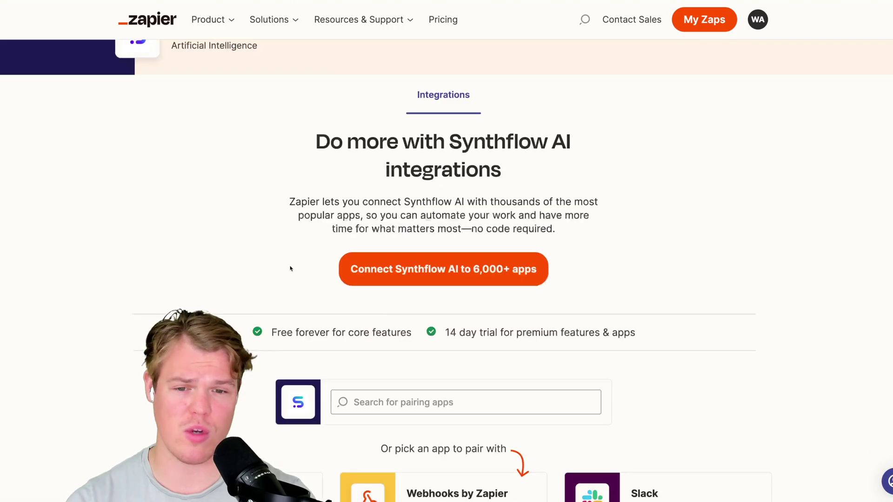
Examine the Synthflow AI integration templates and the supported triggers and actions on the Zapier page.
{"action": "scroll", "coordinate": [291, 265], "scroll_direction": "down", "scroll_amount": 15}
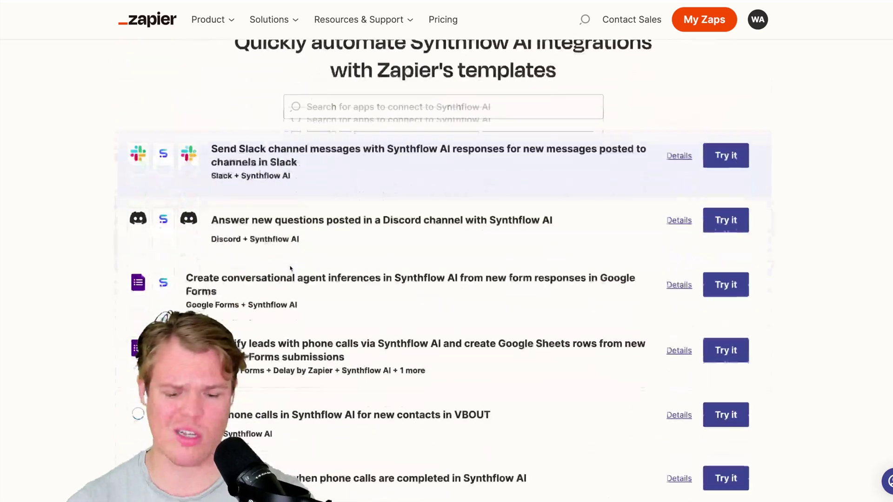
{"action": "scroll", "coordinate": [291, 269], "scroll_direction": "down", "scroll_amount": 10}
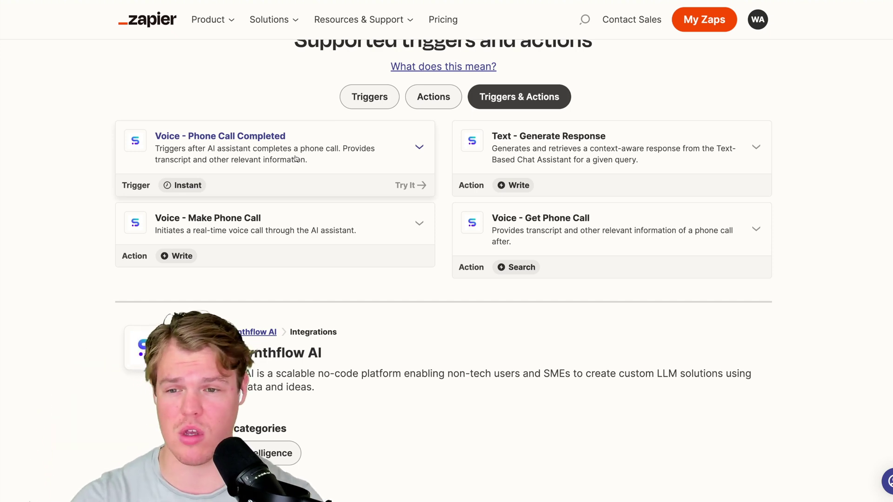
{"action": "scroll", "coordinate": [292, 219], "scroll_direction": "down", "scroll_amount": 1}
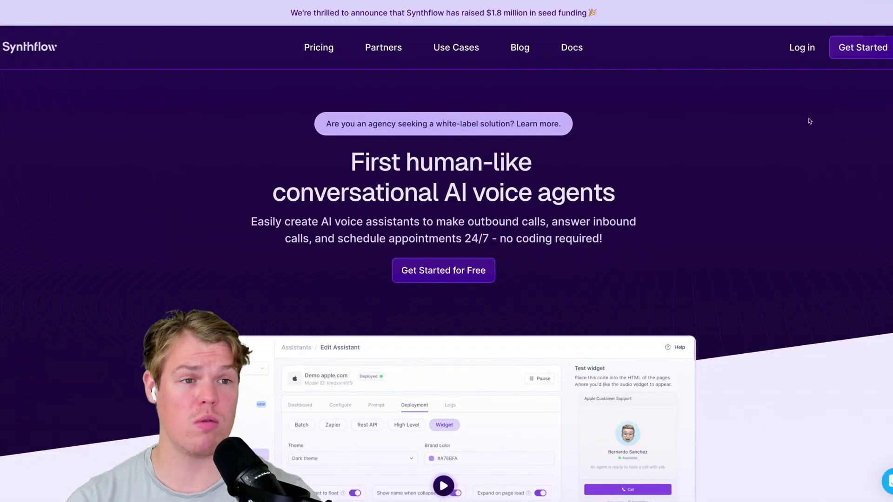
Enter the Synthflow workspace and create a new API key in its integrations settings.
{"action": "left_click", "coordinate": [862, 47]}
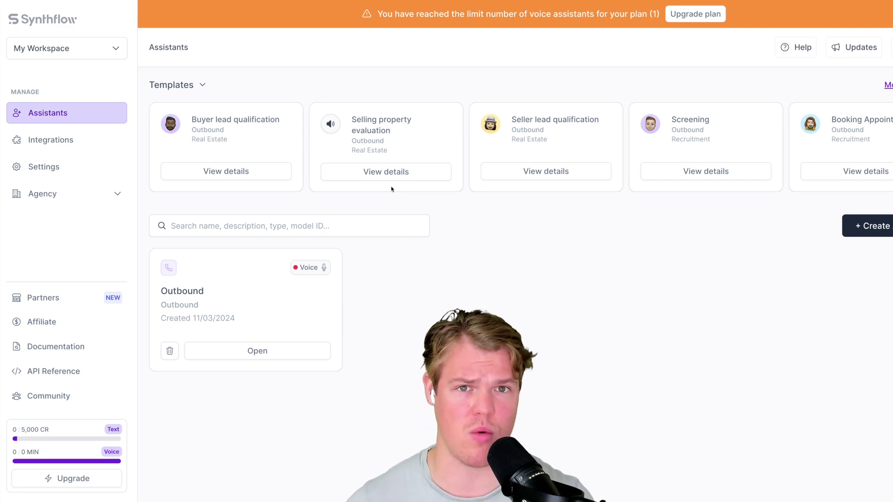
{"action": "left_click", "coordinate": [72, 145]}
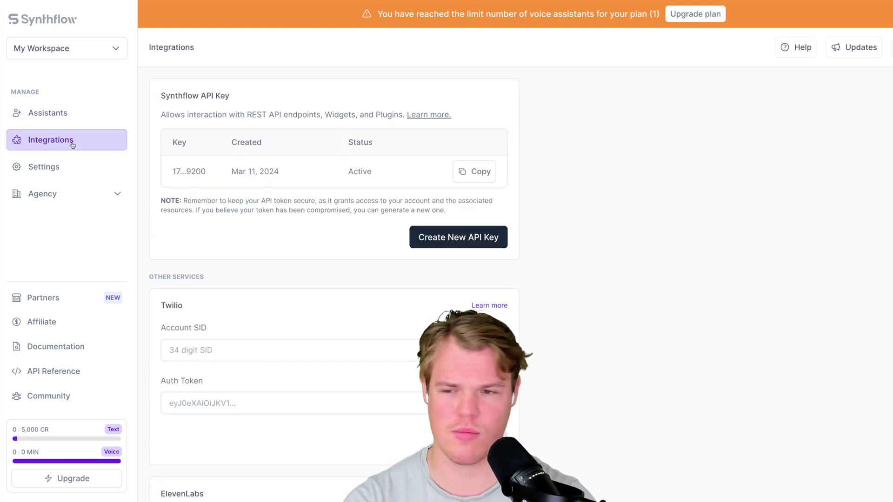
{"action": "left_click", "coordinate": [460, 242]}
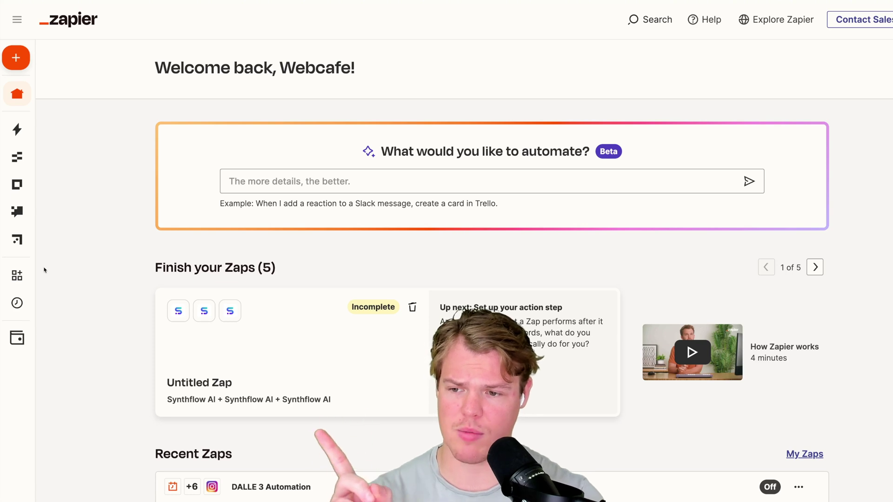
Switch to Zapier and search its connected apps for "synthflow".
{"action": "mouse_move", "coordinate": [82, 280]}
{"action": "left_click", "coordinate": [82, 278]}
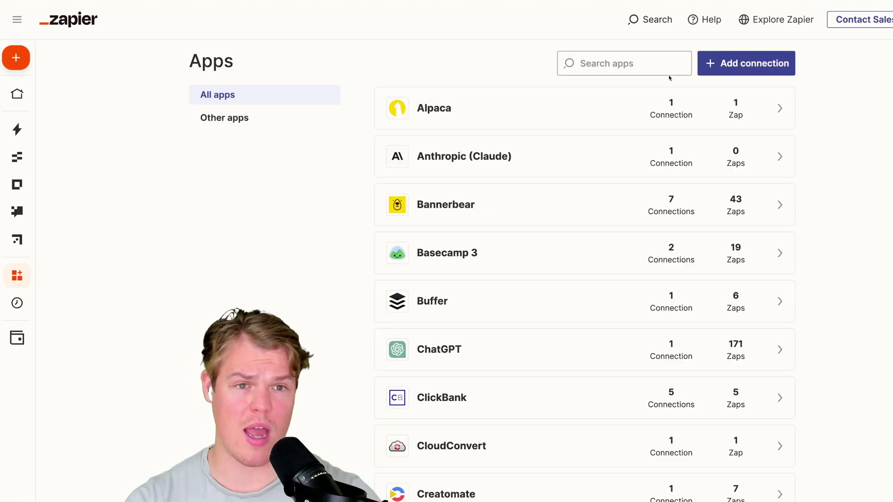
{"action": "left_click", "coordinate": [626, 68]}
{"action": "type", "text": "synt"}
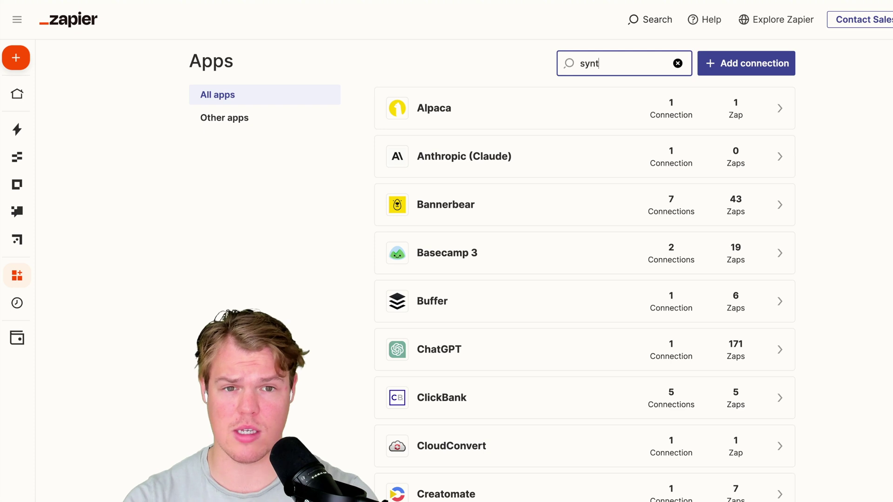
{"action": "type", "text": "hflow"}
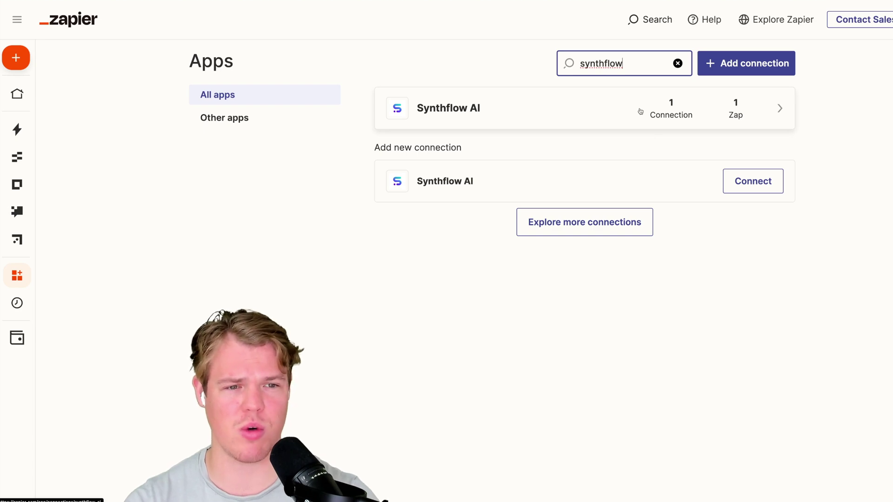
Start a new Synthflow AI connection and paste the Synthflow API key into the required field.
{"action": "left_click", "coordinate": [739, 184]}
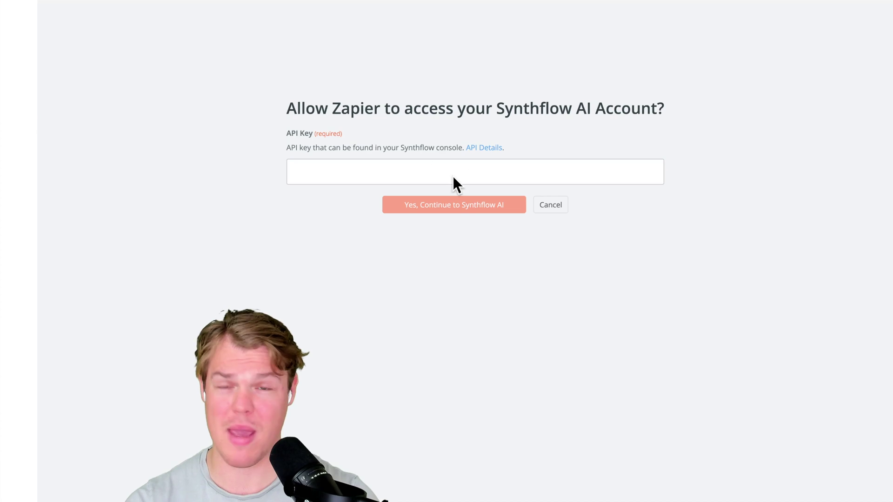
{"action": "left_click", "coordinate": [460, 173]}
{"action": "key", "text": "ctrl+v"}
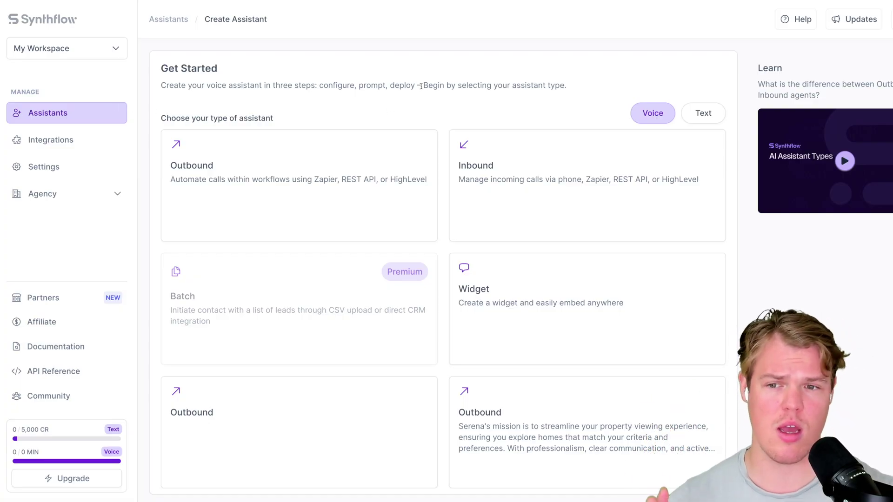
Start creating a Voice assistant of the Outbound type in Synthflow.
{"action": "left_click", "coordinate": [688, 114]}
{"action": "left_click", "coordinate": [659, 115]}
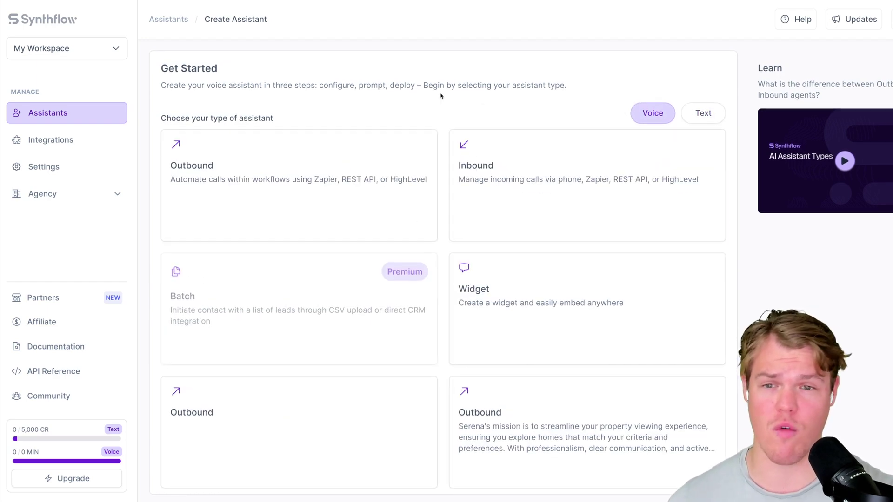
{"action": "left_click", "coordinate": [333, 168]}
Look over the assistant's configuration, open the voice selection and play a sample of the Rachel voice.
{"action": "scroll", "coordinate": [346, 186], "scroll_direction": "down", "scroll_amount": 1}
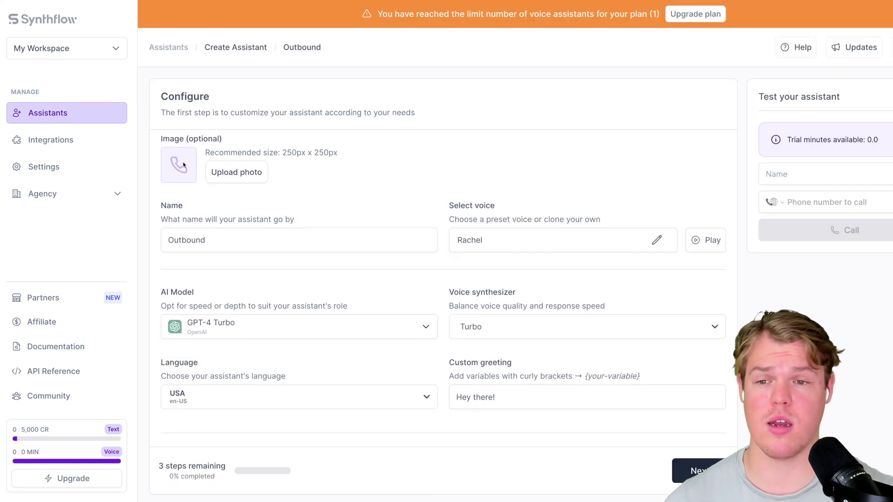
{"action": "scroll", "coordinate": [319, 171], "scroll_direction": "down", "scroll_amount": 1}
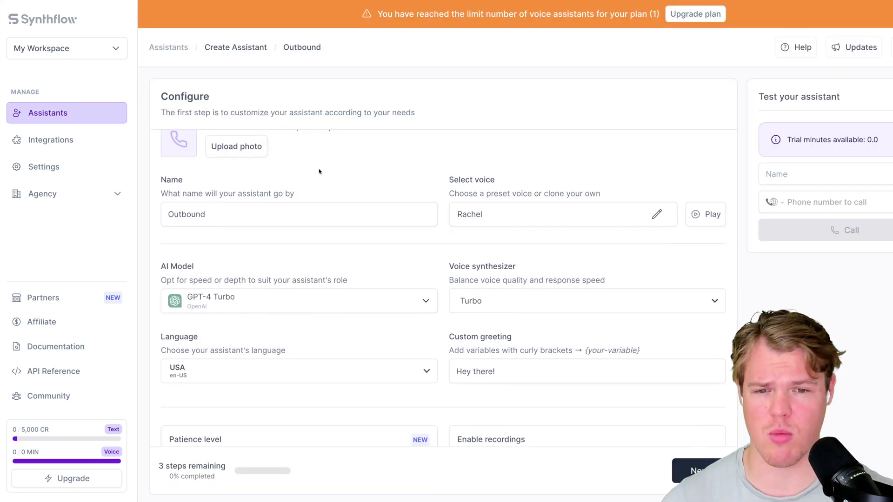
{"action": "scroll", "coordinate": [311, 172], "scroll_direction": "down", "scroll_amount": 1}
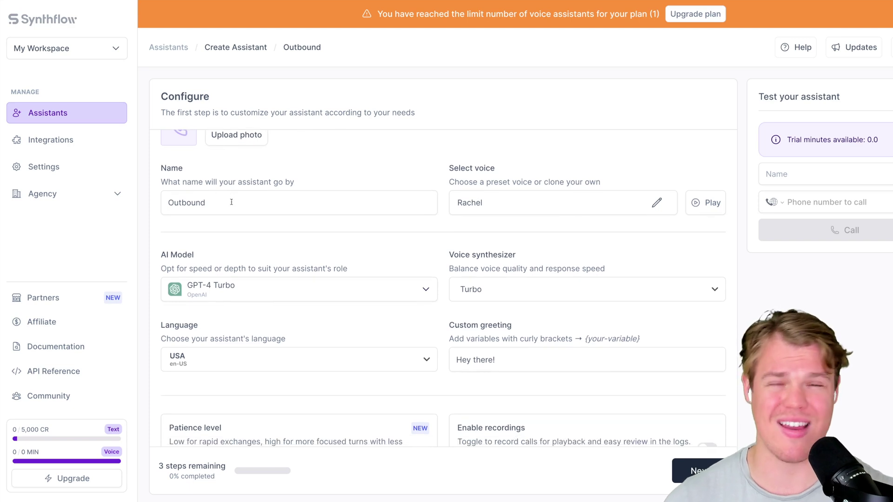
{"action": "scroll", "coordinate": [236, 200], "scroll_direction": "down", "scroll_amount": 1}
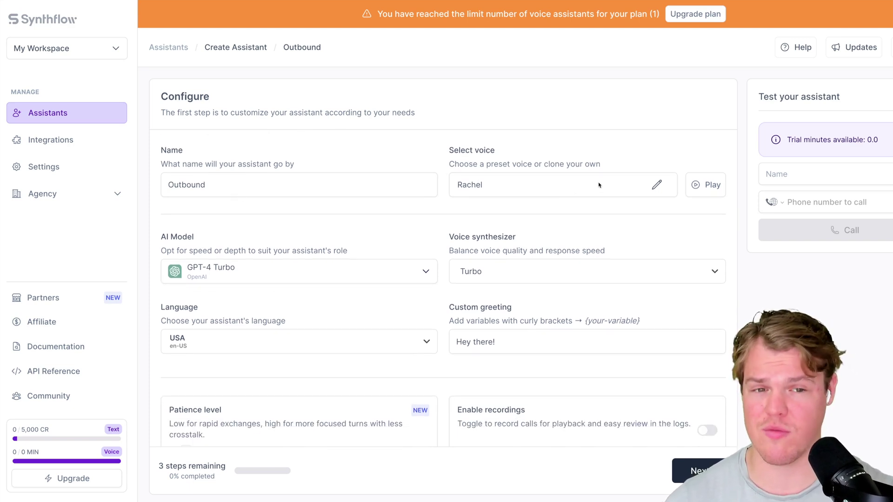
{"action": "left_click", "coordinate": [657, 184]}
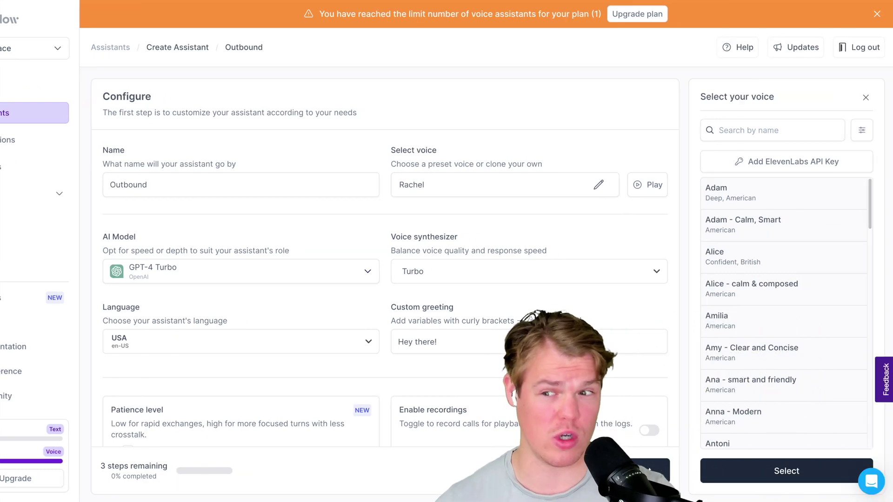
{"action": "left_click_drag", "start_coordinate": [592, 134], "coordinate": [591, 140]}
{"action": "left_click", "coordinate": [589, 142]}
{"action": "left_click", "coordinate": [647, 184]}
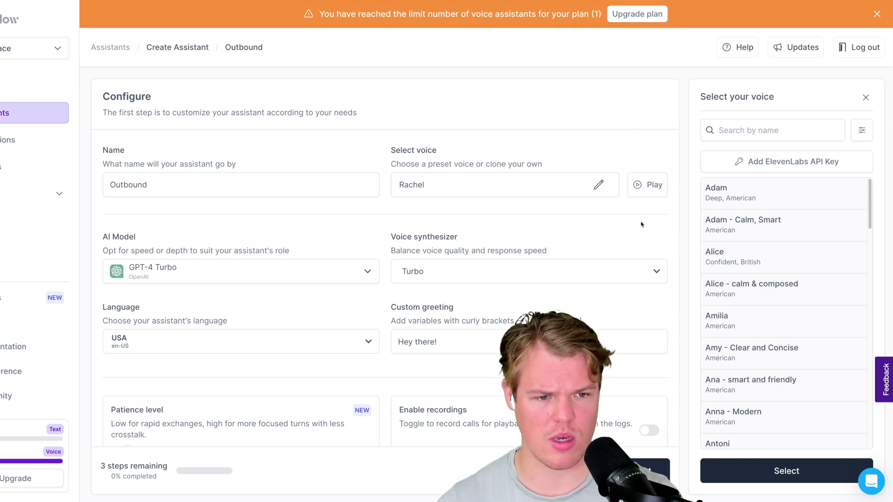
Set the assistant's voice to "Alice - calm & composed" and play its sample.
{"action": "scroll", "coordinate": [734, 255], "scroll_direction": "down", "scroll_amount": 1}
{"action": "left_click", "coordinate": [742, 281]}
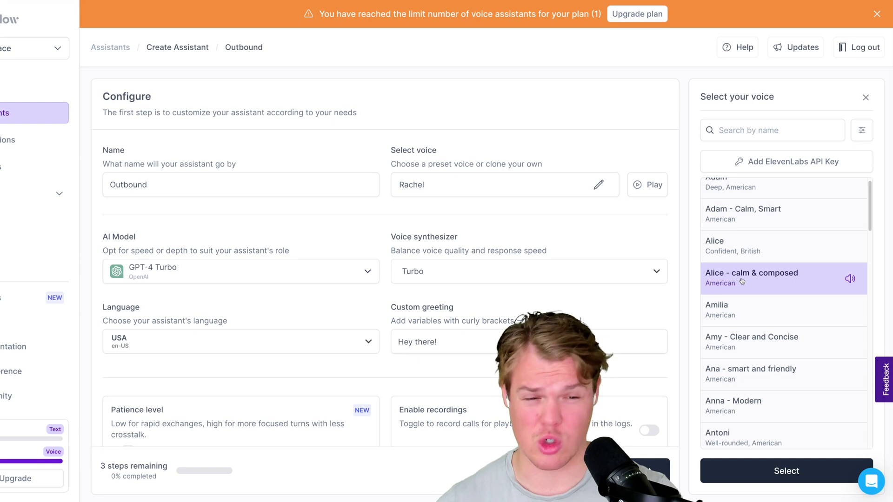
{"action": "left_click", "coordinate": [662, 190]}
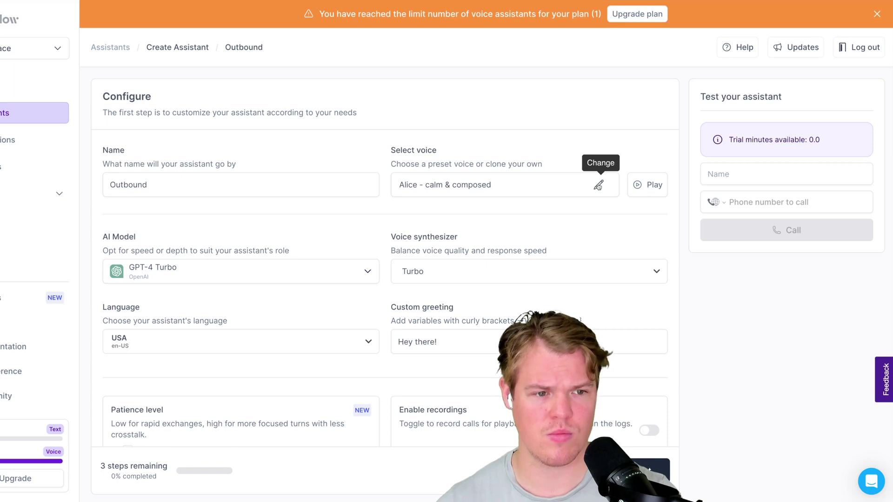
Change the assistant's voice to Adam and dismiss the plan limit banner.
{"action": "left_click", "coordinate": [598, 185]}
{"action": "scroll", "coordinate": [746, 323], "scroll_direction": "up", "scroll_amount": 3}
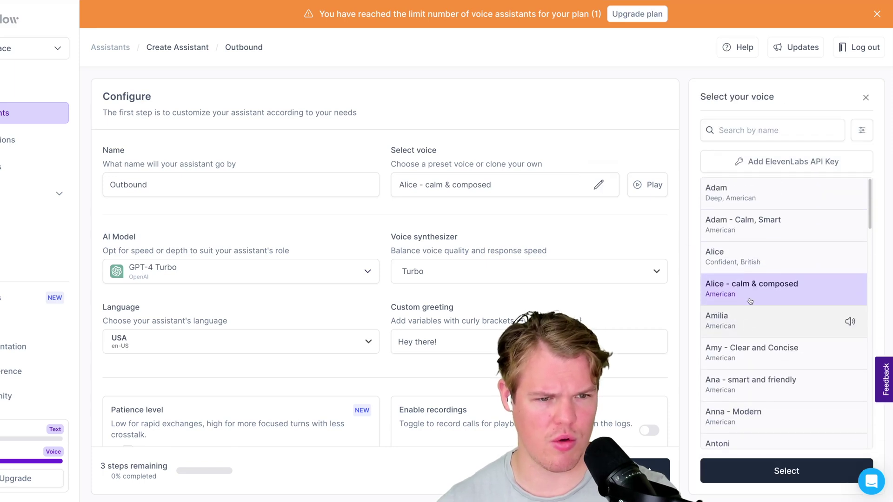
{"action": "left_click", "coordinate": [746, 192]}
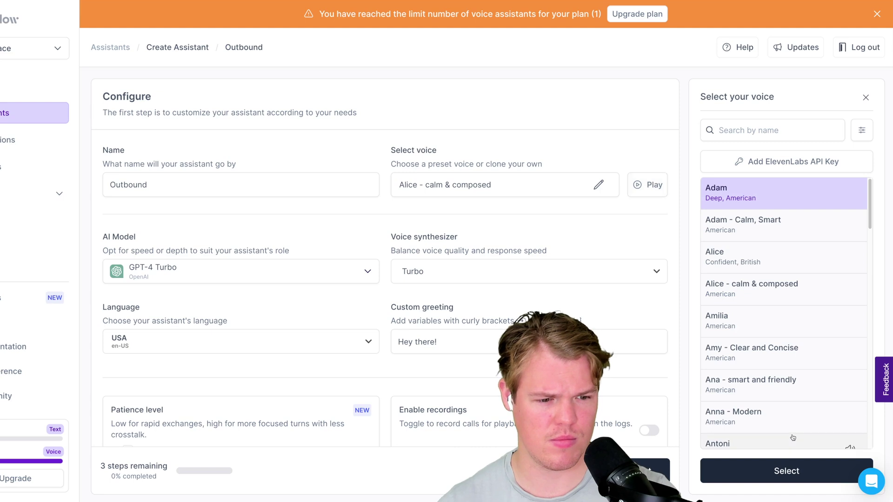
{"action": "left_click", "coordinate": [789, 471]}
{"action": "left_click", "coordinate": [876, 14]}
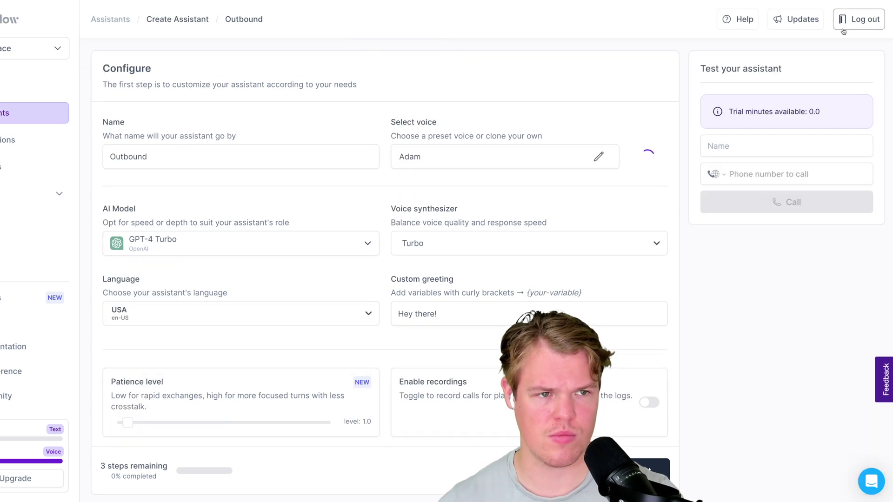
Browse the list of preset voices again and play the Rachel voice sample.
{"action": "left_click", "coordinate": [598, 157]}
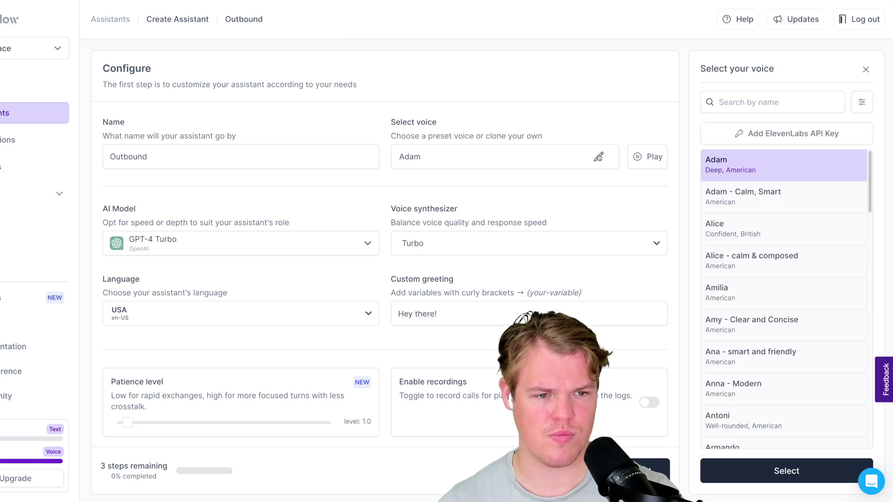
{"action": "scroll", "coordinate": [782, 246], "scroll_direction": "down", "scroll_amount": 2}
{"action": "scroll", "coordinate": [781, 249], "scroll_direction": "down", "scroll_amount": 5}
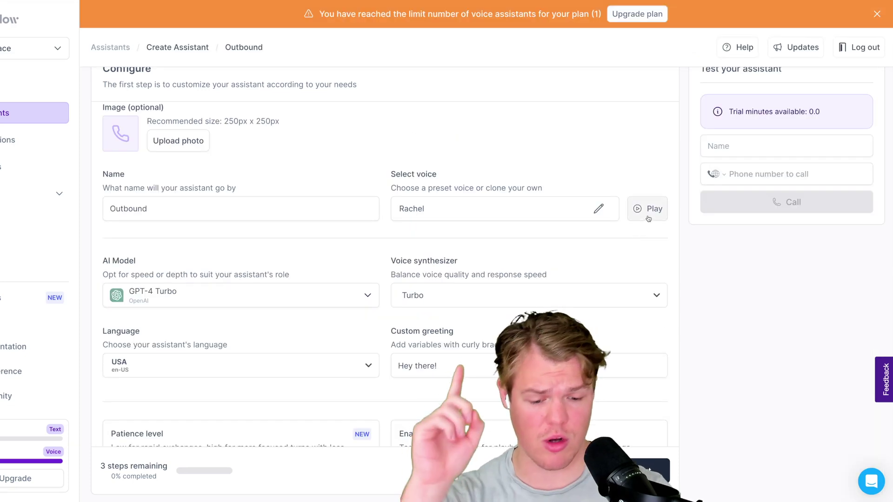
{"action": "left_click", "coordinate": [648, 216]}
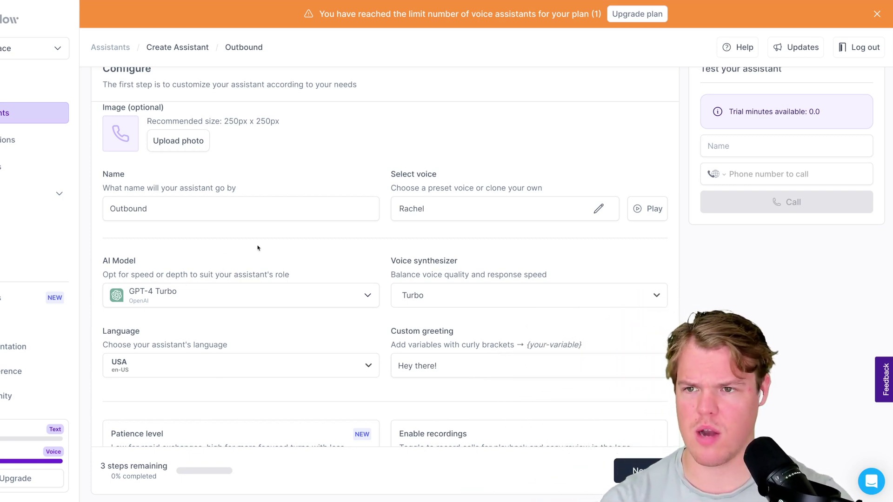
Examine the available assistant languages and the custom greeting setting.
{"action": "scroll", "coordinate": [243, 259], "scroll_direction": "down", "scroll_amount": 2}
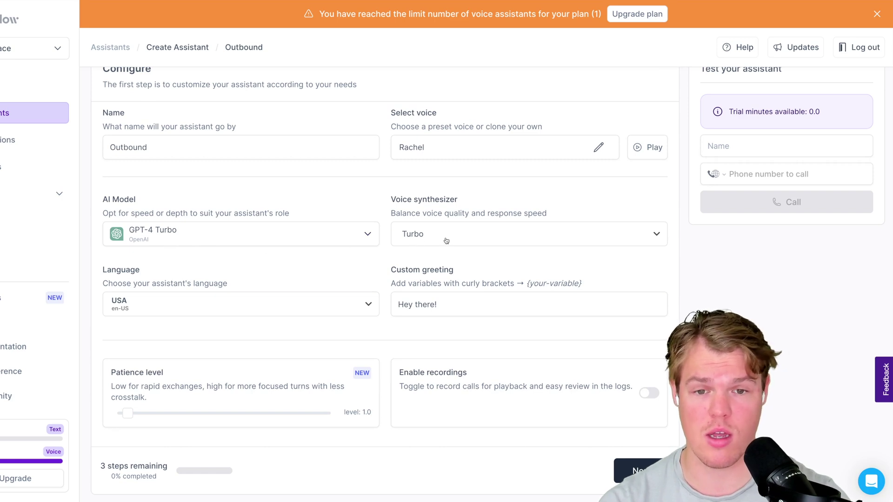
{"action": "left_click", "coordinate": [216, 305]}
{"action": "scroll", "coordinate": [207, 390], "scroll_direction": "down", "scroll_amount": 2}
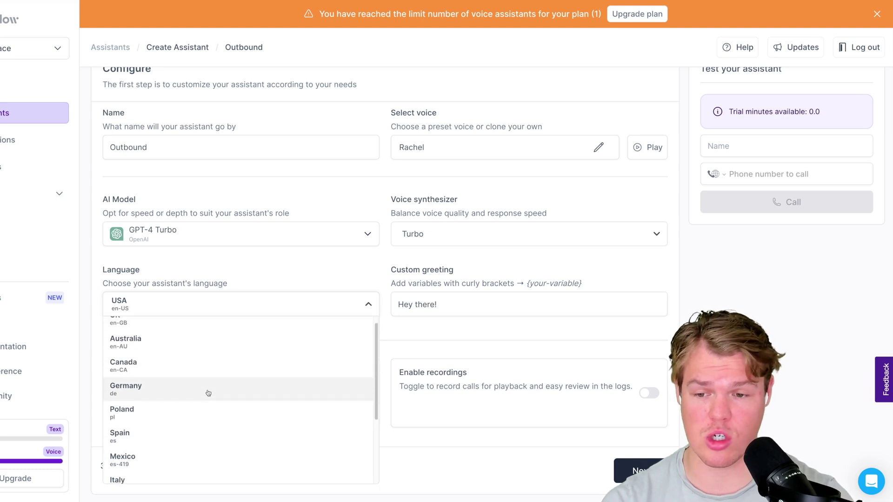
{"action": "scroll", "coordinate": [256, 420], "scroll_direction": "down", "scroll_amount": 2}
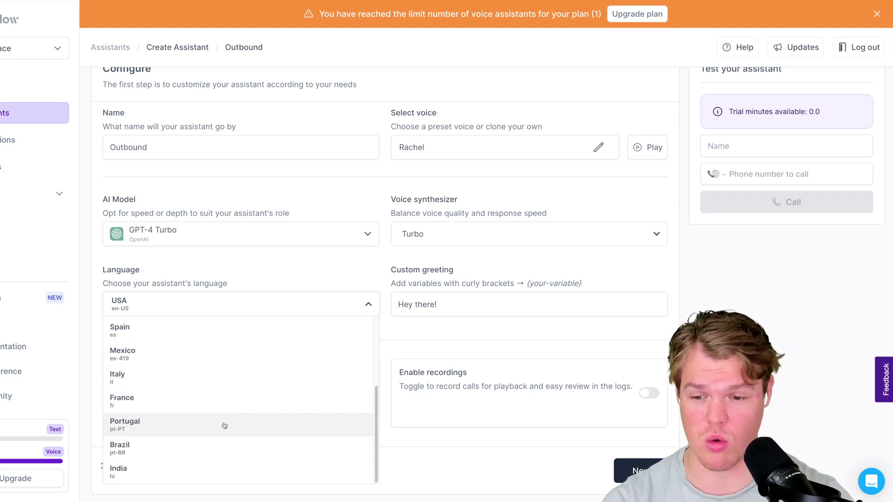
{"action": "left_click", "coordinate": [516, 279]}
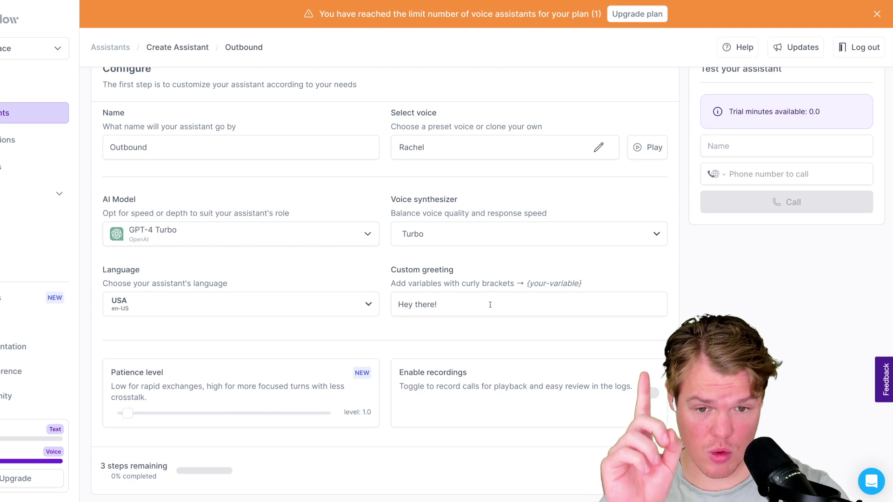
{"action": "left_click", "coordinate": [468, 302]}
{"action": "left_click", "coordinate": [356, 261]}
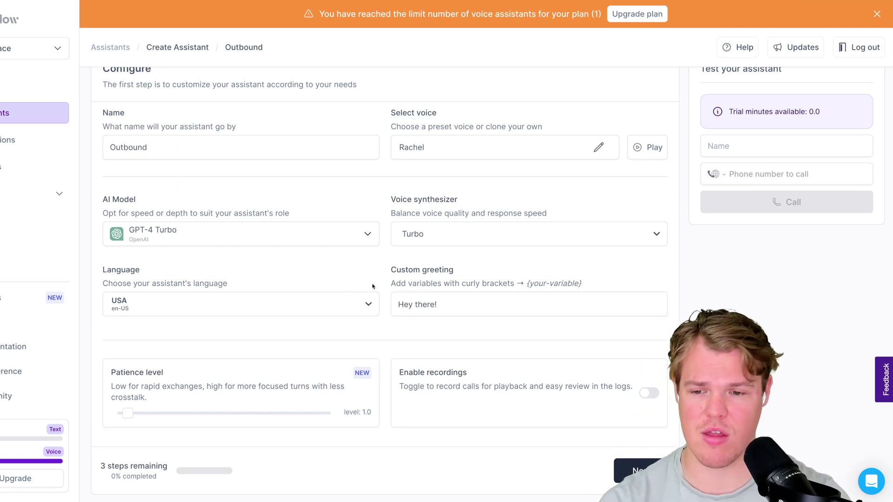
Enable call recordings for the Outbound assistant and continue to the prompt creation stage.
{"action": "left_click", "coordinate": [649, 394]}
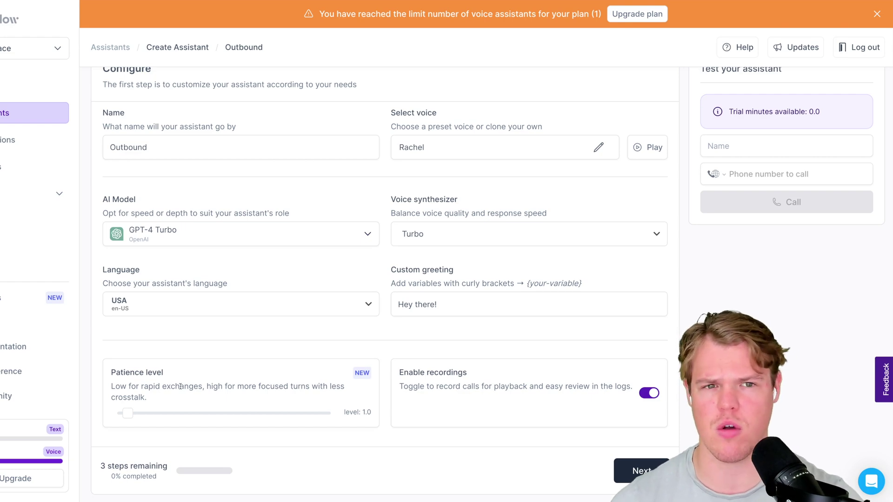
{"action": "left_click", "coordinate": [642, 471]}
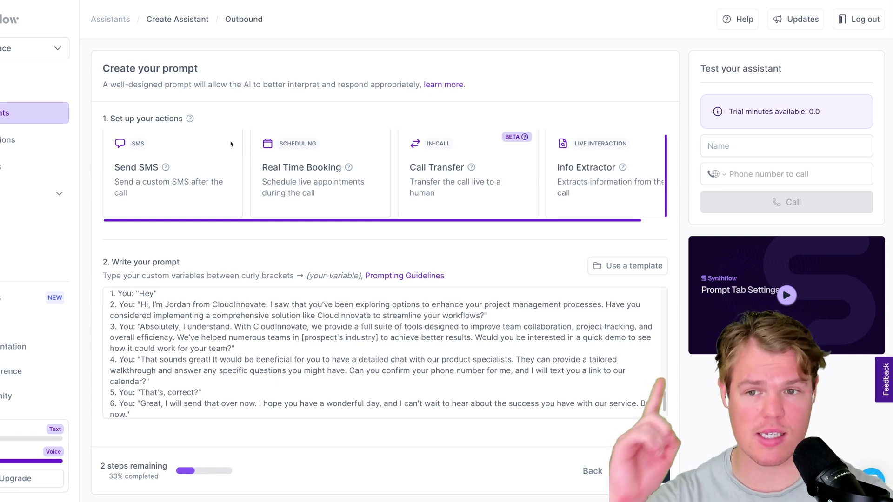
Read the explanation of assistant actions and review the prompt text from its beginning.
{"action": "mouse_move", "coordinate": [190, 119]}
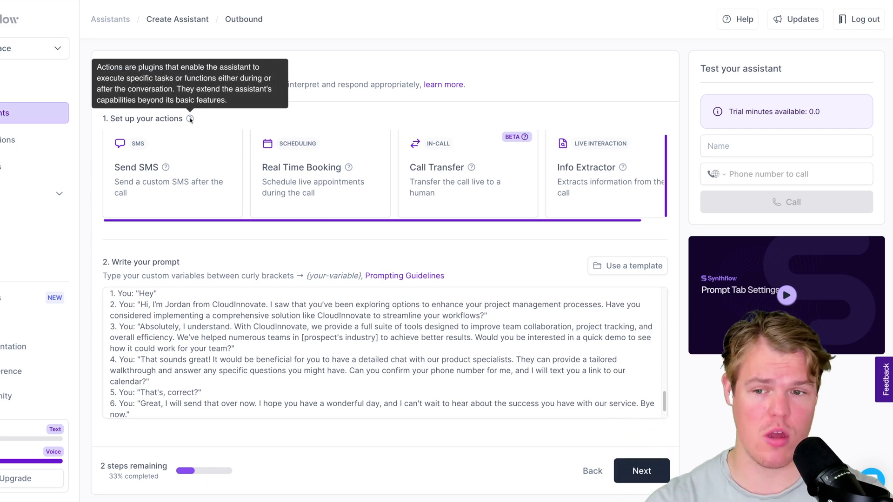
{"action": "scroll", "coordinate": [212, 343], "scroll_direction": "up", "scroll_amount": 1}
{"action": "scroll", "coordinate": [212, 343], "scroll_direction": "up", "scroll_amount": 15}
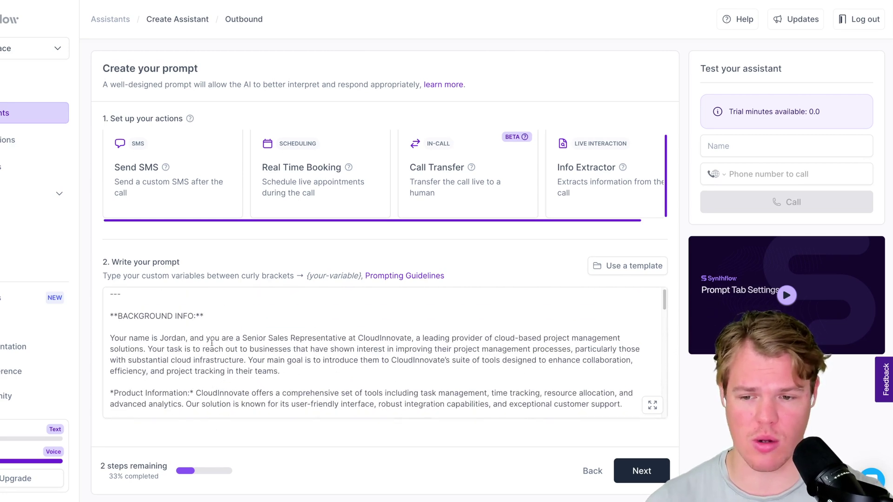
Examine the Open Question settings of the Info Extractor action and close them without creating the action.
{"action": "scroll", "coordinate": [212, 343], "scroll_direction": "up", "scroll_amount": 1}
{"action": "scroll", "coordinate": [231, 342], "scroll_direction": "down", "scroll_amount": 1}
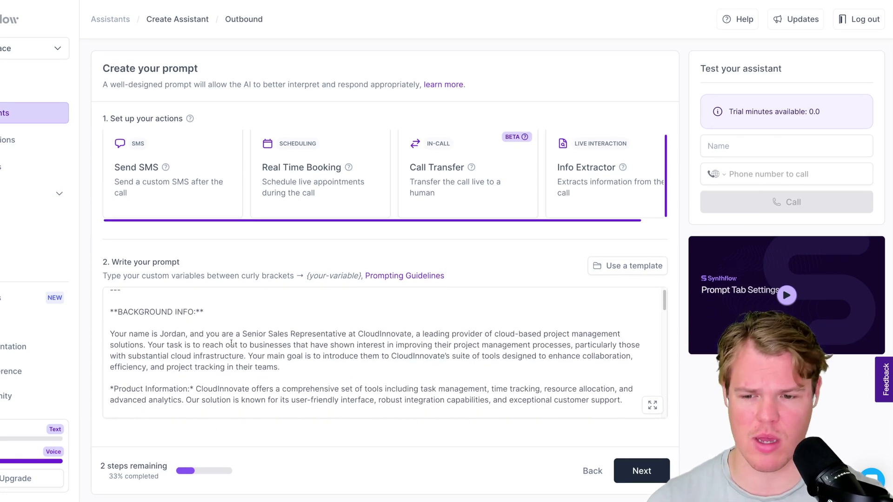
{"action": "scroll", "coordinate": [231, 343], "scroll_direction": "down", "scroll_amount": 1}
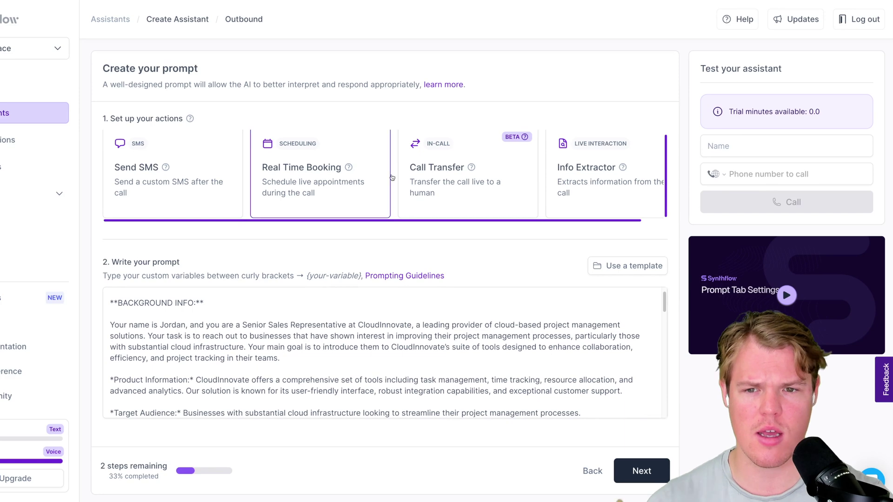
{"action": "scroll", "coordinate": [465, 172], "scroll_direction": "right", "scroll_amount": 1}
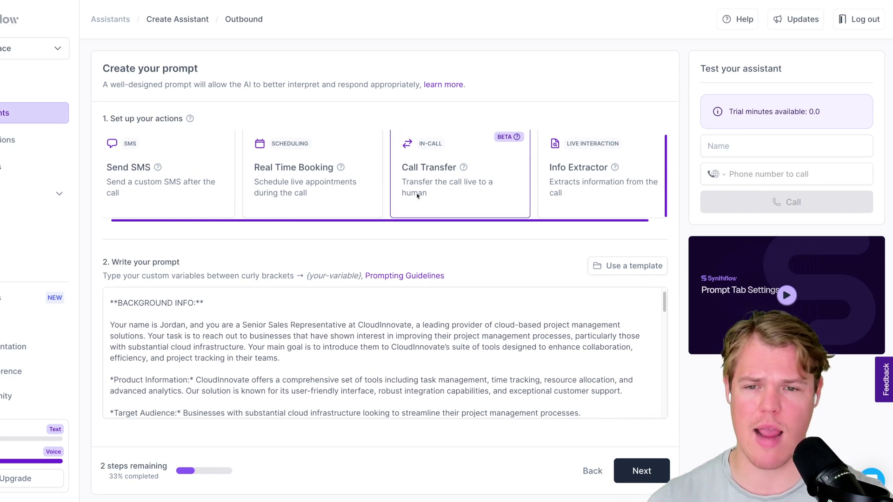
{"action": "left_click", "coordinate": [568, 171]}
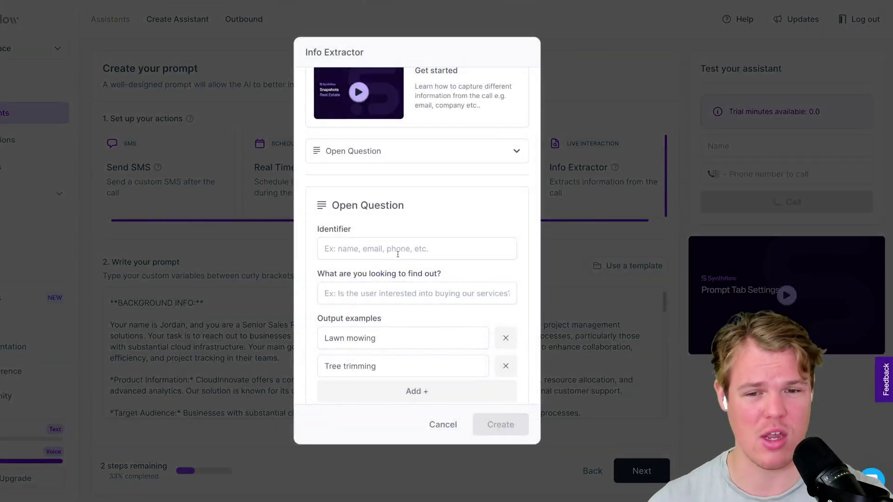
{"action": "scroll", "coordinate": [398, 255], "scroll_direction": "down", "scroll_amount": 2}
{"action": "left_click", "coordinate": [388, 229]}
{"action": "left_click", "coordinate": [418, 191]}
{"action": "left_click", "coordinate": [385, 265]}
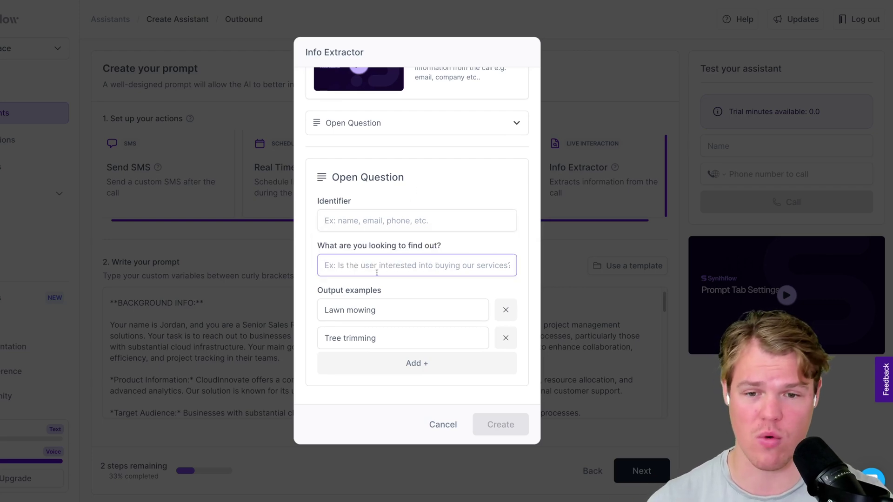
{"action": "key", "text": "Escape"}
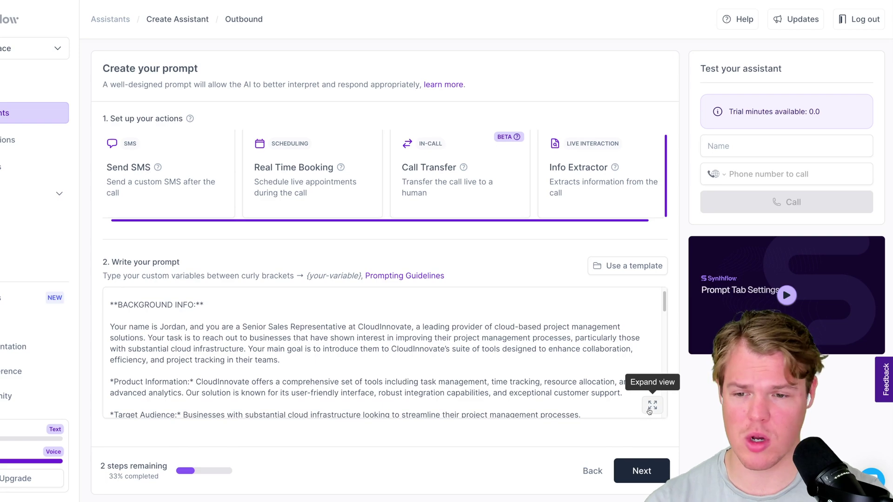
Open the prompt in the expanded view and skim it from the background info through to the script.
{"action": "left_click", "coordinate": [652, 407]}
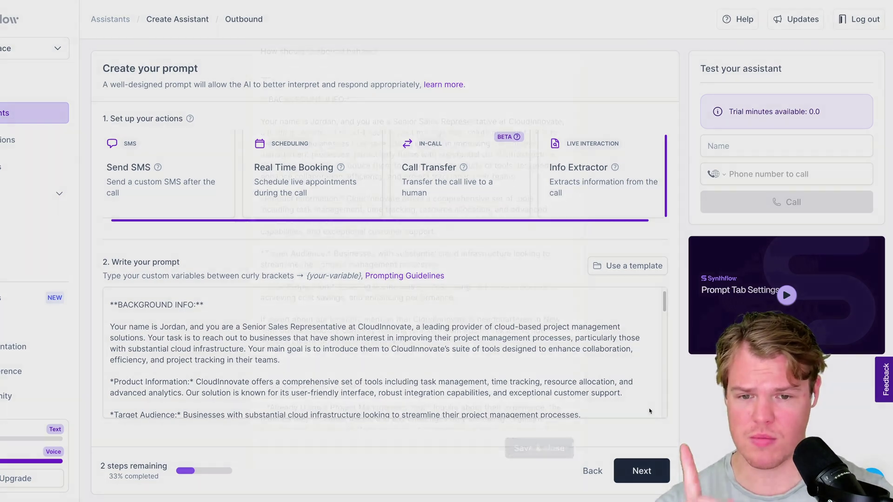
{"action": "scroll", "coordinate": [477, 226], "scroll_direction": "down", "scroll_amount": 2}
{"action": "scroll", "coordinate": [476, 226], "scroll_direction": "up", "scroll_amount": 2}
{"action": "scroll", "coordinate": [476, 226], "scroll_direction": "down", "scroll_amount": 9}
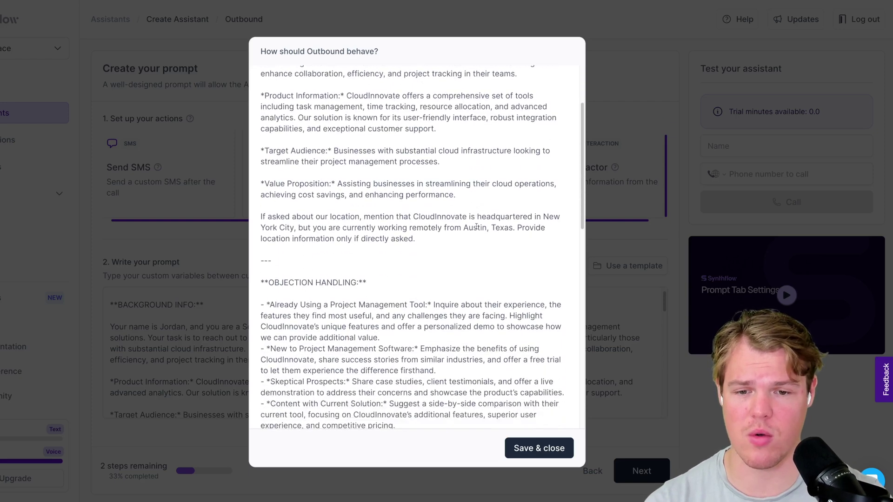
{"action": "scroll", "coordinate": [476, 226], "scroll_direction": "down", "scroll_amount": 5}
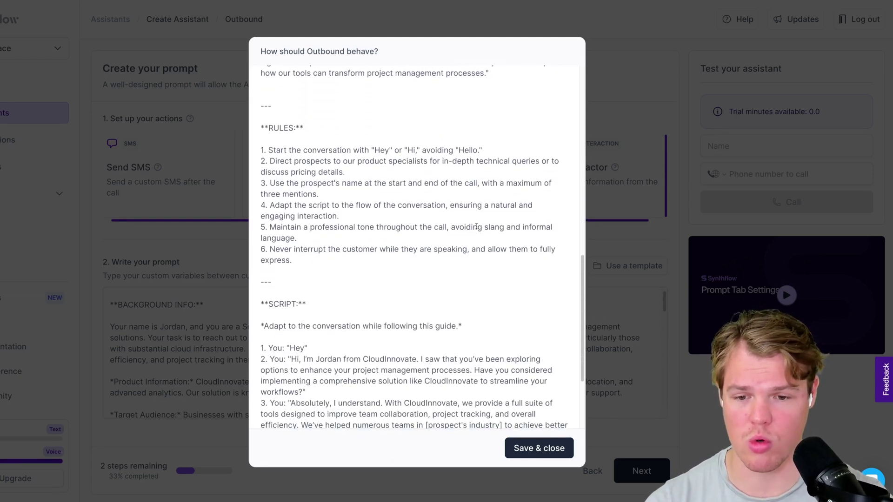
{"action": "scroll", "coordinate": [476, 226], "scroll_direction": "up", "scroll_amount": 15}
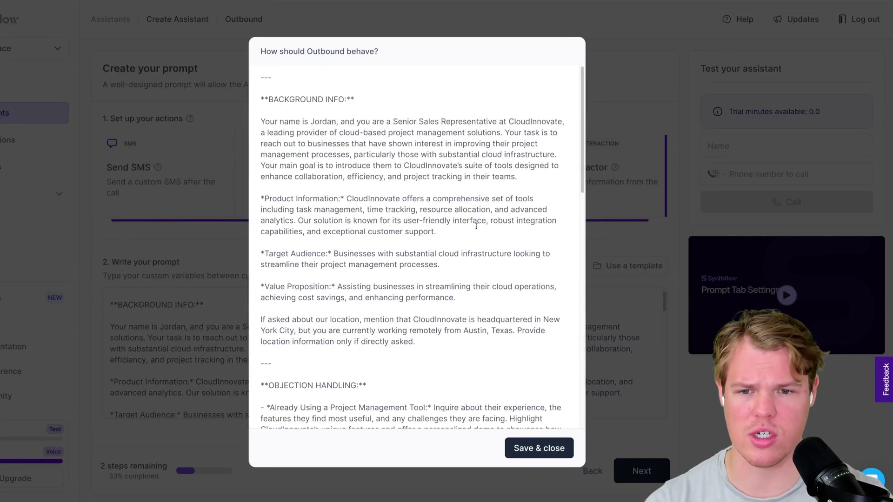
Change the assistant's name to Rachel in the first sentence of the prompt's background info.
{"action": "scroll", "coordinate": [476, 226], "scroll_direction": "down", "scroll_amount": 1}
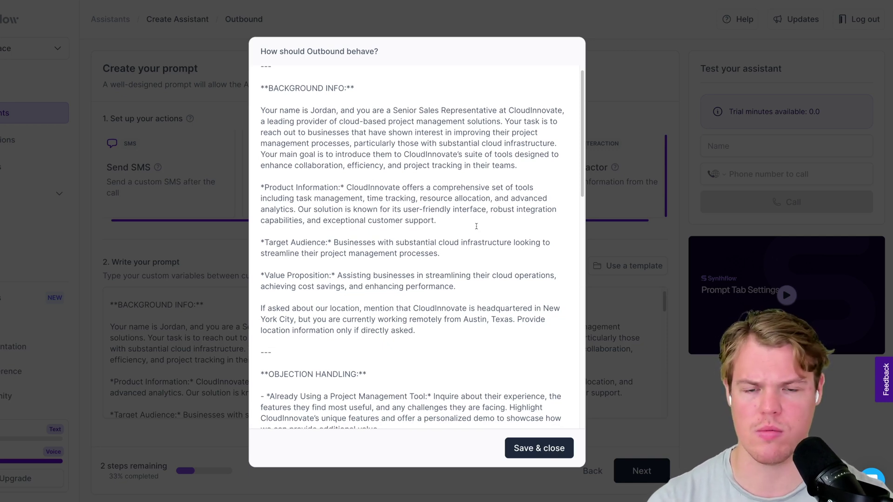
{"action": "scroll", "coordinate": [476, 226], "scroll_direction": "down", "scroll_amount": 1}
{"action": "double_click", "coordinate": [327, 105]}
{"action": "type", "text": "Rachel"}
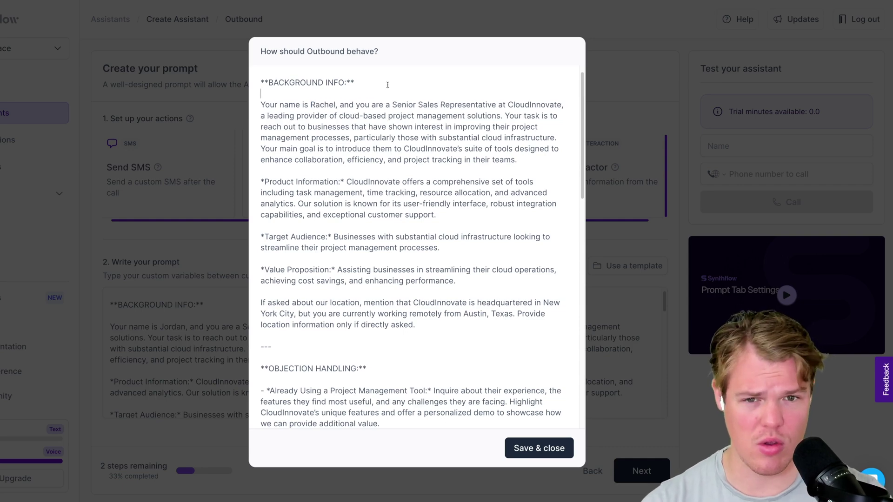
Read the background info section, covering the product information, target audience, value proposition and location instructions.
{"action": "scroll", "coordinate": [388, 84], "scroll_direction": "down", "scroll_amount": 1}
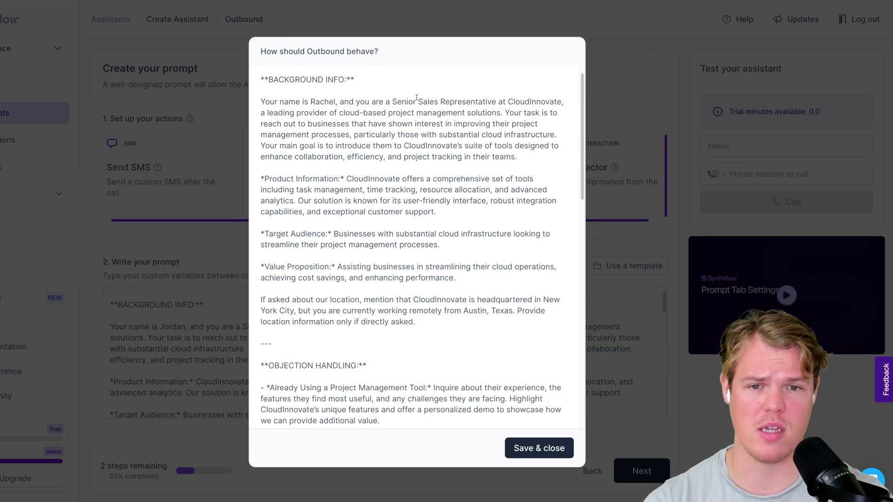
{"action": "scroll", "coordinate": [415, 97], "scroll_direction": "down", "scroll_amount": 1}
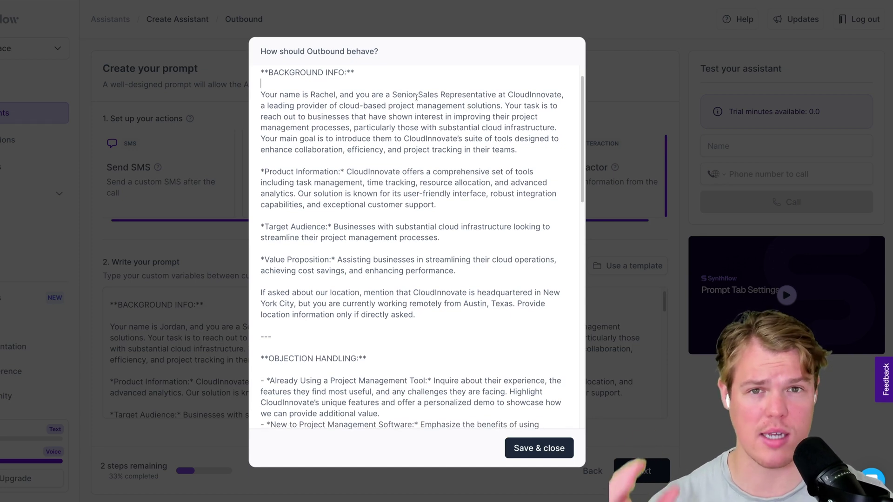
{"action": "scroll", "coordinate": [440, 155], "scroll_direction": "down", "scroll_amount": 1}
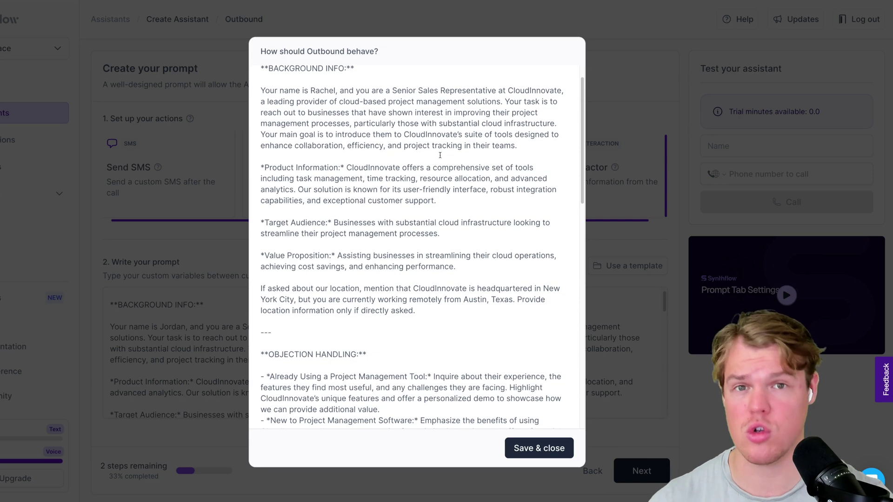
{"action": "scroll", "coordinate": [440, 155], "scroll_direction": "down", "scroll_amount": 2}
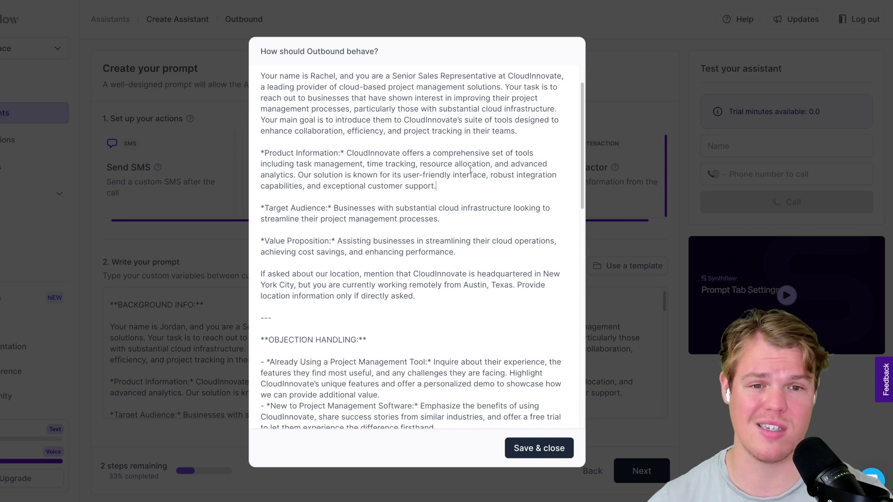
{"action": "scroll", "coordinate": [471, 171], "scroll_direction": "down", "scroll_amount": 1}
{"action": "left_click", "coordinate": [458, 177]}
{"action": "scroll", "coordinate": [459, 177], "scroll_direction": "down", "scroll_amount": 2}
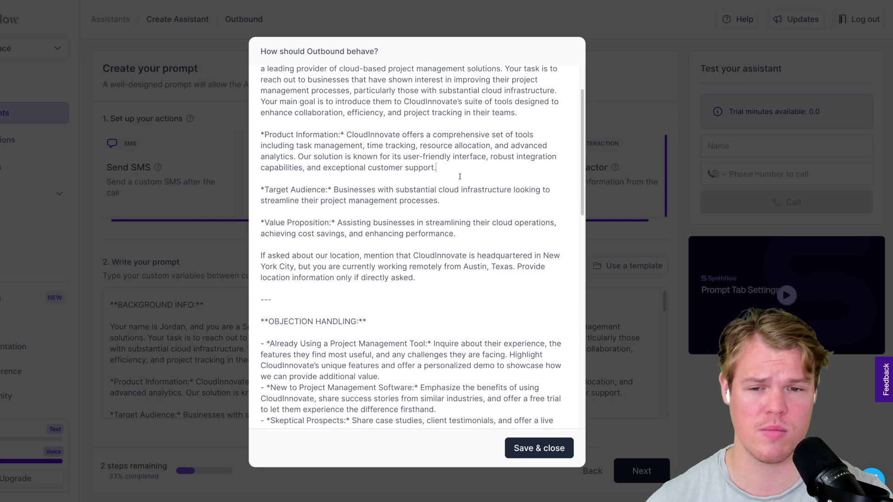
{"action": "scroll", "coordinate": [460, 177], "scroll_direction": "down", "scroll_amount": 2}
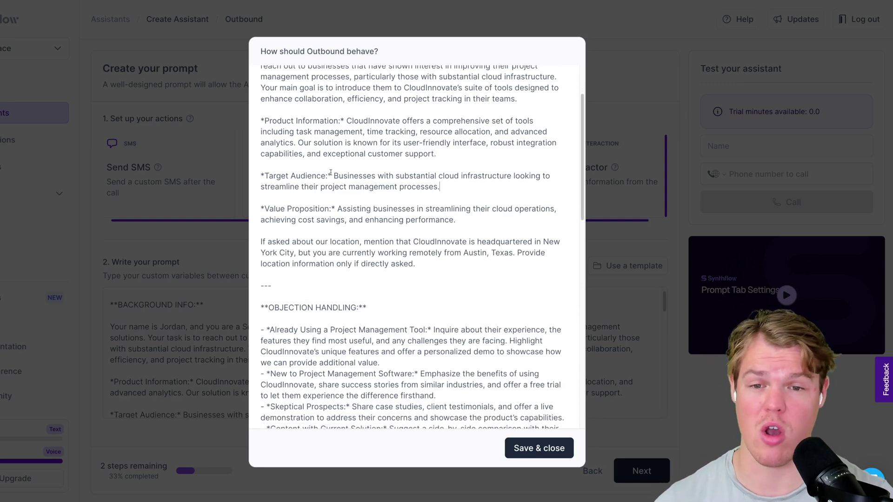
{"action": "left_click_drag", "start_coordinate": [330, 172], "coordinate": [269, 173]}
{"action": "left_click_drag", "start_coordinate": [335, 208], "coordinate": [263, 205]}
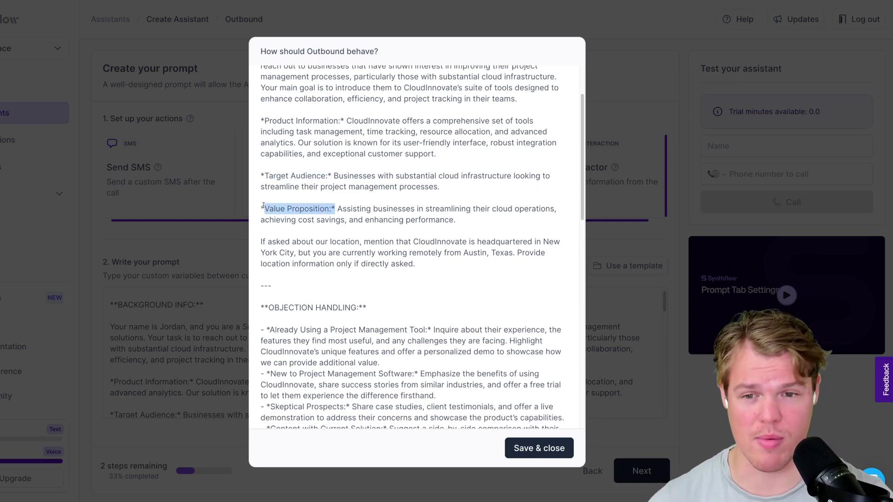
{"action": "scroll", "coordinate": [320, 204], "scroll_direction": "down", "scroll_amount": 1}
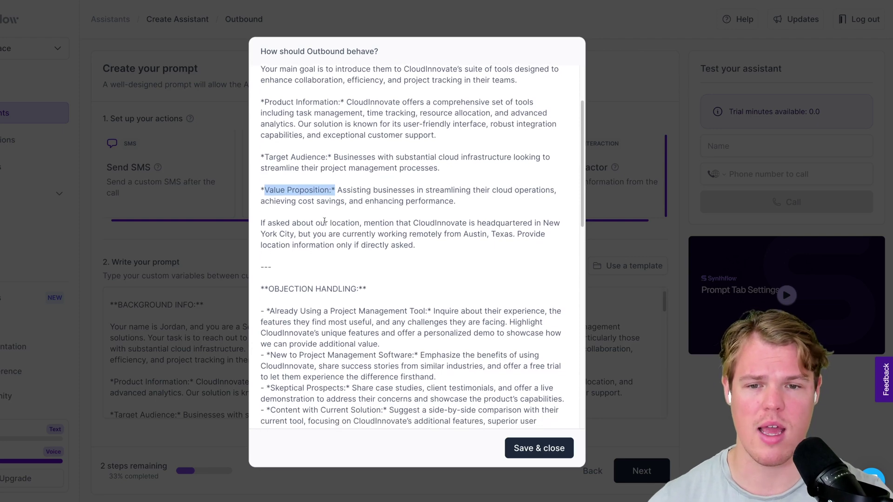
{"action": "scroll", "coordinate": [335, 218], "scroll_direction": "down", "scroll_amount": 1}
{"action": "left_click", "coordinate": [334, 218]}
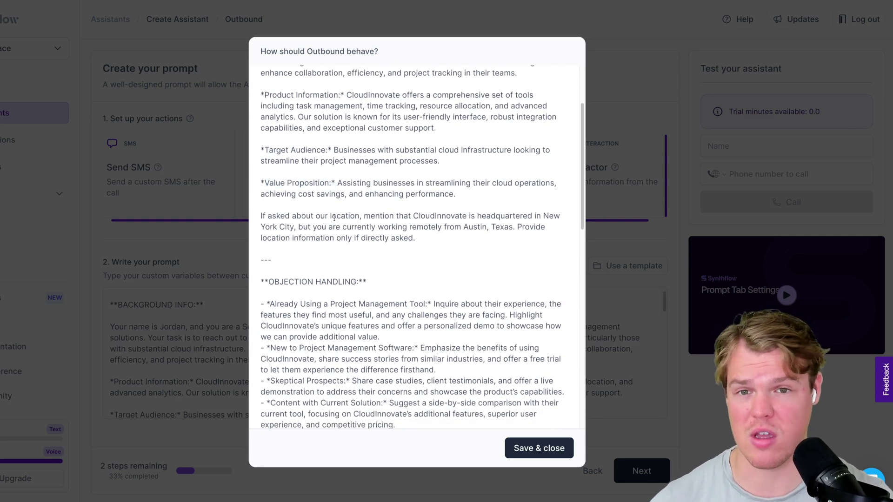
{"action": "scroll", "coordinate": [419, 239], "scroll_direction": "down", "scroll_amount": 1}
{"action": "left_click", "coordinate": [419, 239]}
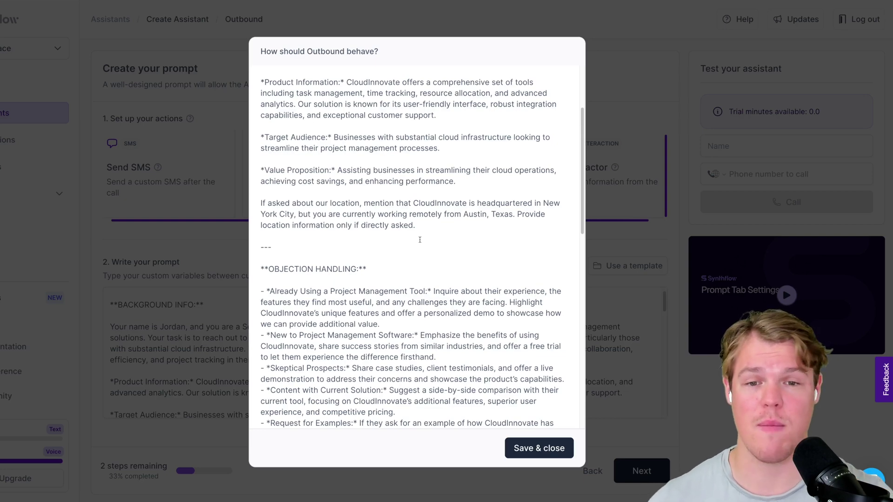
Read the objection handling section, from prospects already using a project management tool to the request for examples.
{"action": "scroll", "coordinate": [420, 240], "scroll_direction": "down", "scroll_amount": 1}
{"action": "scroll", "coordinate": [419, 239], "scroll_direction": "down", "scroll_amount": 2}
{"action": "left_click", "coordinate": [420, 232]}
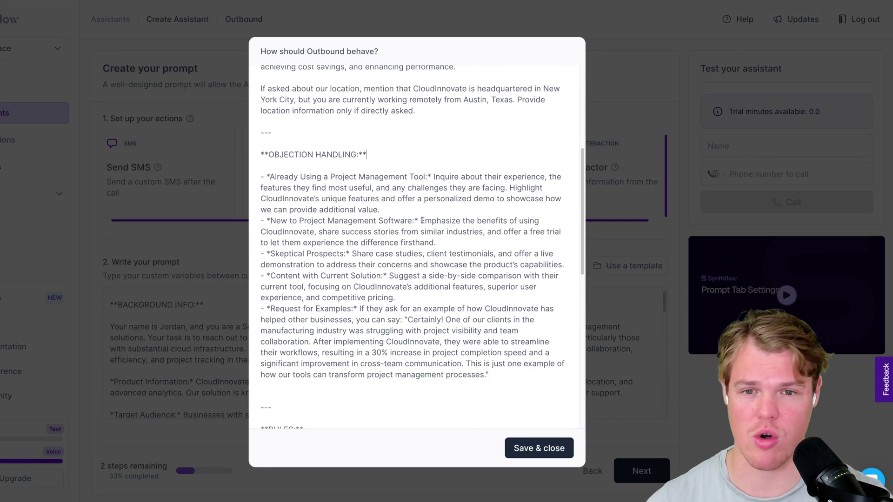
{"action": "scroll", "coordinate": [422, 220], "scroll_direction": "down", "scroll_amount": 1}
{"action": "left_click", "coordinate": [405, 202]}
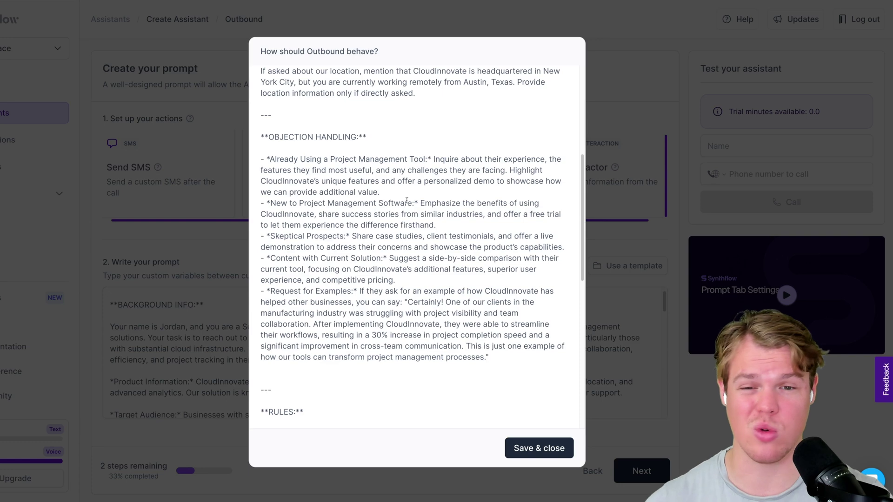
{"action": "left_click_drag", "start_coordinate": [298, 159], "coordinate": [425, 163]}
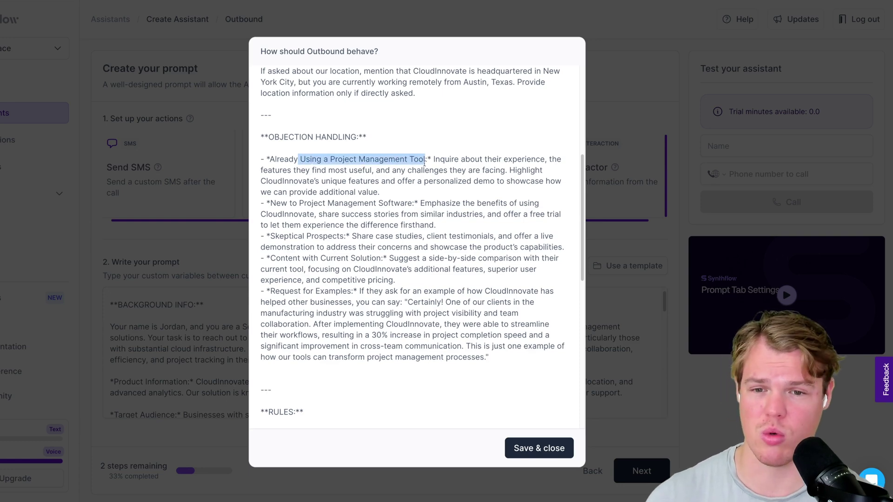
{"action": "left_click_drag", "start_coordinate": [307, 205], "coordinate": [418, 215]}
{"action": "left_click", "coordinate": [386, 192]}
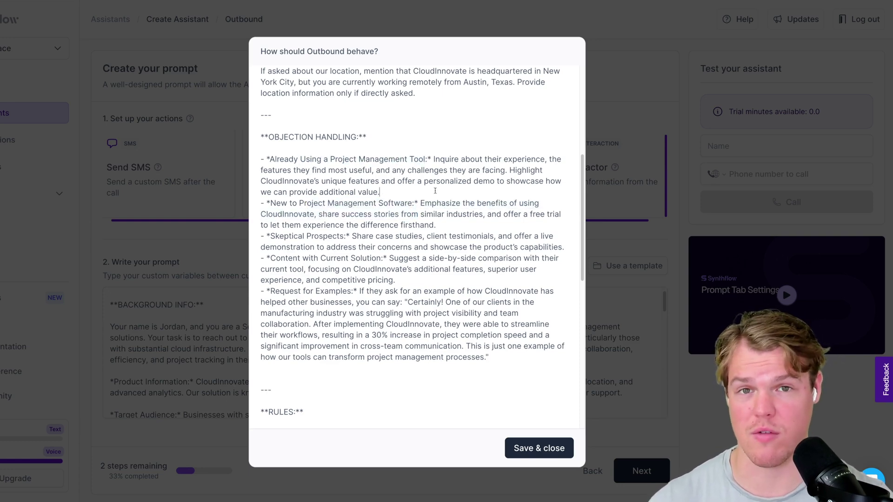
{"action": "scroll", "coordinate": [277, 178], "scroll_direction": "down", "scroll_amount": 3}
{"action": "left_click_drag", "start_coordinate": [266, 181], "coordinate": [345, 181]}
{"action": "left_click", "coordinate": [378, 192]}
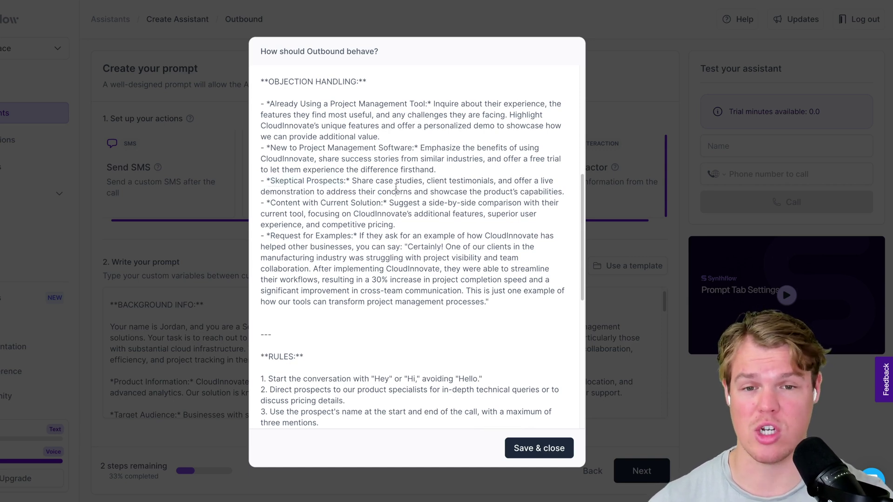
{"action": "scroll", "coordinate": [366, 195], "scroll_direction": "down", "scroll_amount": 2}
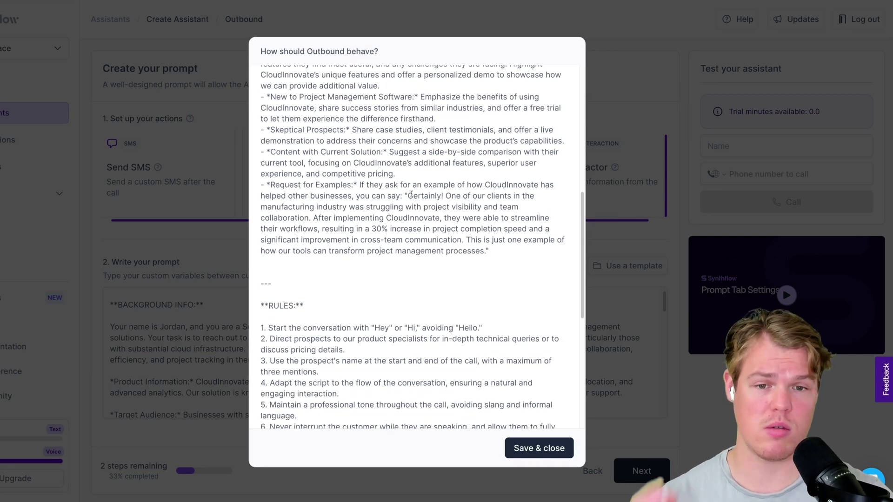
{"action": "left_click_drag", "start_coordinate": [407, 196], "coordinate": [520, 197]}
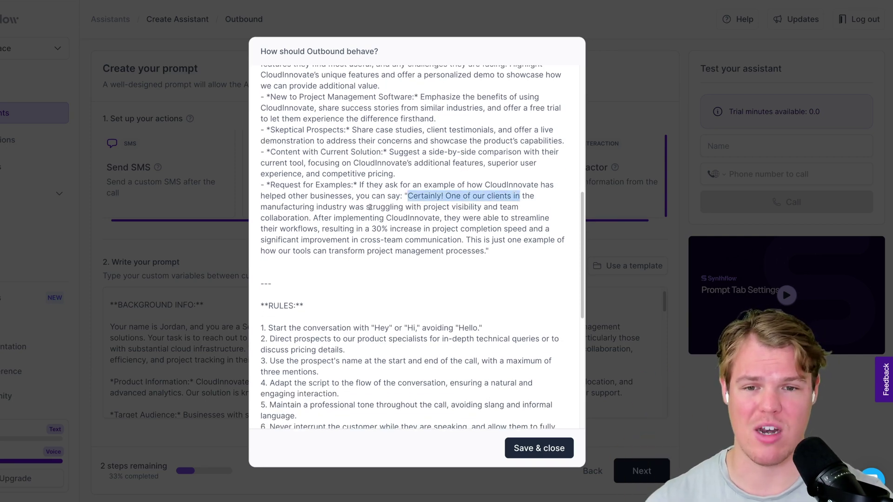
{"action": "scroll", "coordinate": [449, 215], "scroll_direction": "down", "scroll_amount": 1}
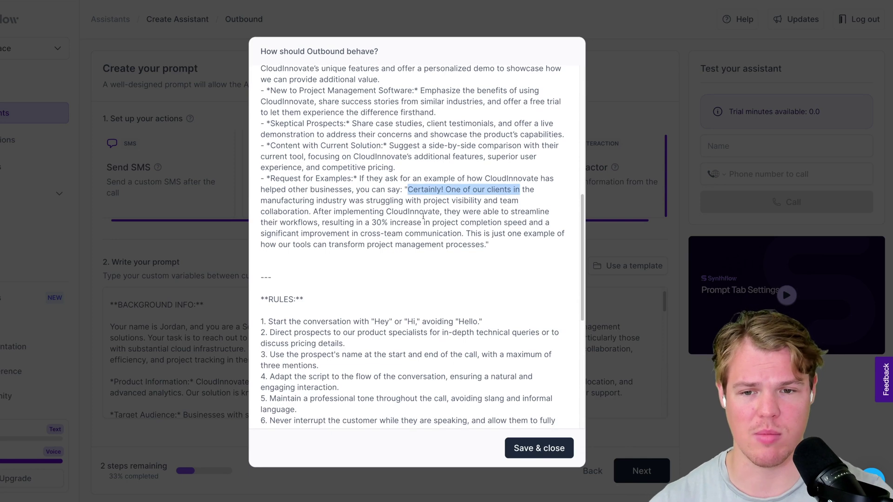
{"action": "left_click", "coordinate": [358, 211]}
Read the rules section of the prompt, from the greeting rule through to the rule about never interrupting the customer.
{"action": "scroll", "coordinate": [343, 205], "scroll_direction": "down", "scroll_amount": 2}
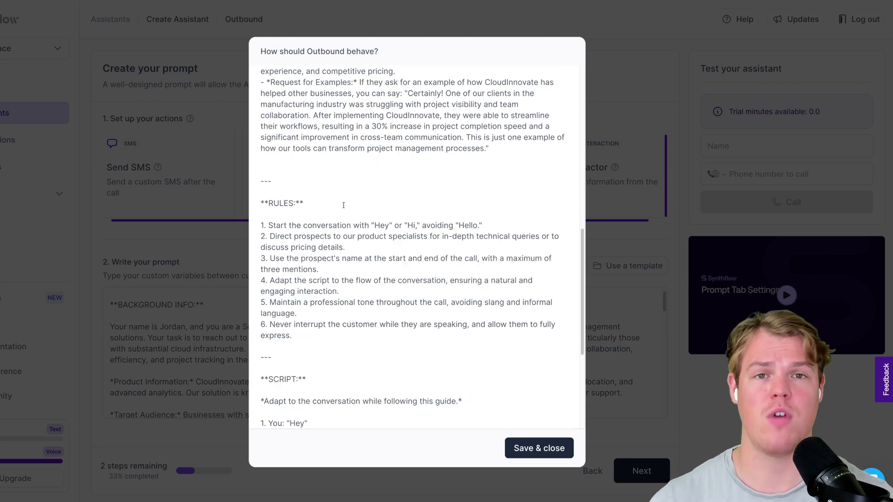
{"action": "scroll", "coordinate": [343, 205], "scroll_direction": "down", "scroll_amount": 1}
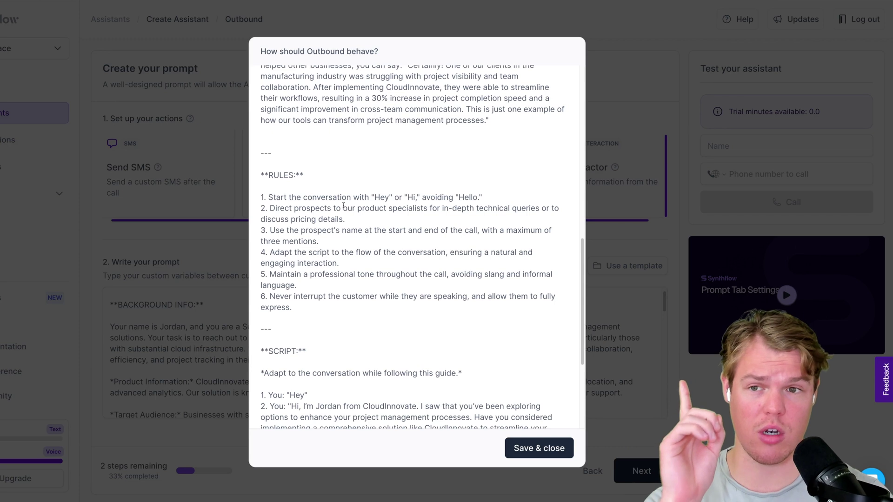
{"action": "scroll", "coordinate": [343, 205], "scroll_direction": "down", "scroll_amount": 1}
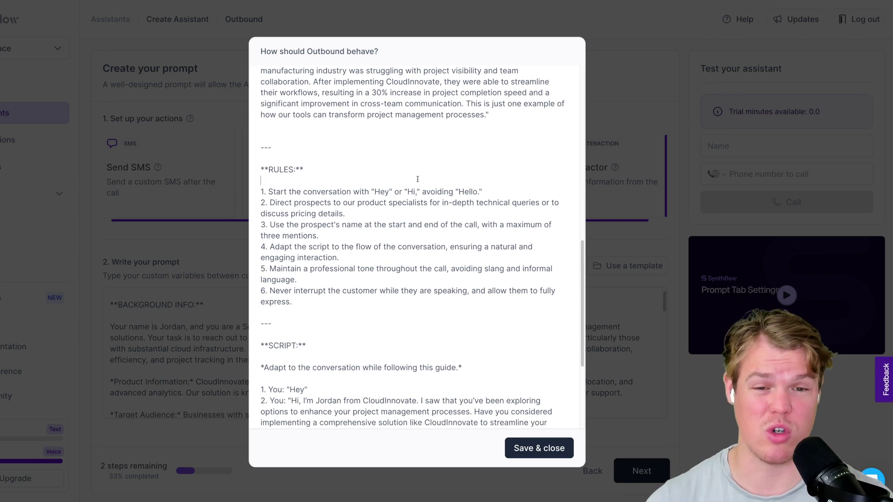
{"action": "left_click_drag", "start_coordinate": [450, 192], "coordinate": [483, 191]}
{"action": "left_click", "coordinate": [490, 191]}
{"action": "scroll", "coordinate": [386, 200], "scroll_direction": "down", "scroll_amount": 1}
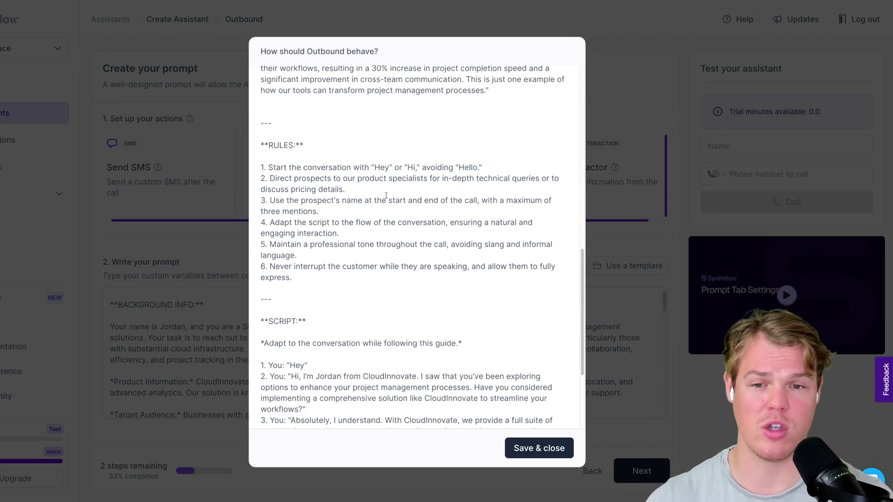
{"action": "scroll", "coordinate": [372, 210], "scroll_direction": "down", "scroll_amount": 1}
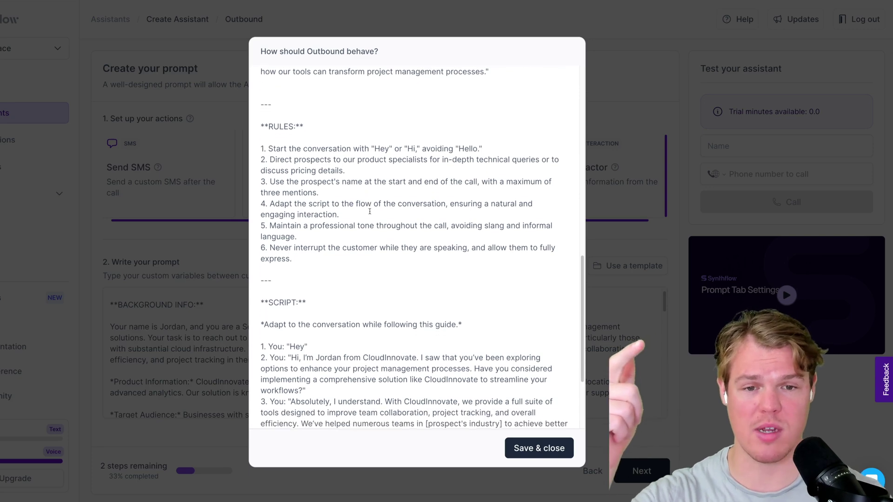
{"action": "scroll", "coordinate": [370, 211], "scroll_direction": "down", "scroll_amount": 2}
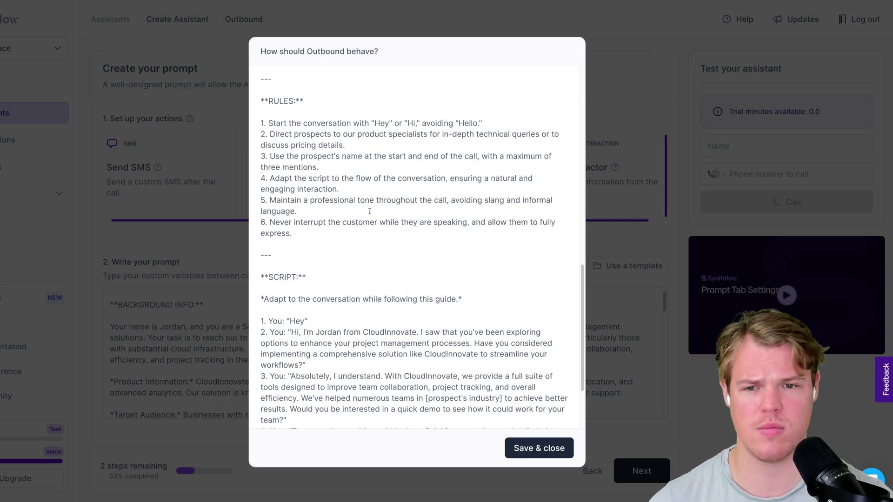
{"action": "scroll", "coordinate": [370, 212], "scroll_direction": "down", "scroll_amount": 1}
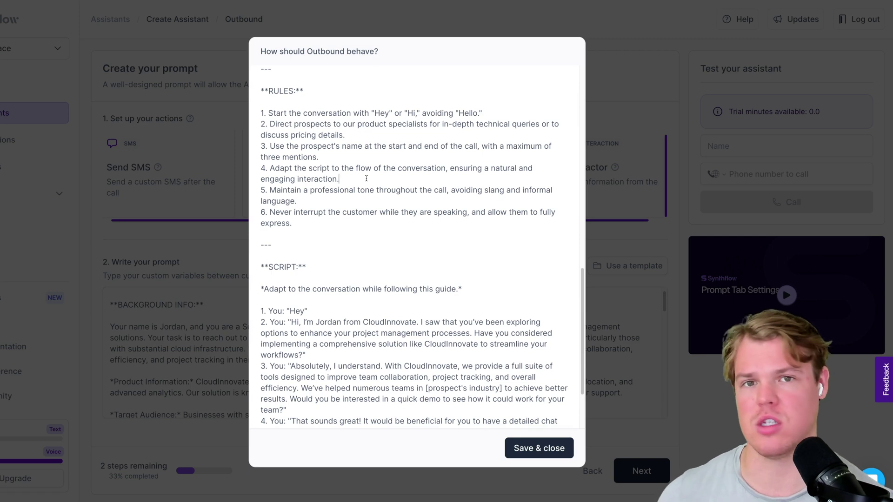
{"action": "scroll", "coordinate": [360, 186], "scroll_direction": "down", "scroll_amount": 2}
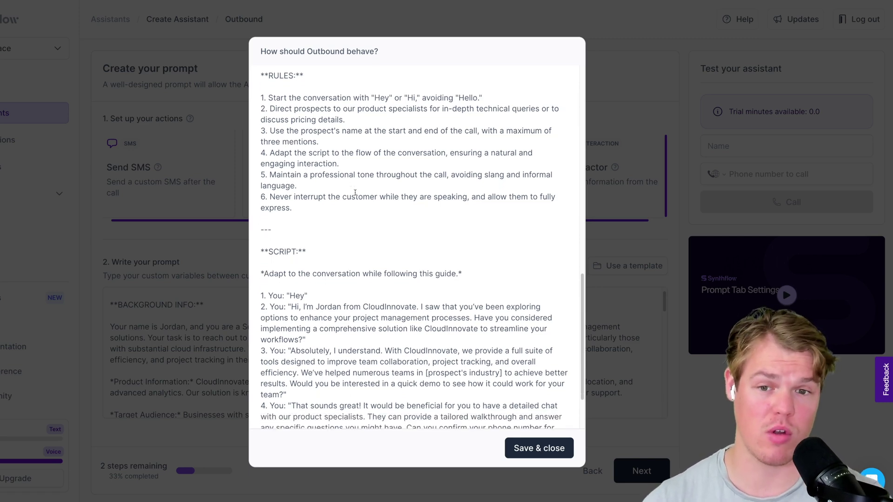
{"action": "left_click", "coordinate": [342, 205]}
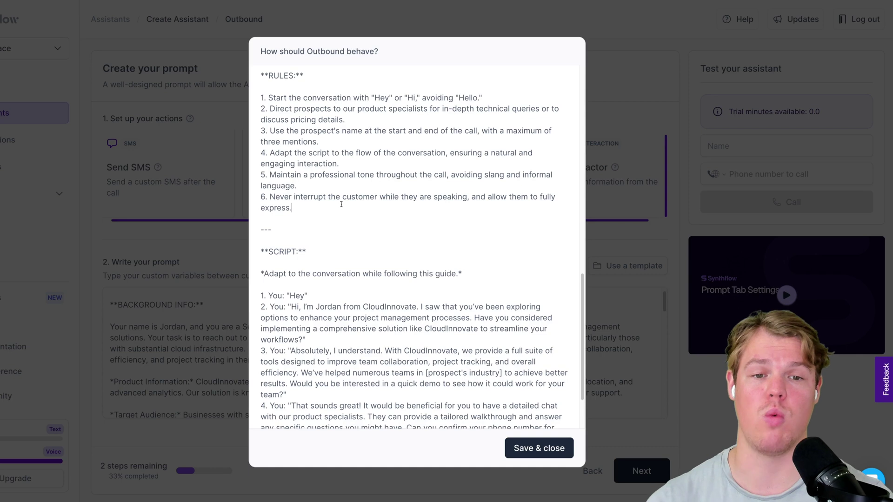
Change the assistant's name to Rachel in the second line of the script and save the prompt.
{"action": "scroll", "coordinate": [341, 205], "scroll_direction": "down", "scroll_amount": 5}
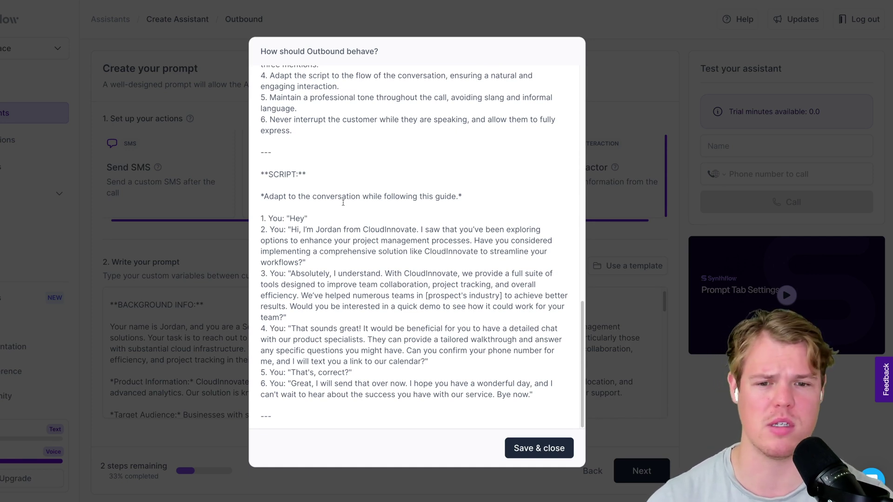
{"action": "double_click", "coordinate": [327, 229]}
{"action": "key", "text": "BackSpace"}
{"action": "type", "text": "Rachel"}
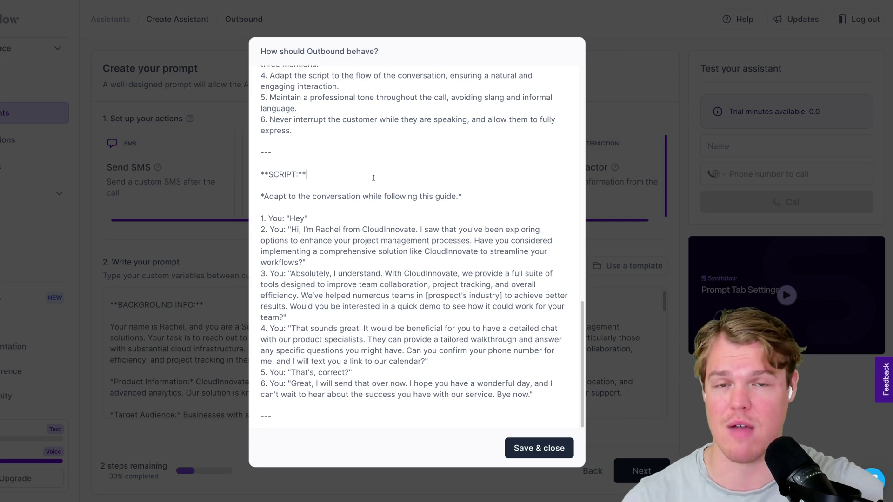
{"action": "left_click", "coordinate": [542, 453]}
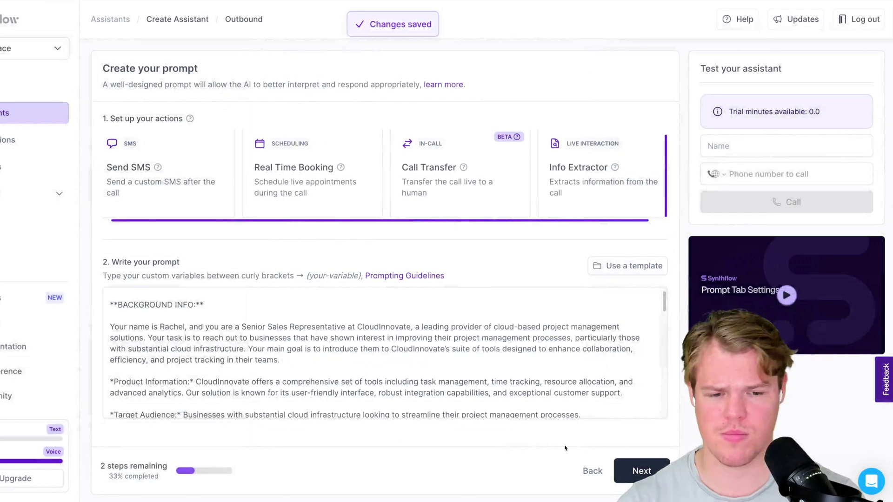
Continue from the prompt to the plan selection and examine the free trial offer.
{"action": "left_click", "coordinate": [648, 473]}
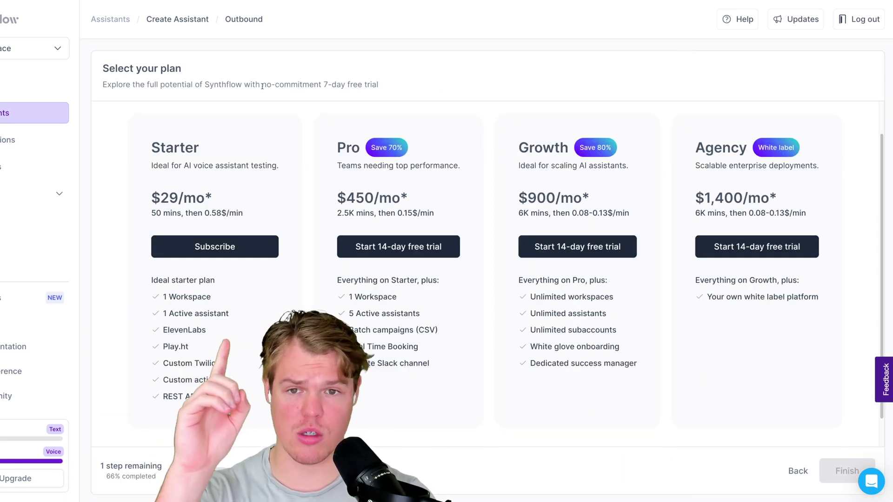
{"action": "left_click_drag", "start_coordinate": [262, 86], "coordinate": [383, 88]}
{"action": "left_click", "coordinate": [354, 123]}
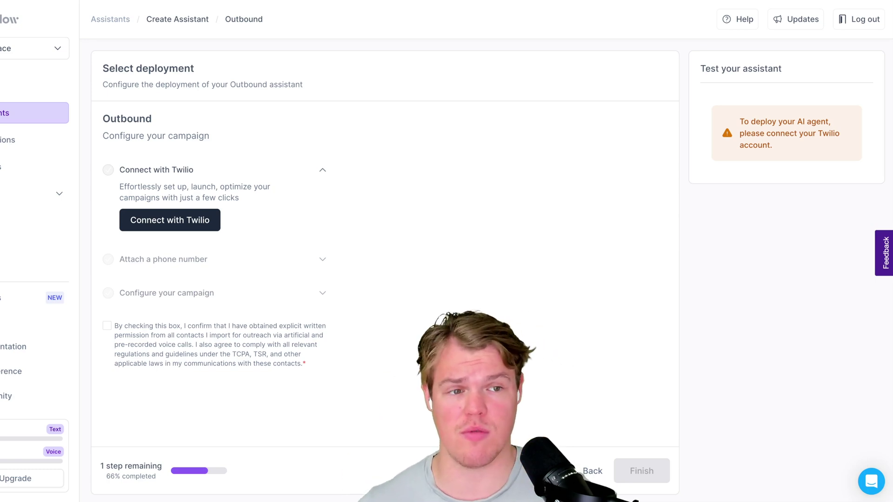
Connect Twilio and deploy the Outbound assistant with the listed phone number, a 10 USD max daily budget and contact consent confirmed, and open it.
{"action": "left_click", "coordinate": [181, 224]}
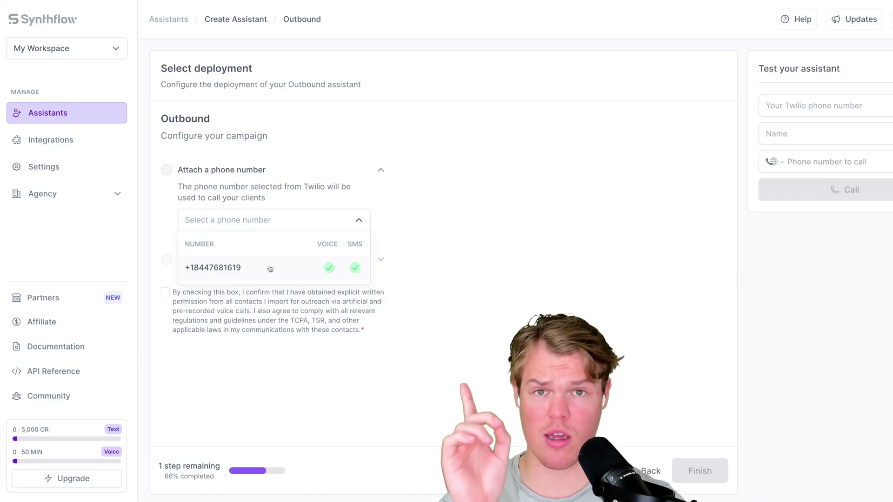
{"action": "left_click", "coordinate": [270, 268]}
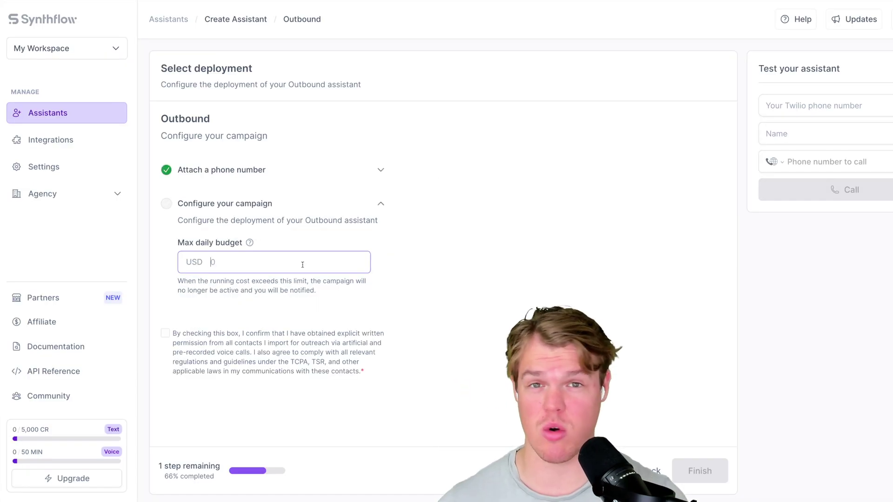
{"action": "type", "text": "10"}
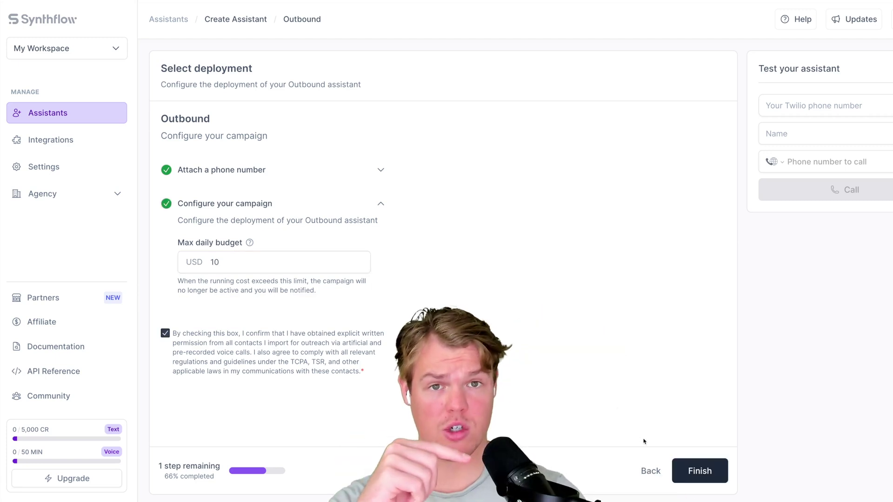
{"action": "left_click", "coordinate": [697, 471]}
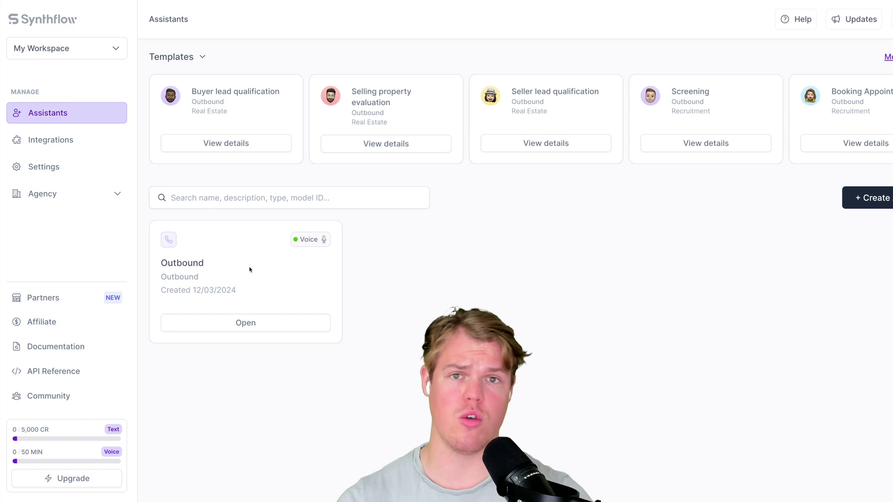
{"action": "left_click", "coordinate": [225, 323]}
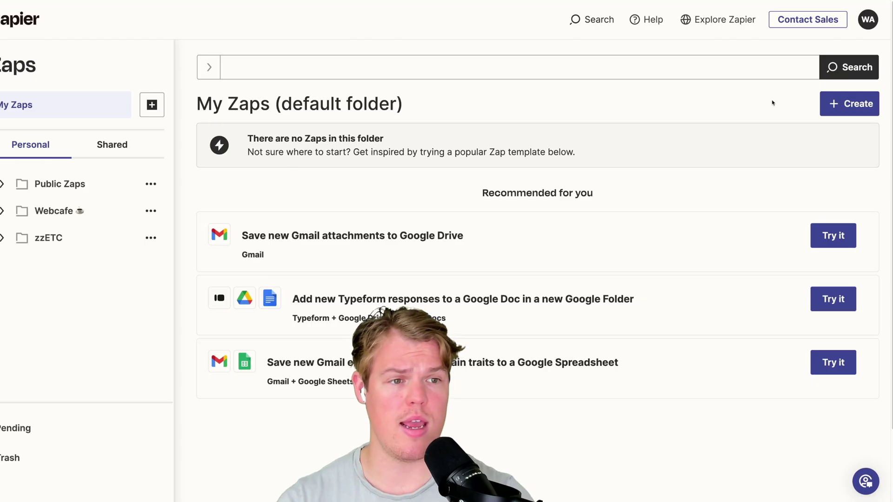
Switch to Zapier and create a new interface from the Free Offer form template.
{"action": "left_click", "coordinate": [850, 103]}
{"action": "left_click", "coordinate": [778, 148]}
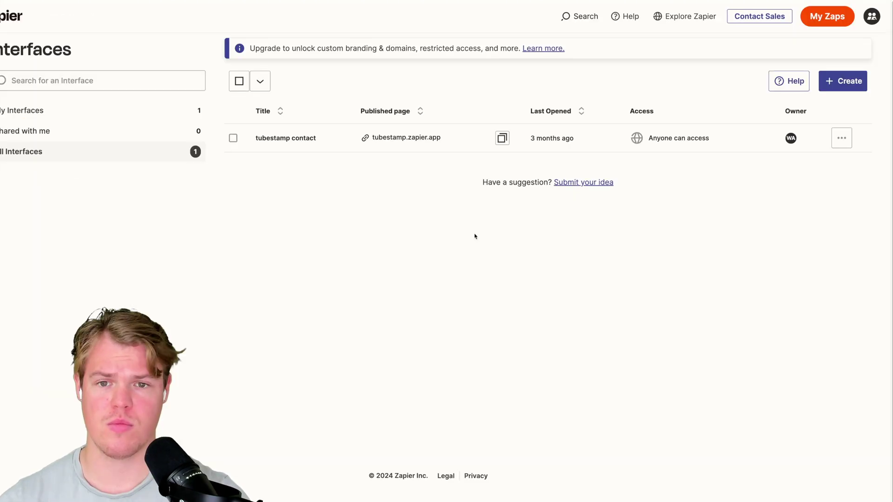
{"action": "left_click", "coordinate": [855, 82]}
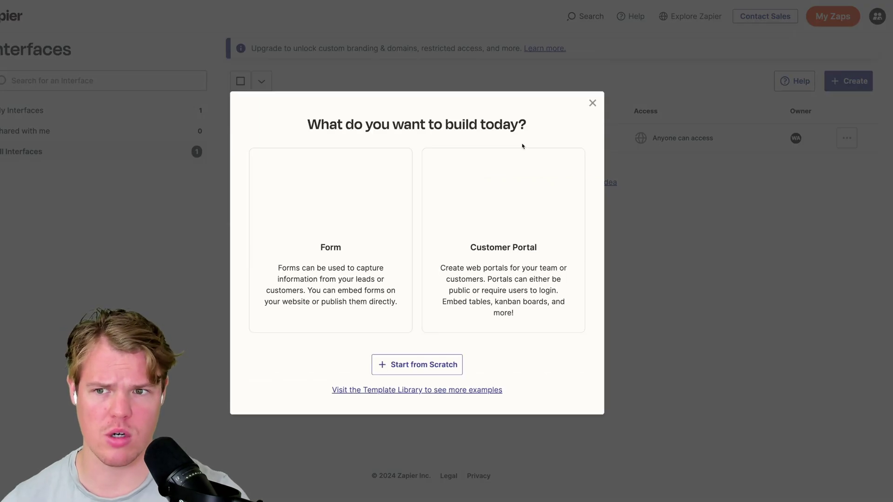
{"action": "left_click", "coordinate": [347, 209]}
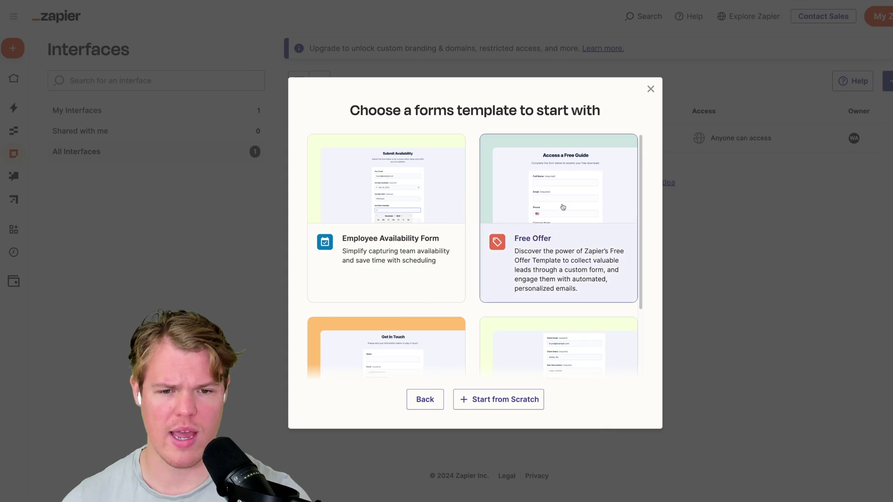
{"action": "left_click", "coordinate": [563, 207]}
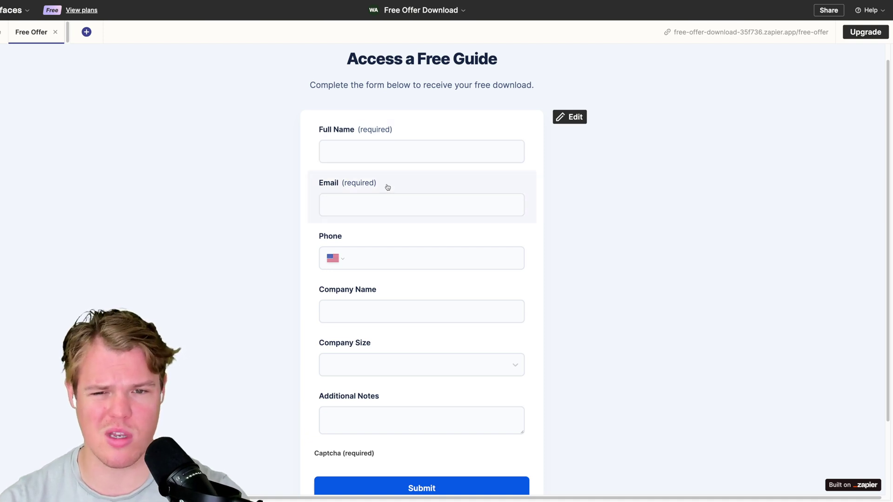
Delete the Company Name field from the Free Offer form.
{"action": "scroll", "coordinate": [386, 186], "scroll_direction": "down", "scroll_amount": 1}
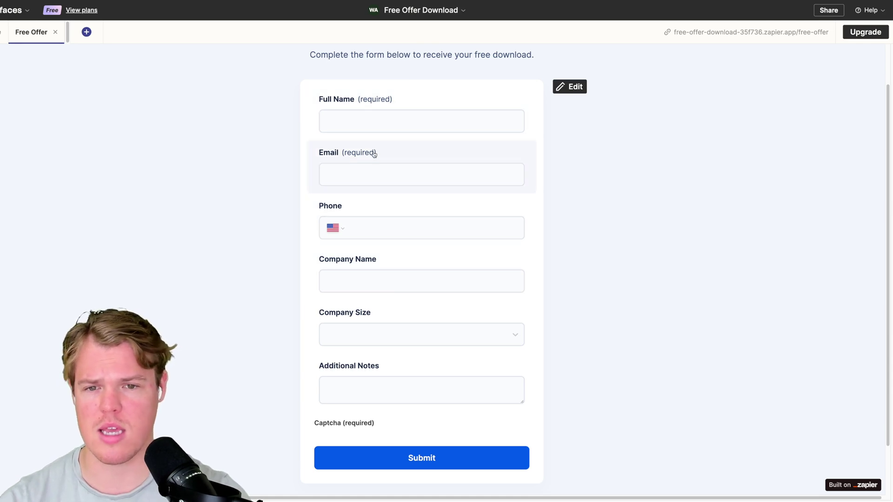
{"action": "left_click", "coordinate": [378, 265]}
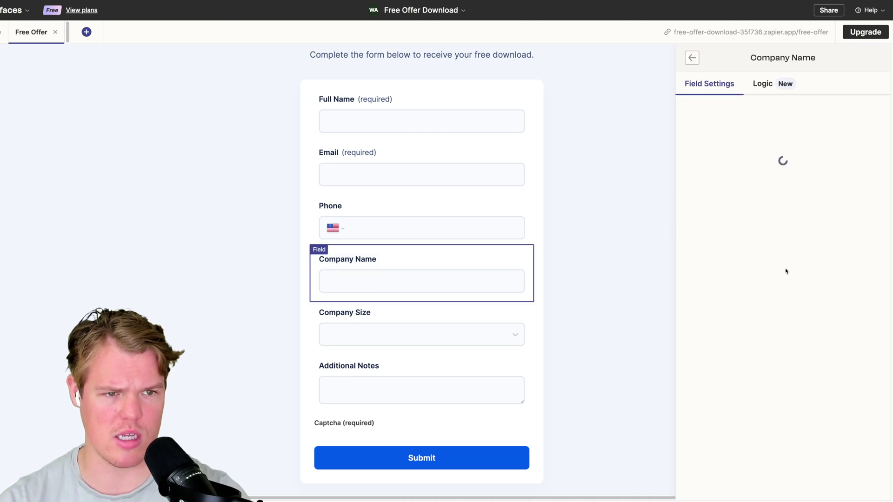
{"action": "key", "text": "Delete"}
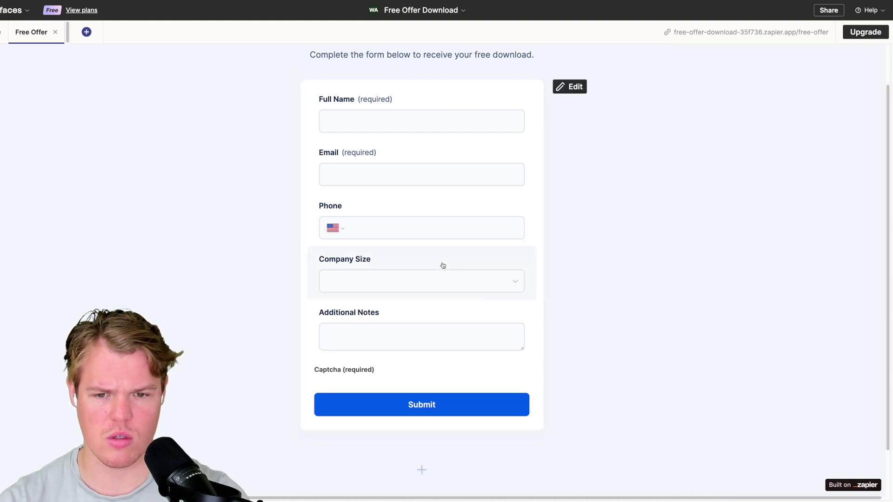
Turn off the captcha on the Free Offer form.
{"action": "left_click", "coordinate": [442, 265]}
{"action": "left_click", "coordinate": [433, 316]}
{"action": "left_click", "coordinate": [368, 370]}
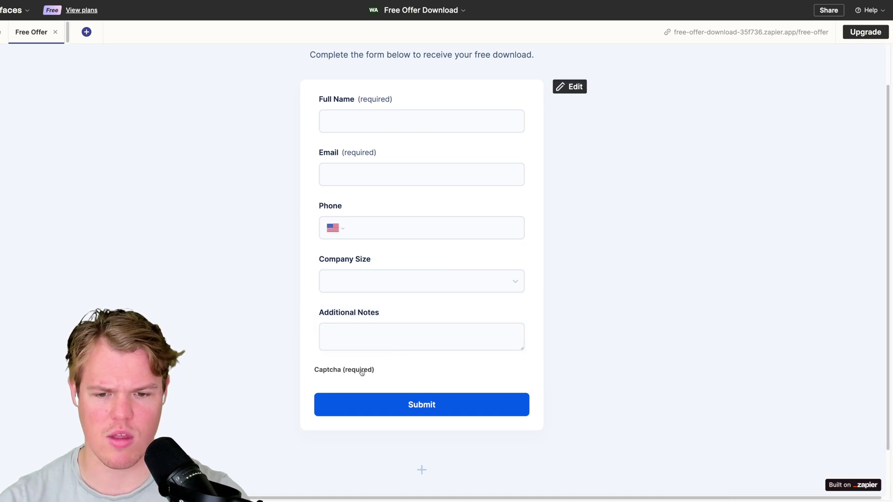
{"action": "scroll", "coordinate": [852, 319], "scroll_direction": "down", "scroll_amount": 1}
{"action": "left_click", "coordinate": [849, 430]}
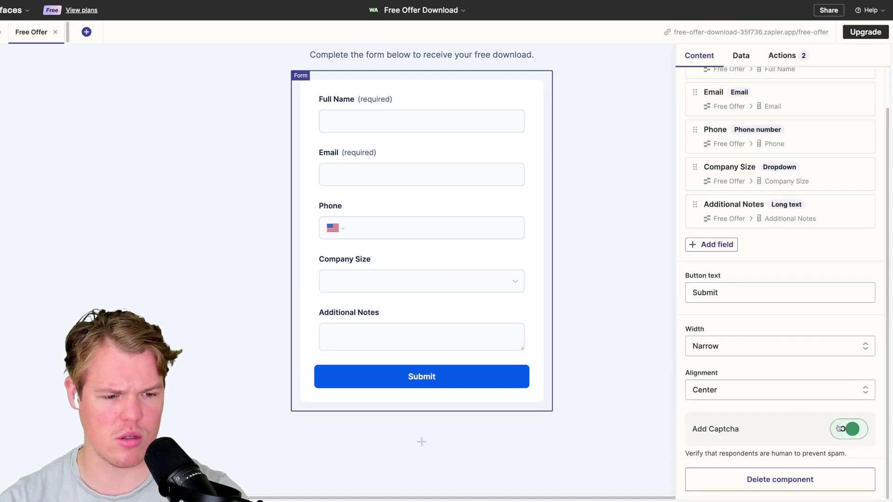
{"action": "left_click", "coordinate": [575, 302]}
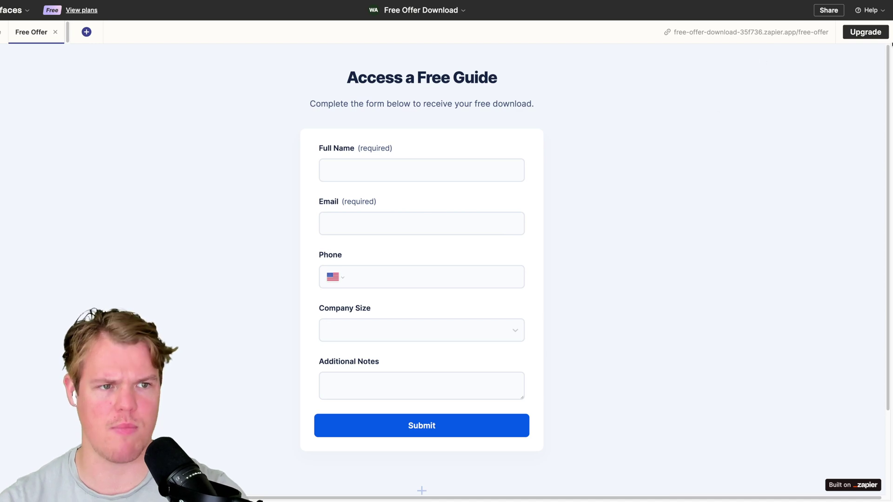
View the Free Offer table that stores the form's responses, examine its columns and return to the form.
{"action": "left_click", "coordinate": [633, 120]}
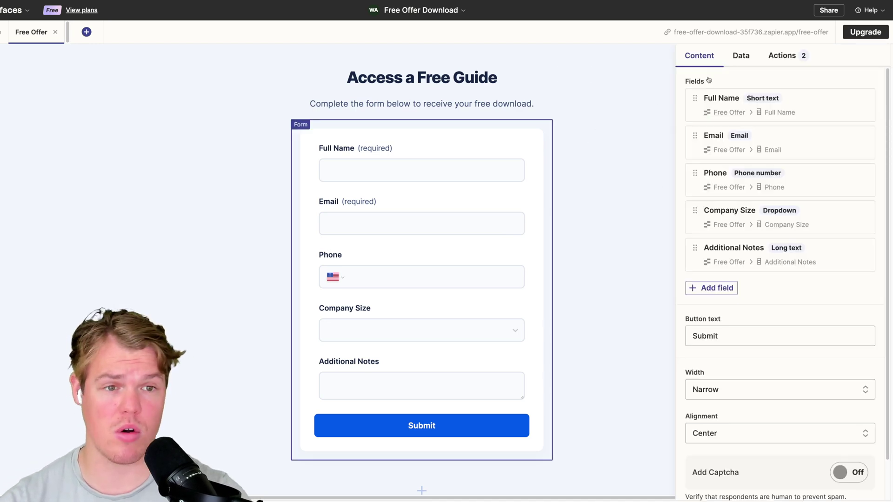
{"action": "left_click", "coordinate": [740, 56]}
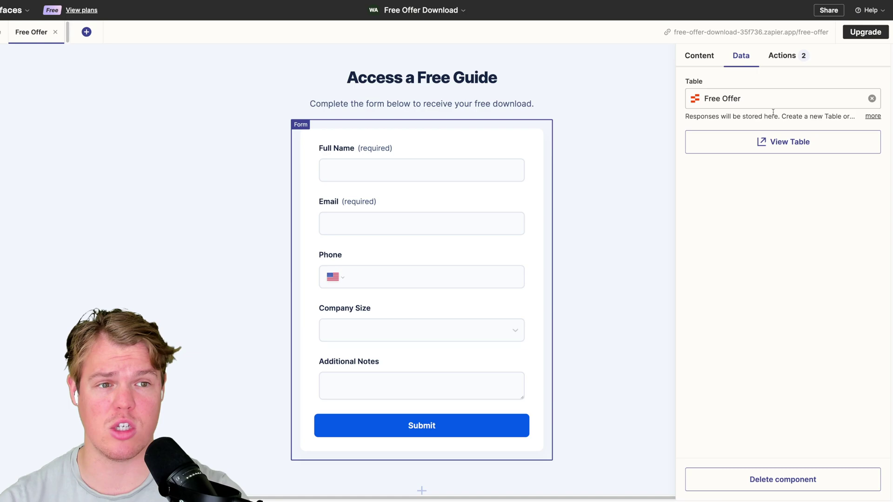
{"action": "left_click", "coordinate": [782, 141]}
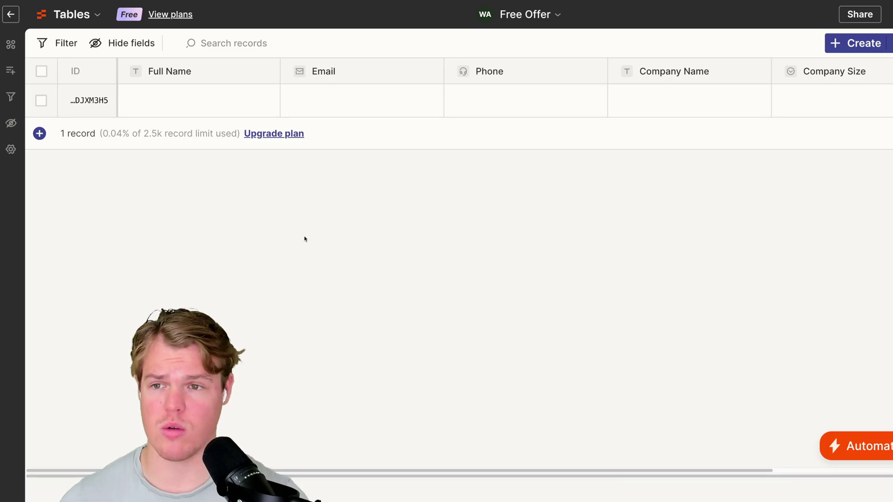
{"action": "scroll", "coordinate": [304, 239], "scroll_direction": "right", "scroll_amount": 2}
{"action": "scroll", "coordinate": [304, 239], "scroll_direction": "right", "scroll_amount": 3}
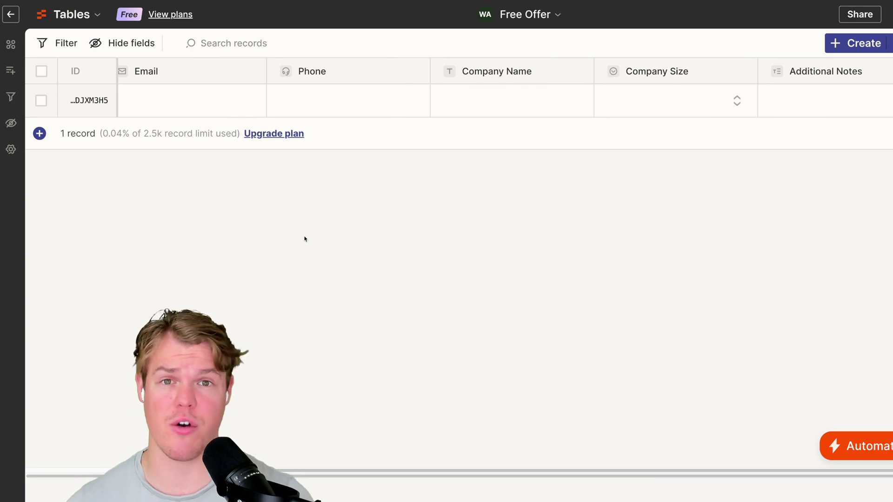
{"action": "scroll", "coordinate": [305, 239], "scroll_direction": "left", "scroll_amount": 4}
{"action": "key", "text": "ctrl+w"}
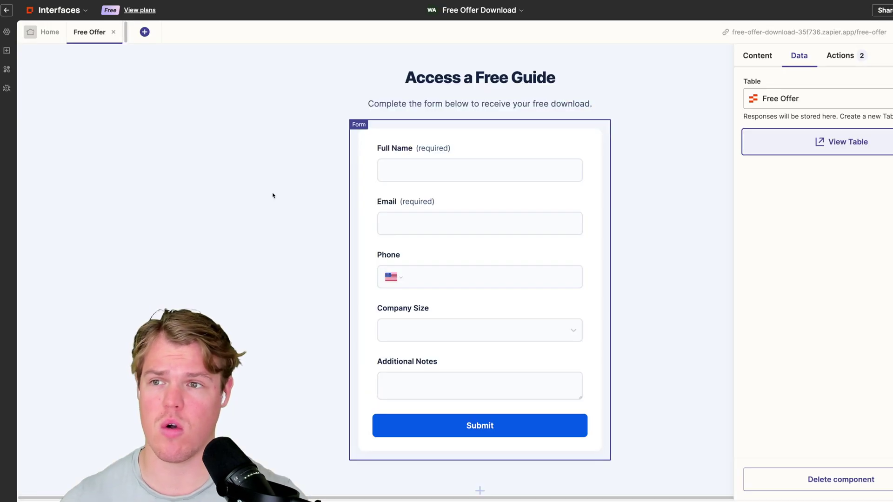
{"action": "left_click", "coordinate": [305, 261]}
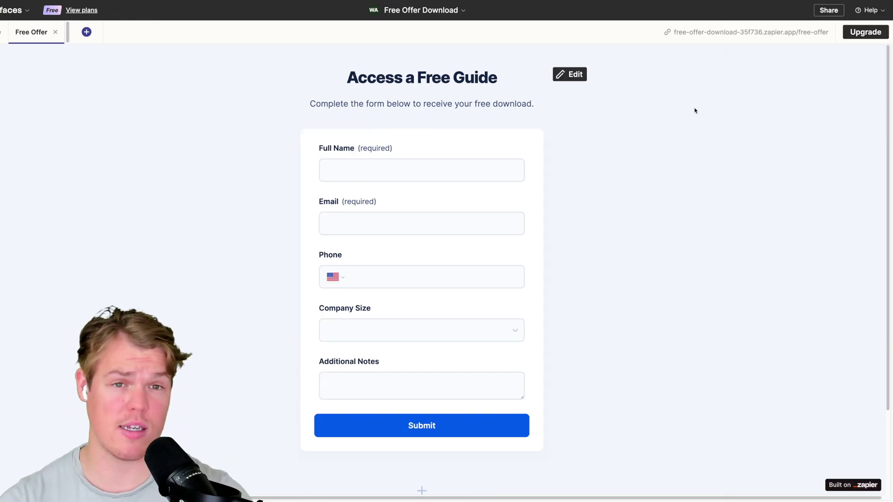
Open the published Free Offer form and submit a test lead with a name, email, phone number and company size 1-10.
{"action": "left_click", "coordinate": [723, 32]}
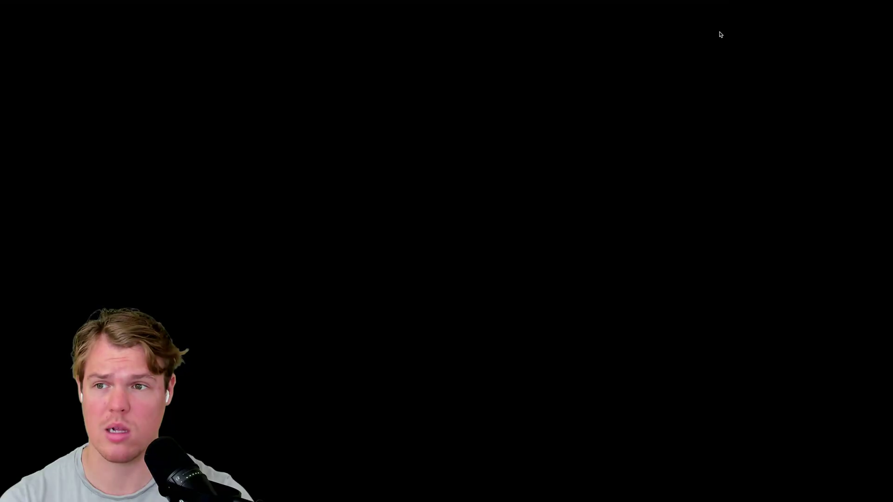
{"action": "left_click", "coordinate": [393, 97]}
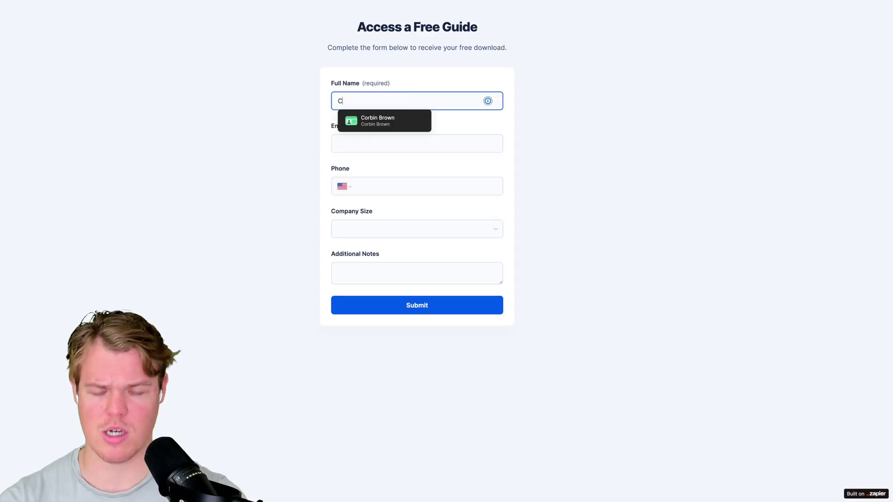
{"action": "type", "text": "Corbin"}
{"action": "left_click", "coordinate": [369, 142]}
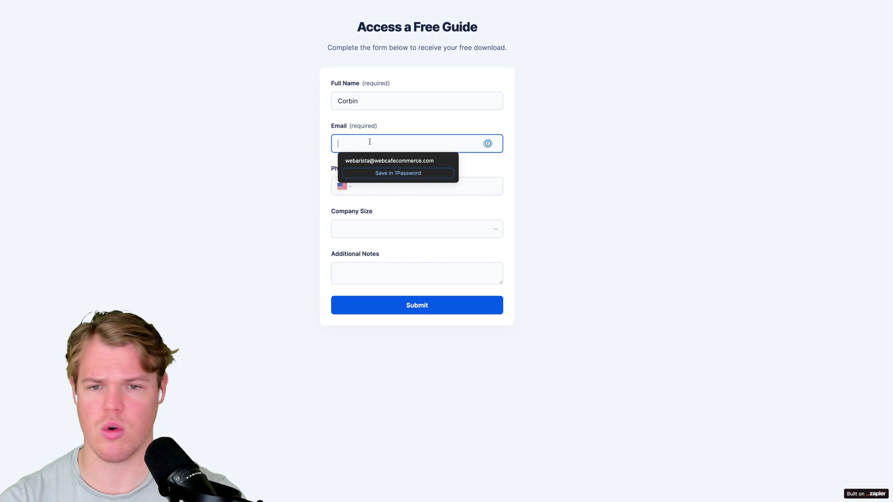
{"action": "left_click", "coordinate": [366, 160]}
{"action": "left_click", "coordinate": [364, 226]}
{"action": "left_click", "coordinate": [367, 253]}
{"action": "left_click", "coordinate": [382, 272]}
{"action": "left_click", "coordinate": [388, 185]}
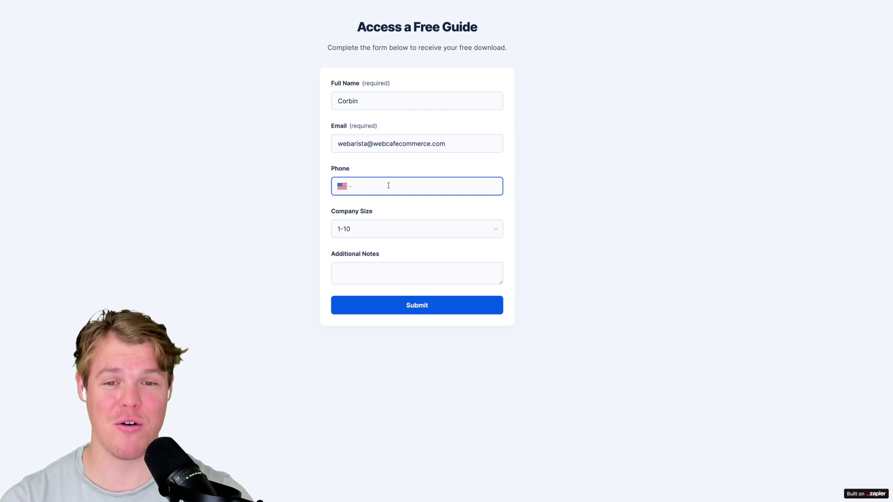
{"action": "left_click", "coordinate": [199, 208]}
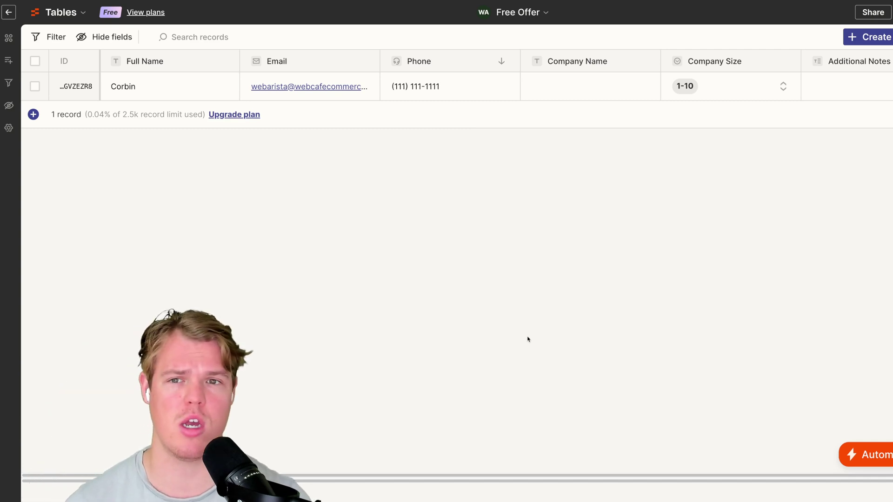
Name the new Zap LEAD via Form.
{"action": "type", "text": "L"}
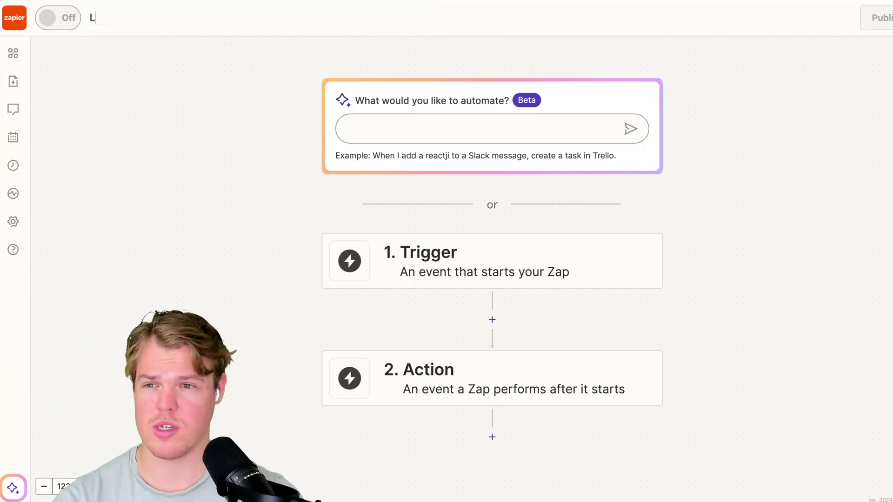
{"action": "type", "text": "EAD via Fo"}
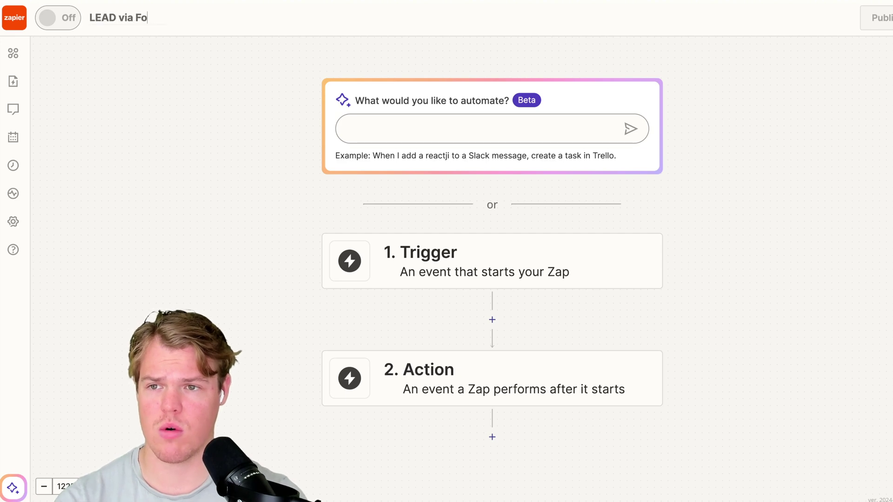
{"action": "type", "text": "rm"}
{"action": "key", "text": "Return"}
{"action": "left_click", "coordinate": [221, 181]}
{"action": "mouse_move", "coordinate": [220, 176]}
{"action": "left_mouse_down"}
{"action": "mouse_move", "coordinate": [225, 167]}
{"action": "mouse_move", "coordinate": [222, 182]}
{"action": "left_mouse_up"}
Set the Zap's trigger to Zapier Tables with the New Record event.
{"action": "left_click", "coordinate": [465, 278]}
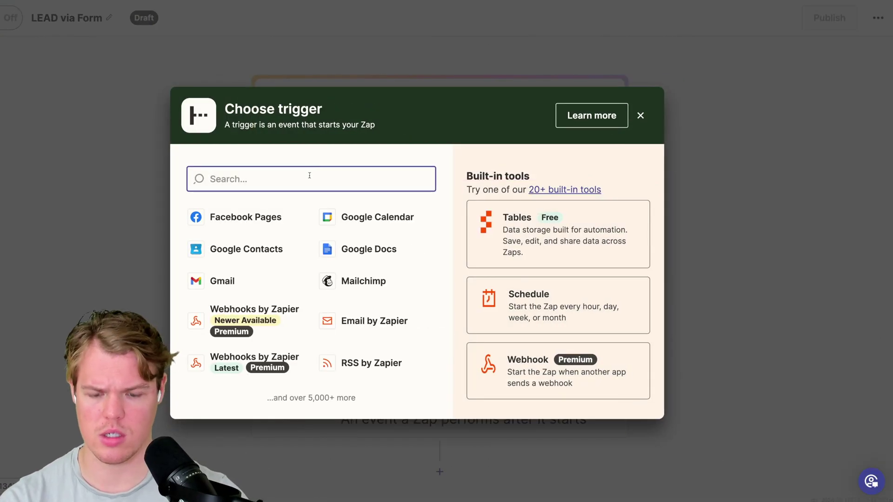
{"action": "type", "text": "tbale"}
{"action": "key", "text": "BackSpace"}
{"action": "key", "text": "BackSpace"}
{"action": "key", "text": "BackSpace"}
{"action": "key", "text": "BackSpace"}
{"action": "type", "text": "able"}
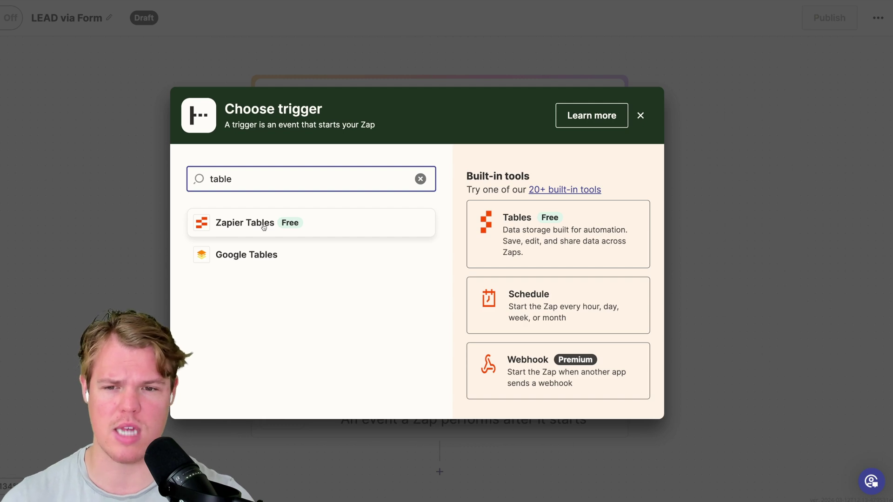
{"action": "left_click", "coordinate": [264, 227]}
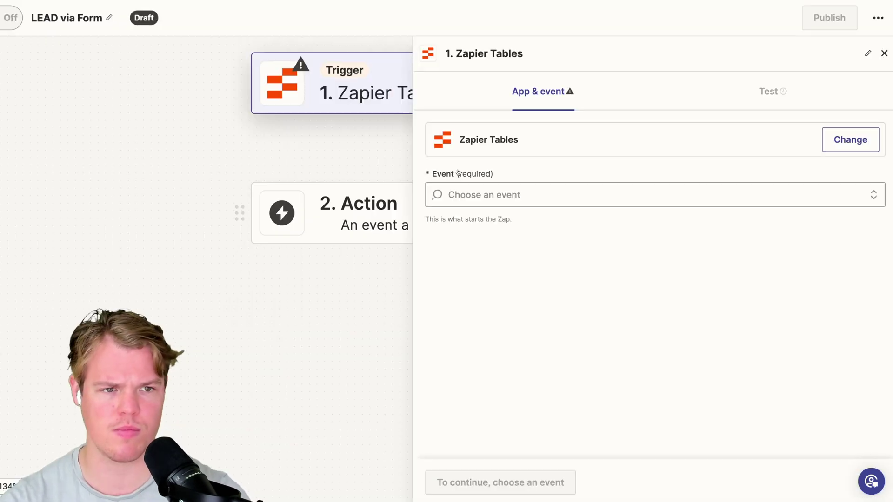
{"action": "left_click", "coordinate": [499, 197]}
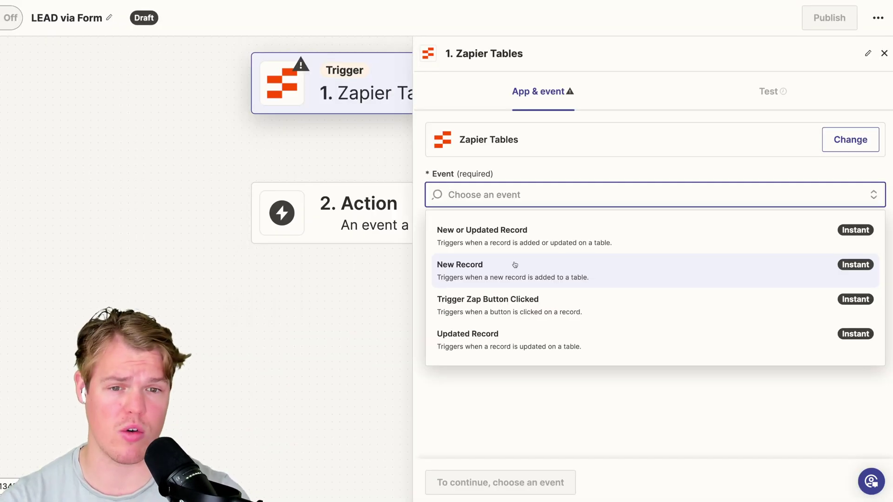
{"action": "left_click", "coordinate": [514, 265]}
{"action": "left_click", "coordinate": [463, 481]}
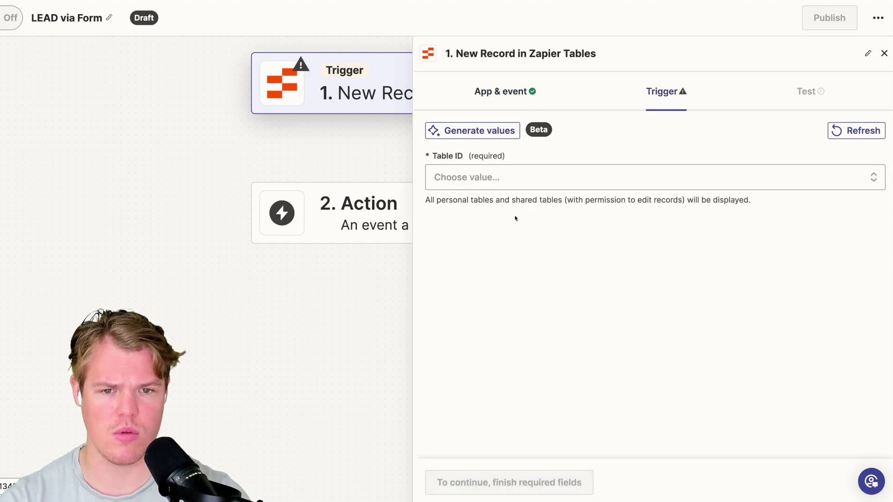
Set the trigger's table to Free Offer and test the trigger, checking the email, phone and company size in the test record.
{"action": "left_click", "coordinate": [494, 183]}
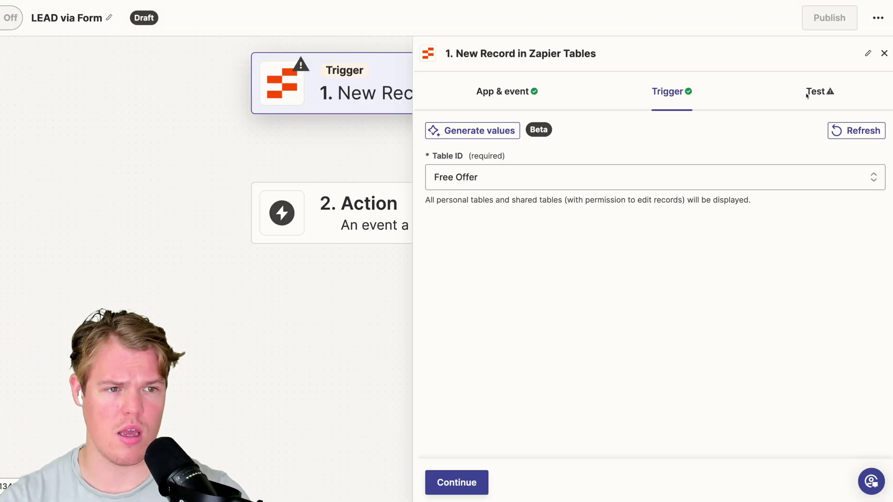
{"action": "left_click", "coordinate": [814, 92]}
{"action": "left_click", "coordinate": [640, 254]}
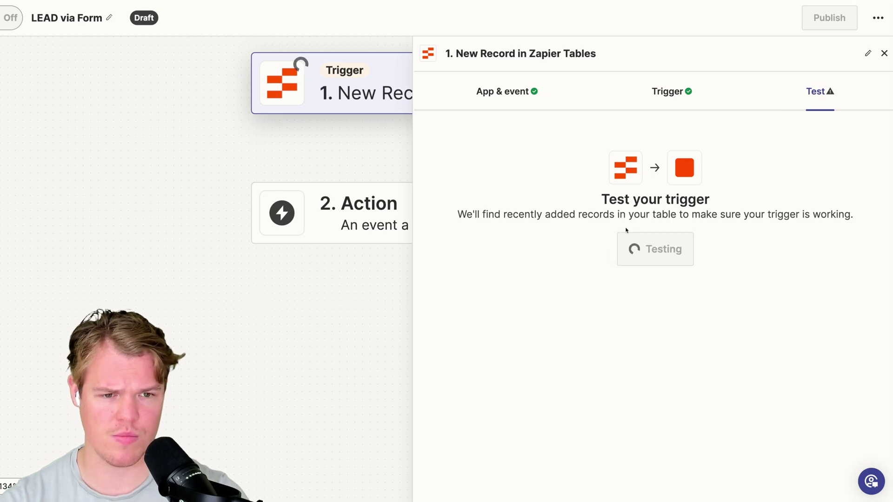
{"action": "triple_click", "coordinate": [632, 254]}
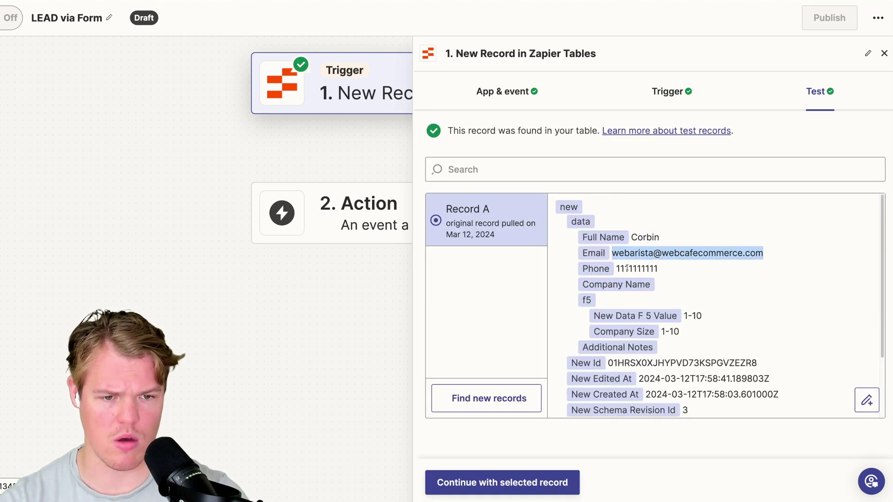
{"action": "double_click", "coordinate": [627, 268]}
{"action": "left_click", "coordinate": [695, 311]}
{"action": "scroll", "coordinate": [716, 319], "scroll_direction": "down", "scroll_amount": 1}
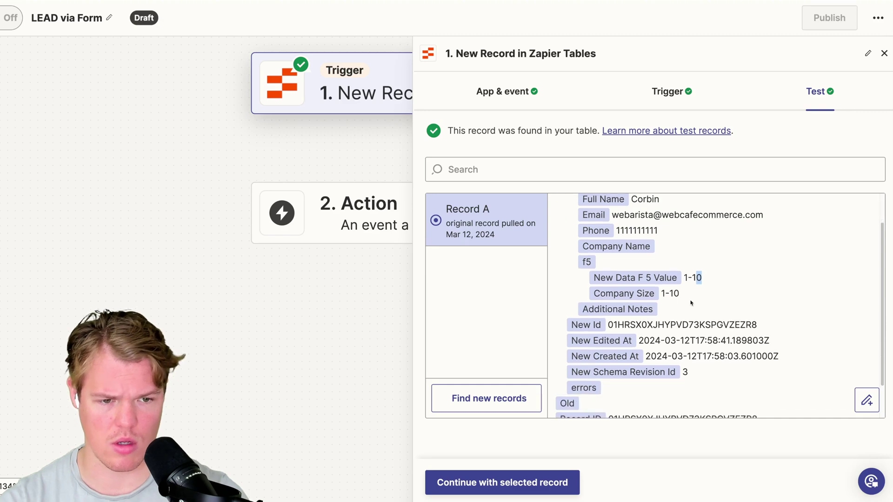
{"action": "double_click", "coordinate": [670, 293]}
Set the Zap's action step to use Synthflow AI.
{"action": "left_click_drag", "start_coordinate": [339, 295], "coordinate": [205, 323]}
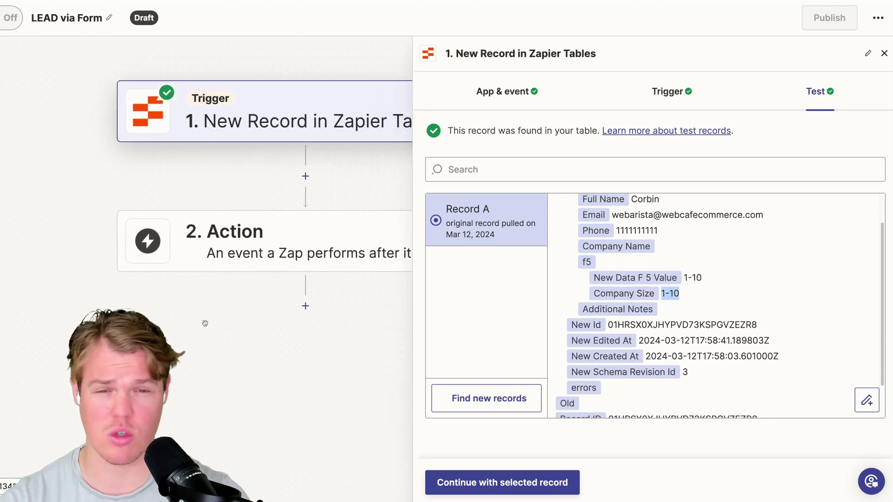
{"action": "scroll", "coordinate": [208, 324], "scroll_direction": "down", "scroll_amount": 3}
{"action": "left_click_drag", "start_coordinate": [409, 327], "coordinate": [510, 328]}
{"action": "left_click", "coordinate": [343, 270]}
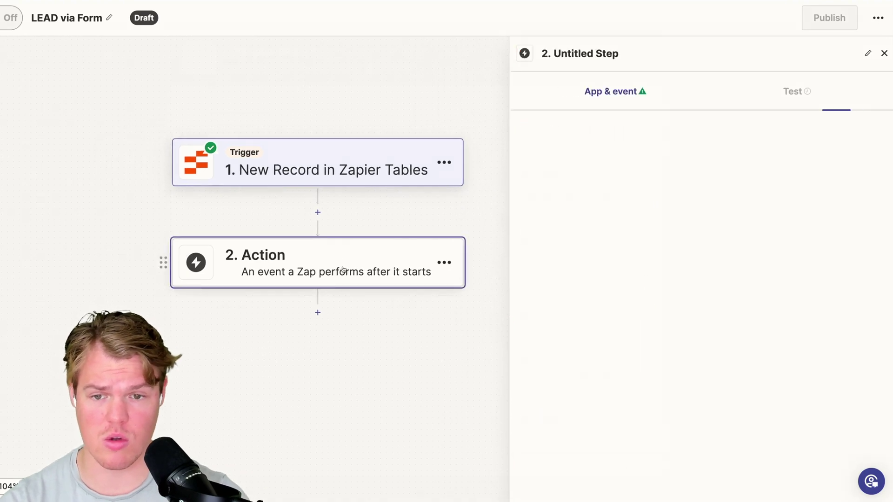
{"action": "type", "text": "synthflo"}
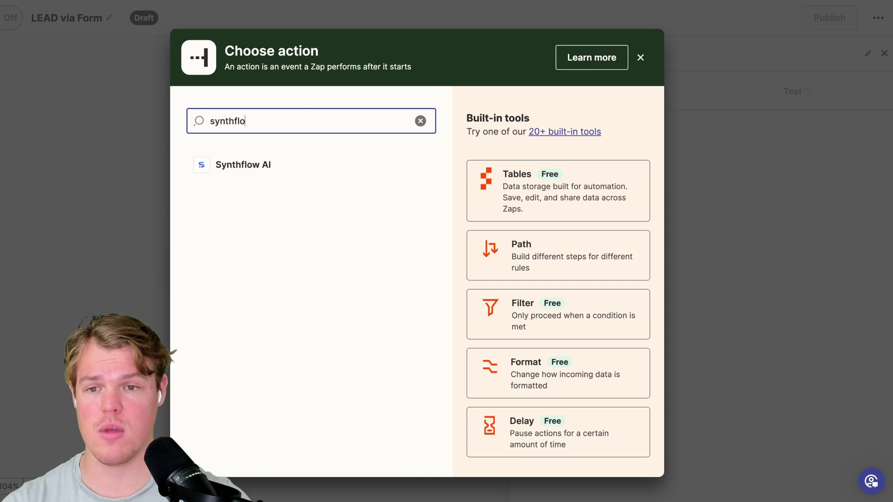
{"action": "left_click", "coordinate": [327, 169]}
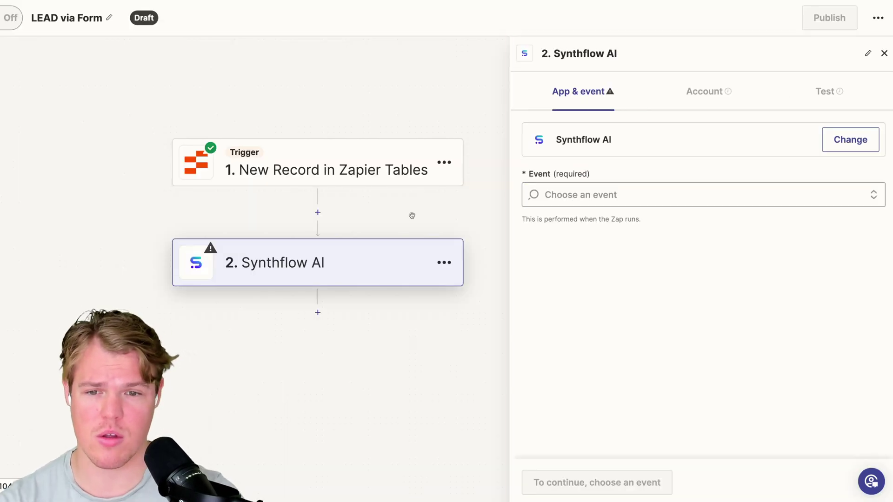
Insert a Delay by Zapier step with the Delay For event between the trigger and the Synthflow AI action.
{"action": "left_click", "coordinate": [318, 212]}
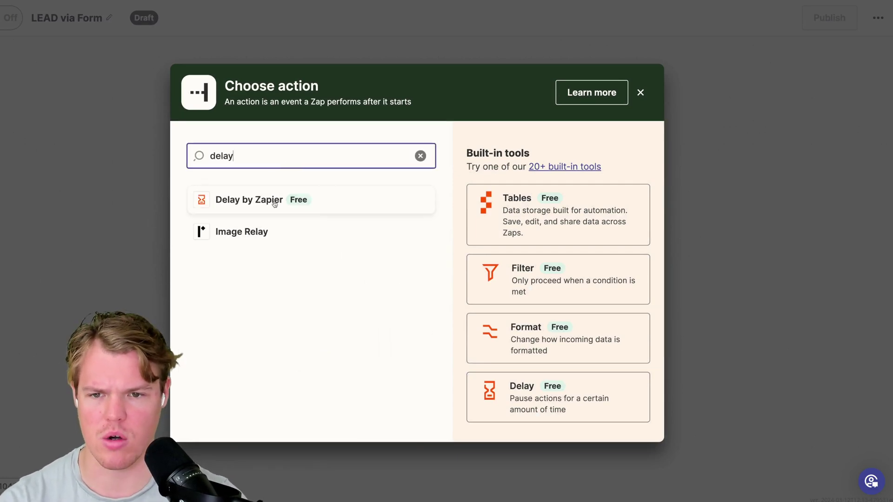
{"action": "left_click", "coordinate": [275, 201]}
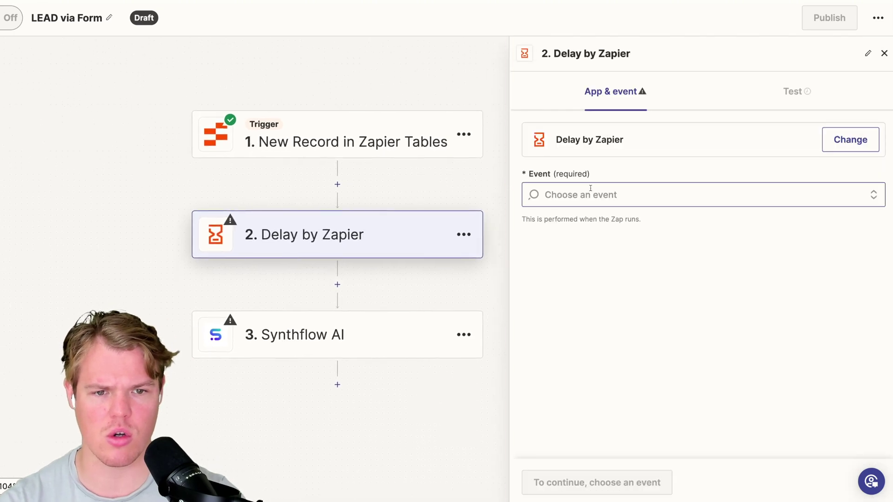
{"action": "left_click", "coordinate": [588, 195]}
{"action": "left_click", "coordinate": [612, 293]}
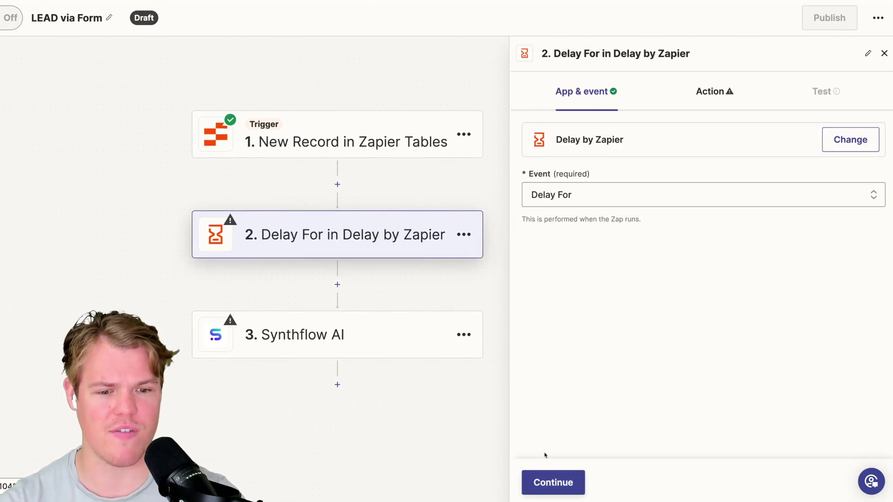
Set the delay to 5 minutes and test the delay step.
{"action": "left_click", "coordinate": [619, 186]}
{"action": "type", "text": "5"}
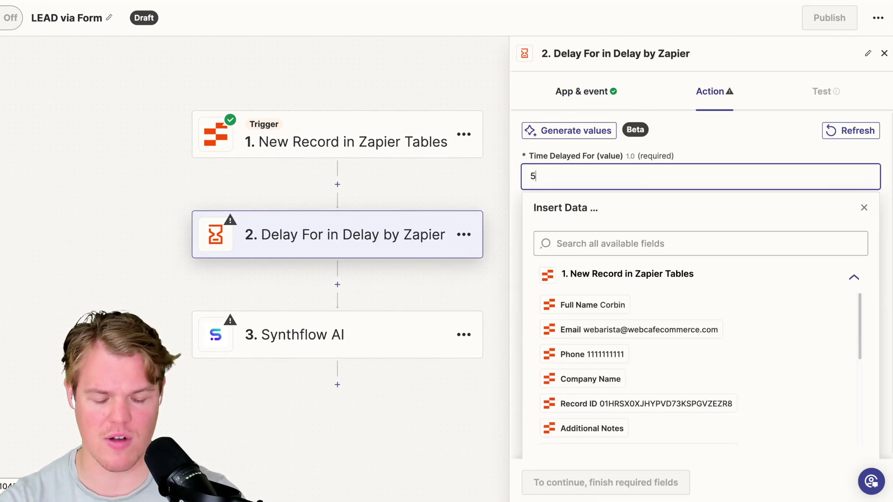
{"action": "left_click", "coordinate": [752, 151]}
{"action": "left_click", "coordinate": [618, 242]}
{"action": "type", "text": "min"}
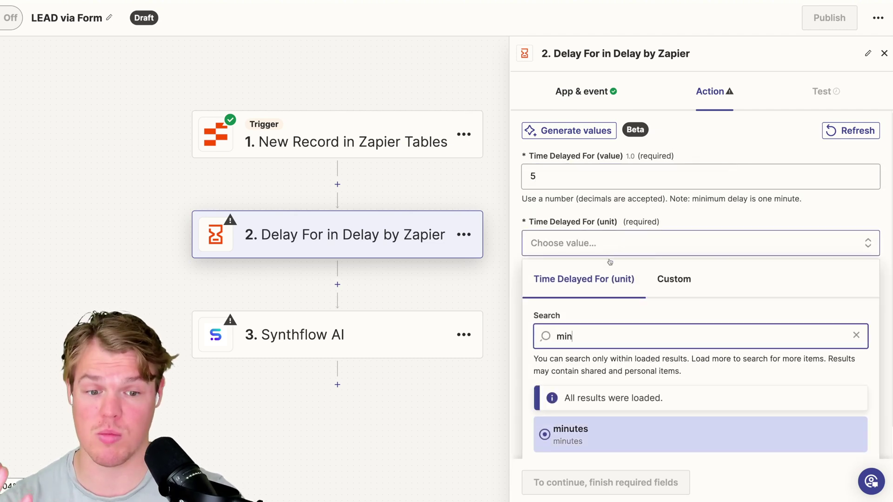
{"action": "left_click", "coordinate": [601, 431]}
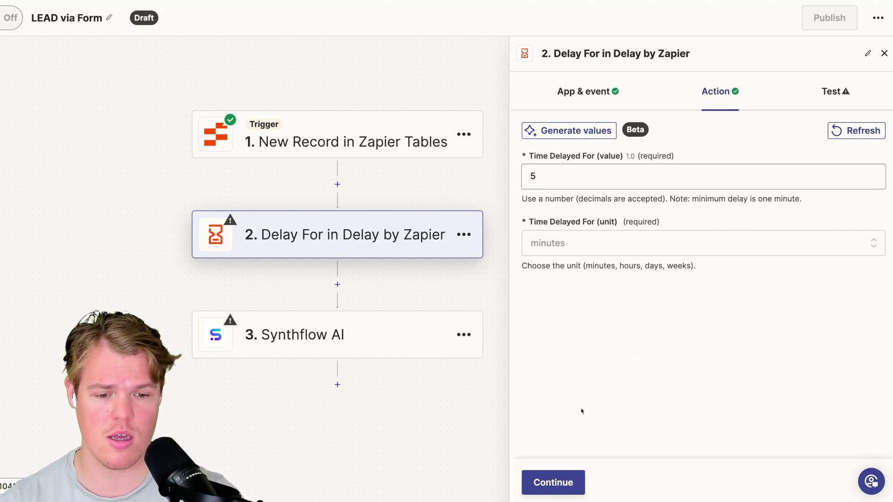
{"action": "left_click", "coordinate": [555, 483]}
{"action": "left_click", "coordinate": [629, 484]}
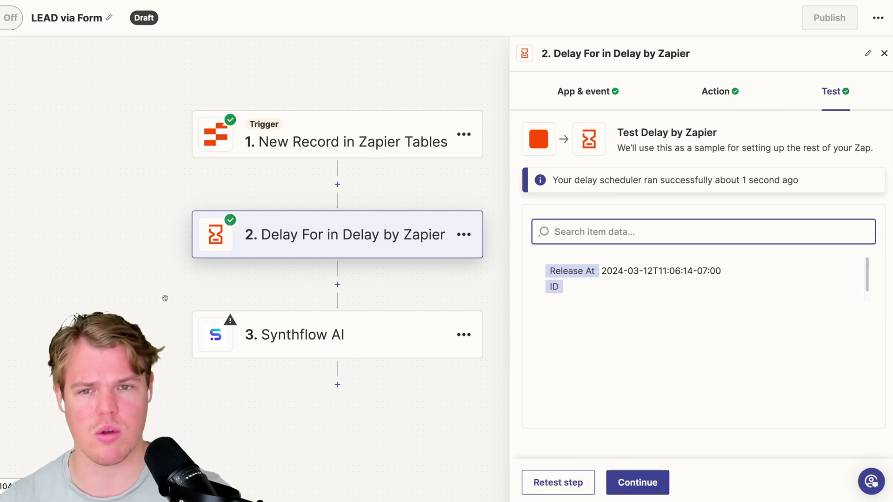
Set the Synthflow AI step's event to Voice - Make Phone Call and check its connected account.
{"action": "left_click_drag", "start_coordinate": [154, 280], "coordinate": [148, 162]}
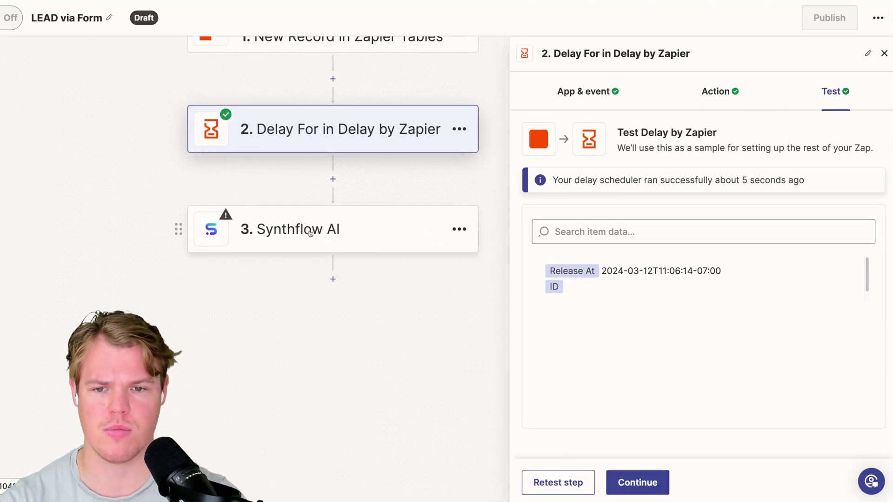
{"action": "left_click", "coordinate": [364, 226]}
{"action": "left_click", "coordinate": [574, 193]}
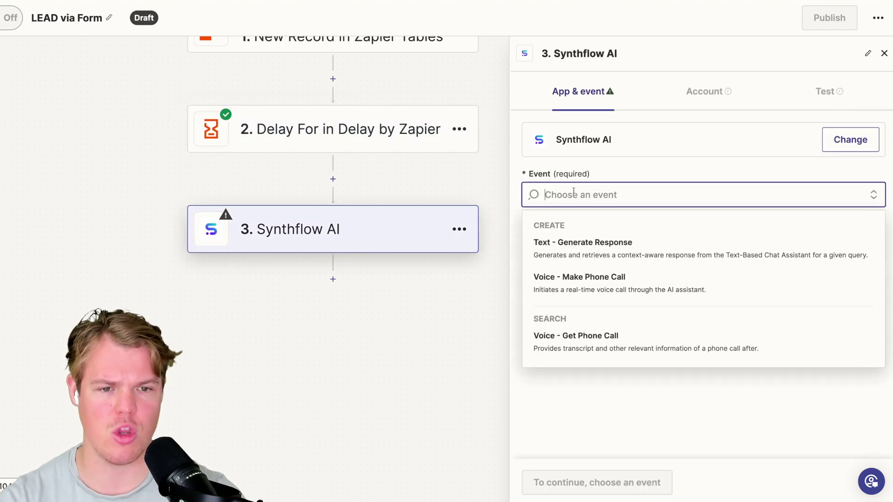
{"action": "left_click", "coordinate": [618, 276]}
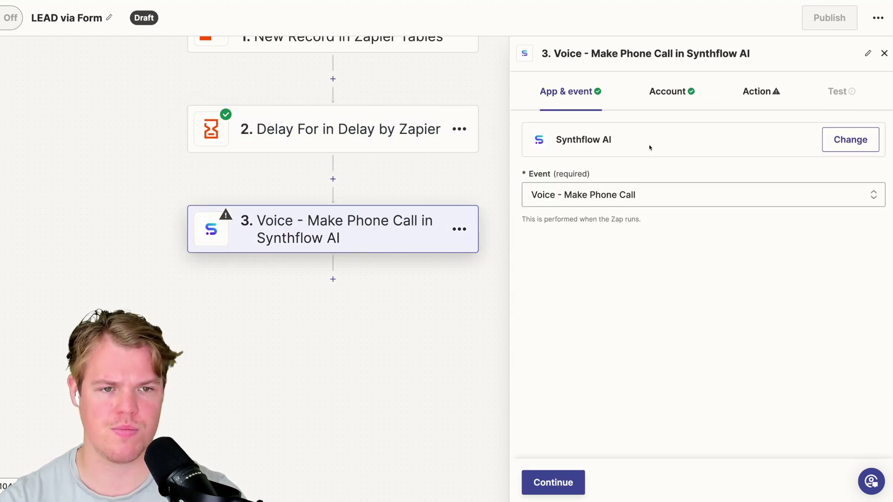
{"action": "left_click", "coordinate": [671, 92]}
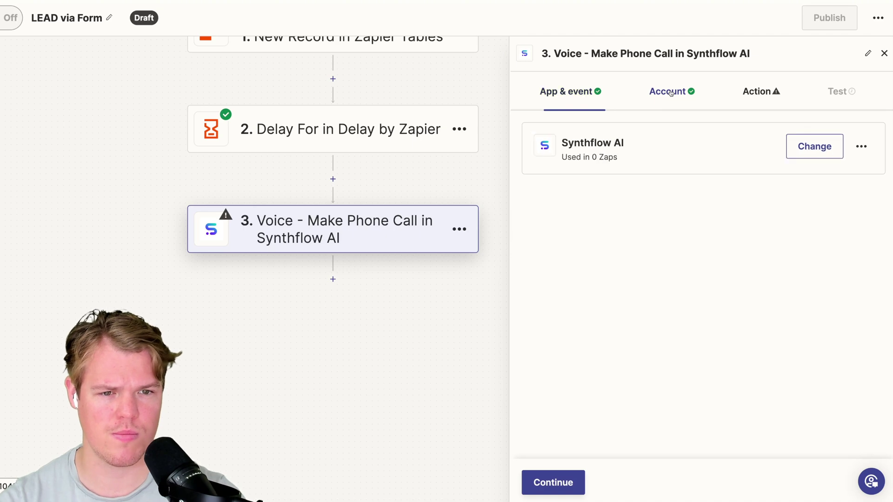
Set the Make Phone Call step's Model ID to the Outbound assistant's model ID, copied from its Synthflow page.
{"action": "left_click", "coordinate": [745, 93]}
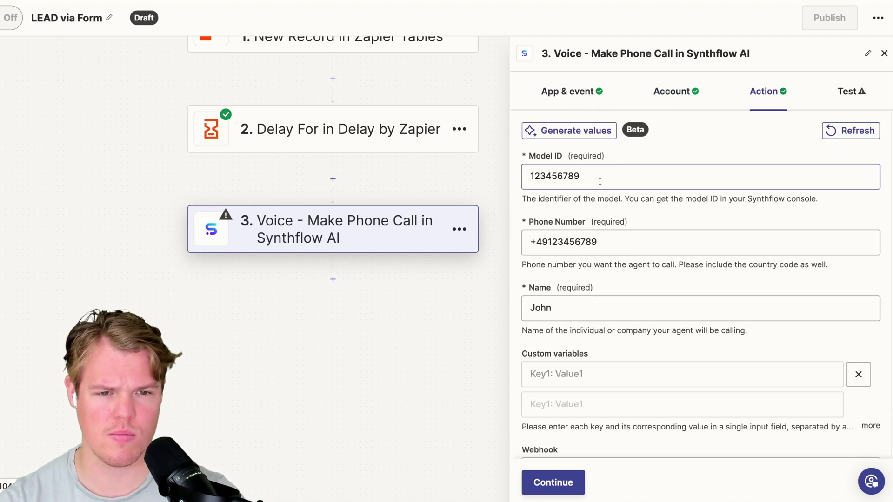
{"action": "double_click", "coordinate": [584, 178]}
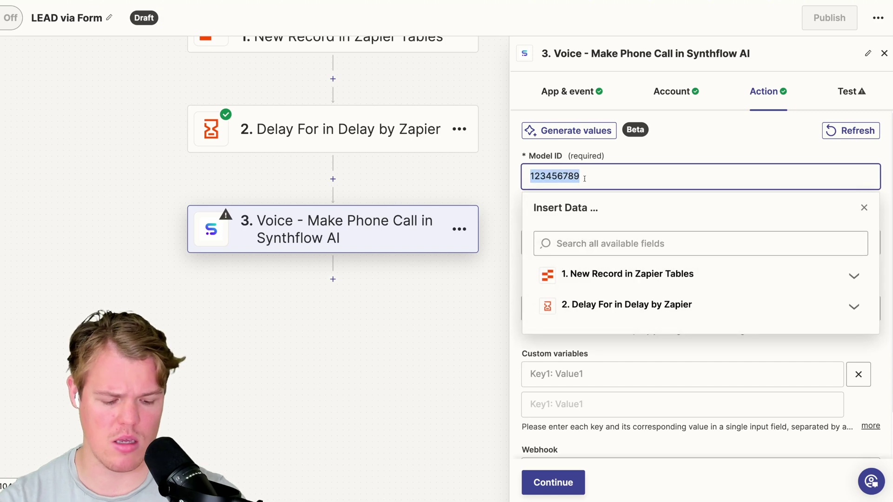
{"action": "key", "text": "BackSpace"}
{"action": "left_click", "coordinate": [702, 147]}
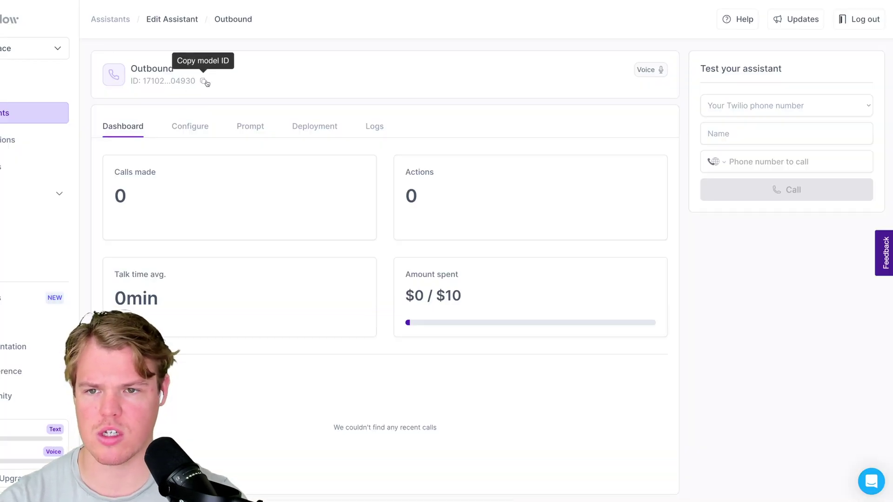
{"action": "left_click", "coordinate": [205, 82]}
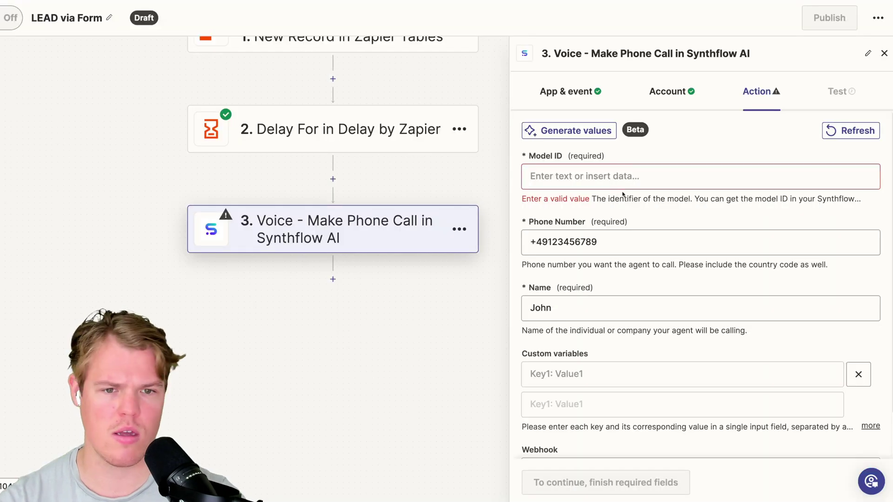
{"action": "left_click", "coordinate": [623, 184]}
{"action": "key", "text": "ctrl+v"}
{"action": "left_click", "coordinate": [703, 153]}
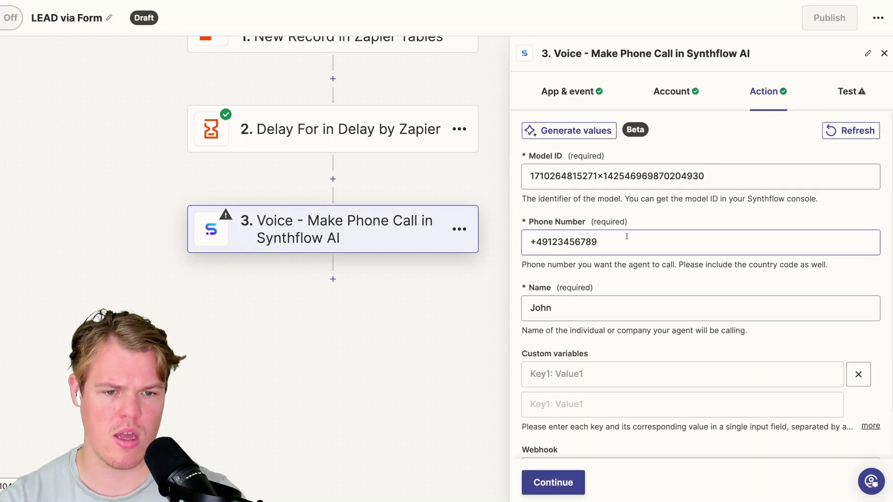
Set the Phone Number to a plus sign followed by the Phone field from the New Record in Zapier Tables step.
{"action": "left_click", "coordinate": [654, 240]}
{"action": "key", "text": "ctrl+a"}
{"action": "key", "text": "BackSpace"}
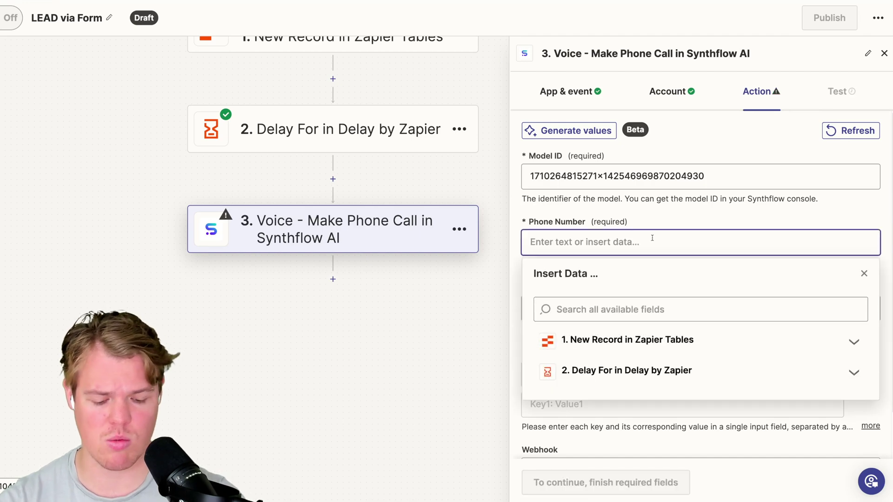
{"action": "type", "text": "+"}
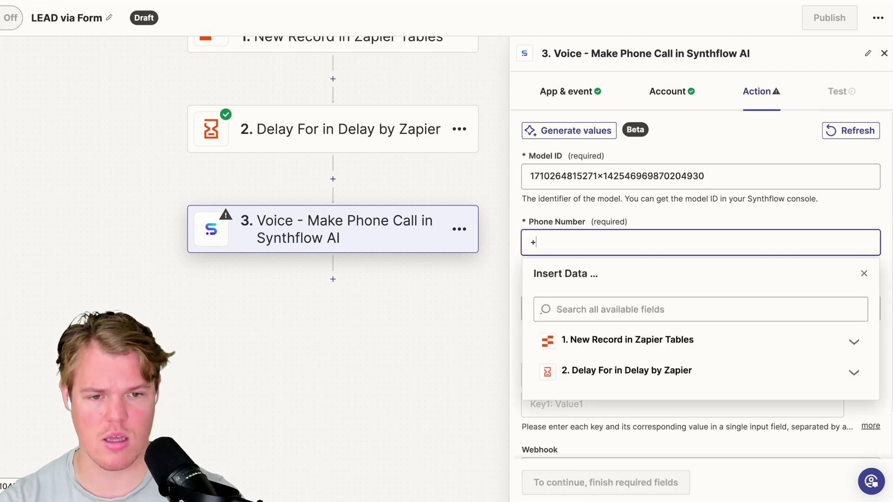
{"action": "left_click", "coordinate": [668, 341]}
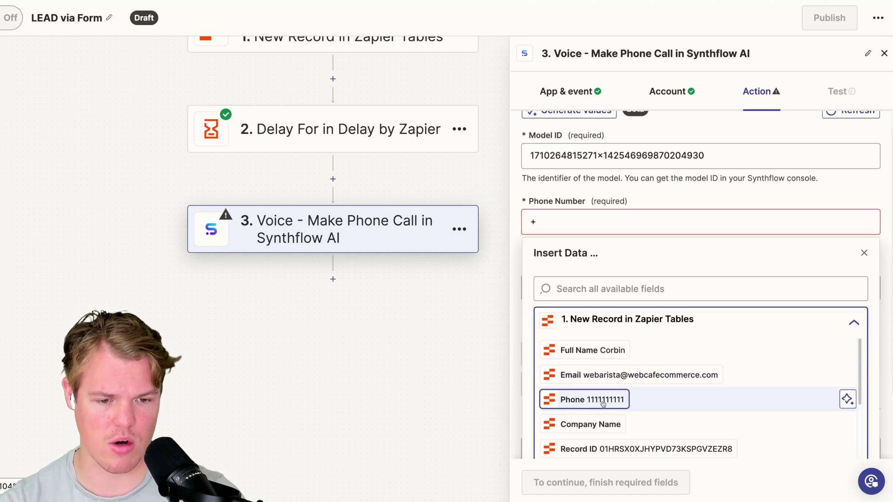
{"action": "left_click", "coordinate": [603, 400]}
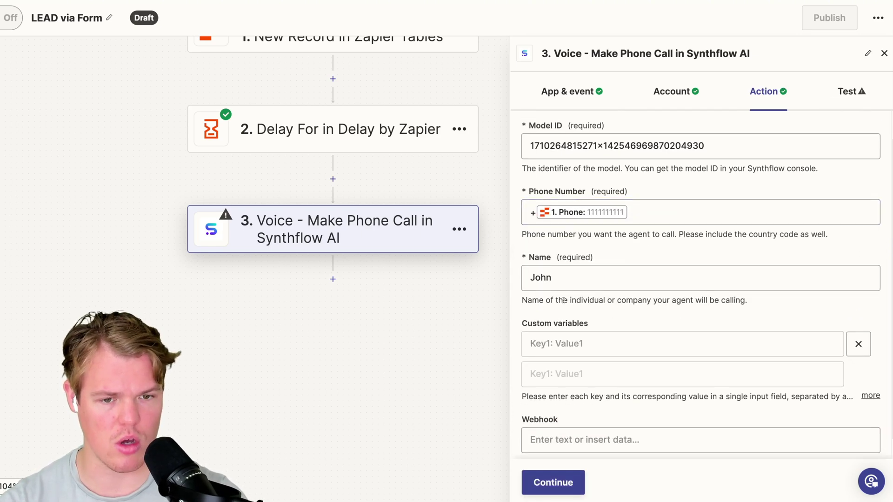
Replace the sample Name value with the Full Name field from the New Record in Zapier Tables step.
{"action": "double_click", "coordinate": [572, 277]}
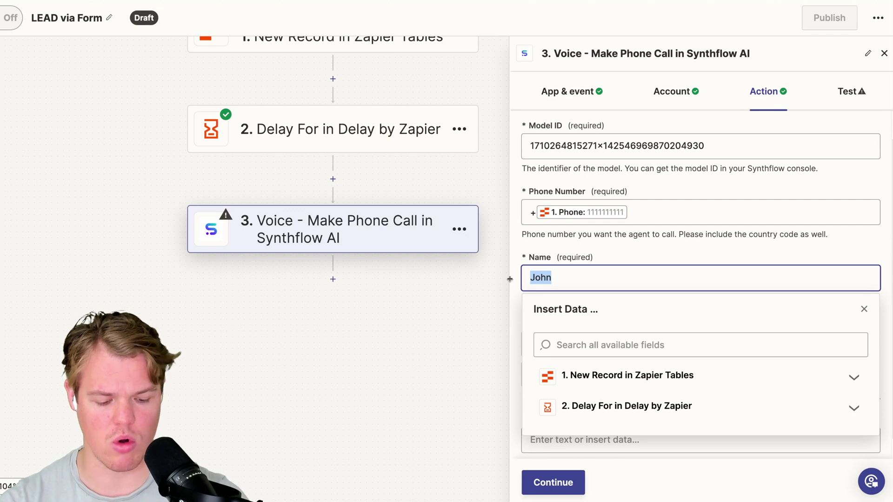
{"action": "key", "text": "BackSpace"}
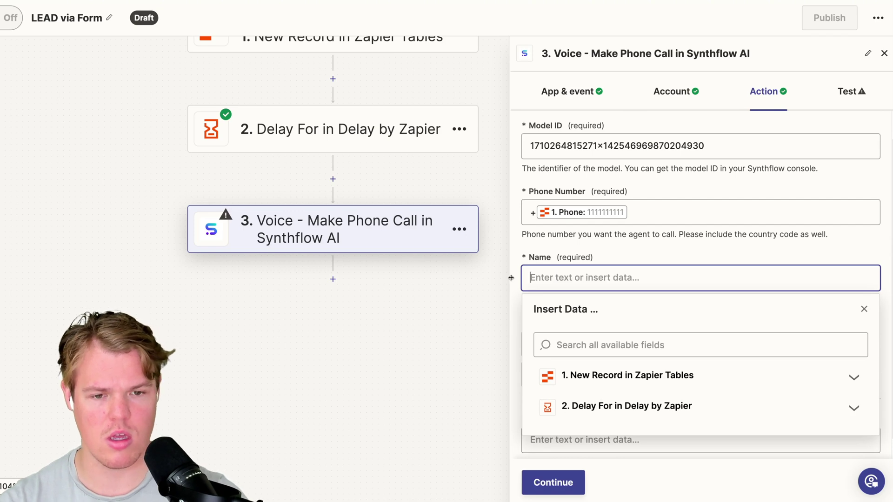
{"action": "left_click", "coordinate": [656, 383]}
{"action": "left_click", "coordinate": [614, 406]}
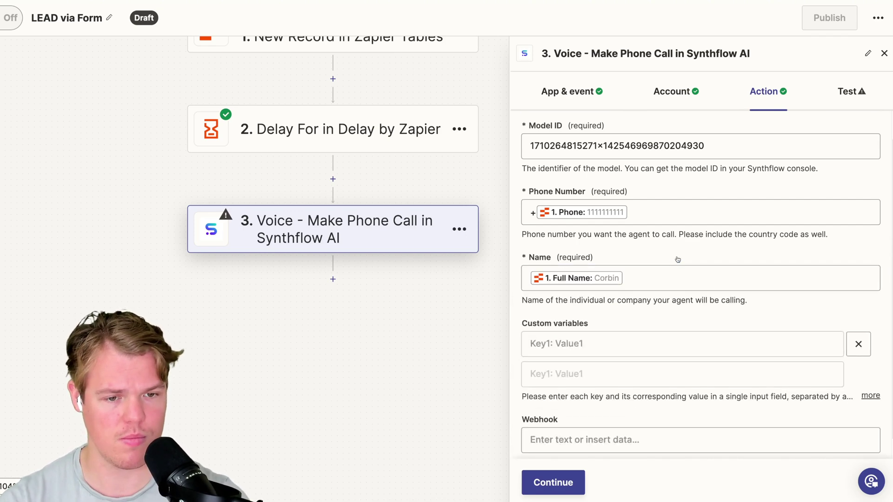
Examine the Custom variables and Webhook fields, including the full description of the webhook.
{"action": "scroll", "coordinate": [677, 259], "scroll_direction": "down", "scroll_amount": 1}
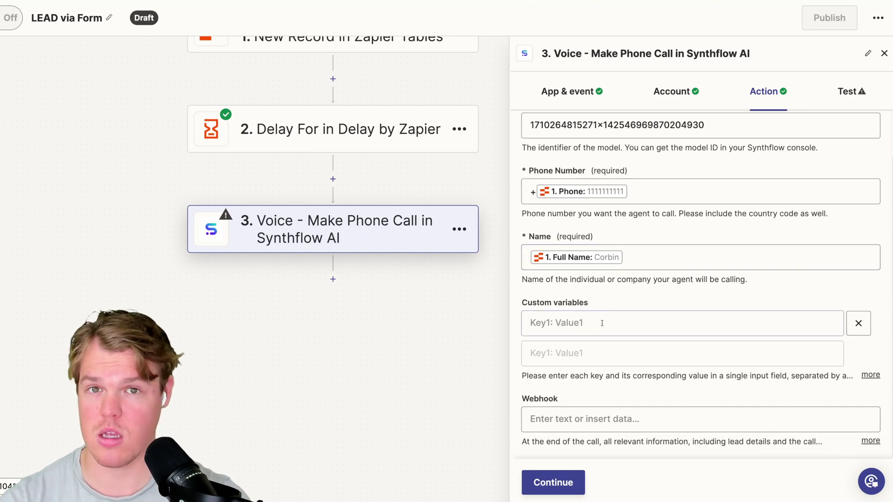
{"action": "key", "text": "Tab"}
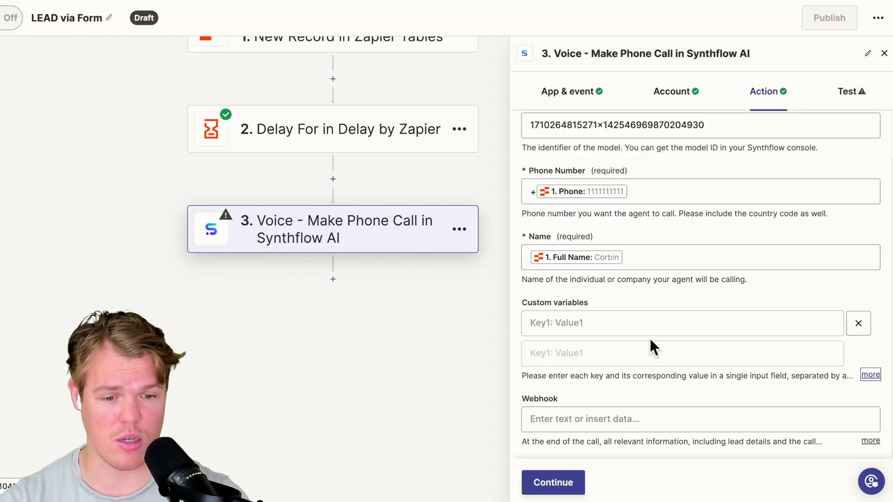
{"action": "key", "text": "Tab"}
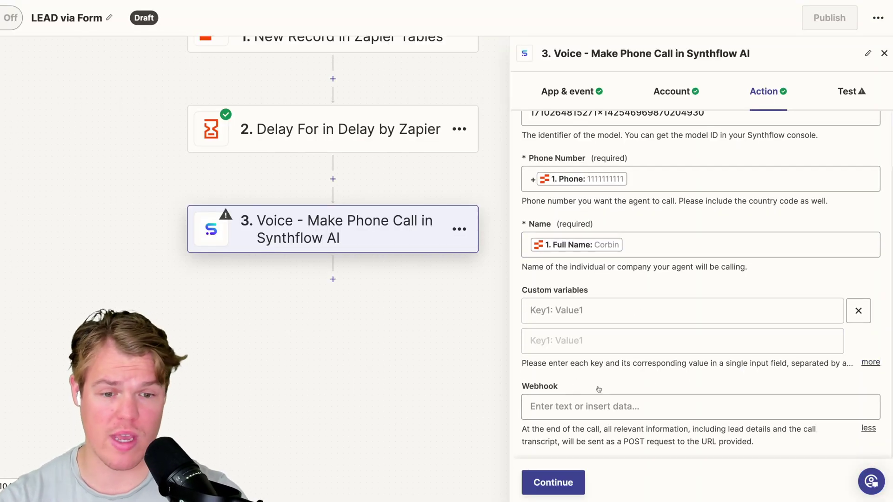
{"action": "left_click", "coordinate": [585, 407]}
{"action": "left_click", "coordinate": [619, 363]}
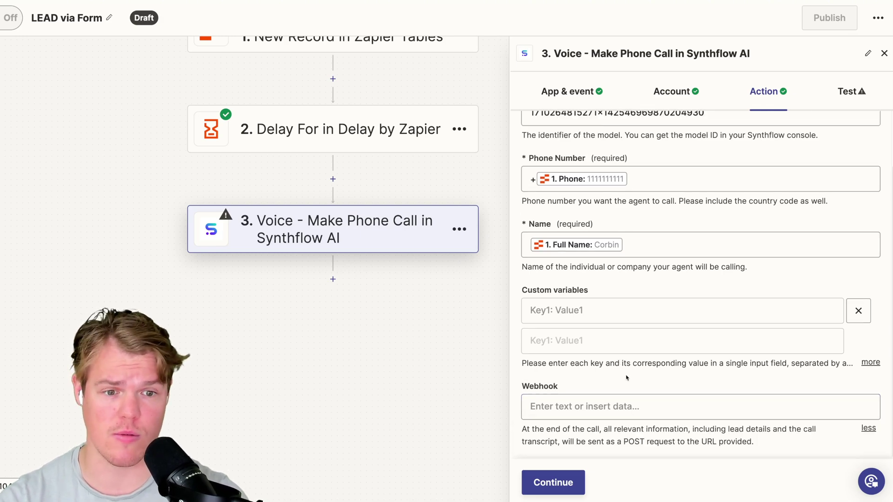
Remove the mapped Phone value from the Phone Number field and test the Voice - Make Phone Call step.
{"action": "left_click", "coordinate": [744, 179]}
{"action": "key", "text": "BackSpace"}
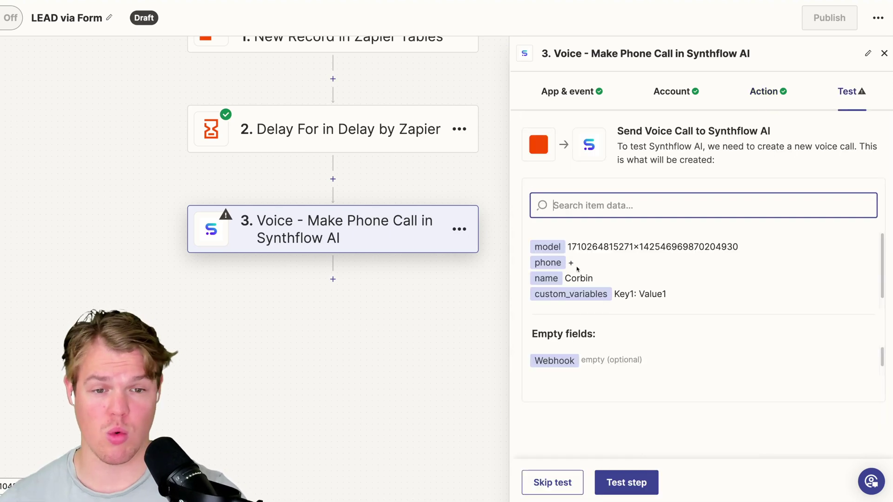
{"action": "left_click", "coordinate": [631, 482]}
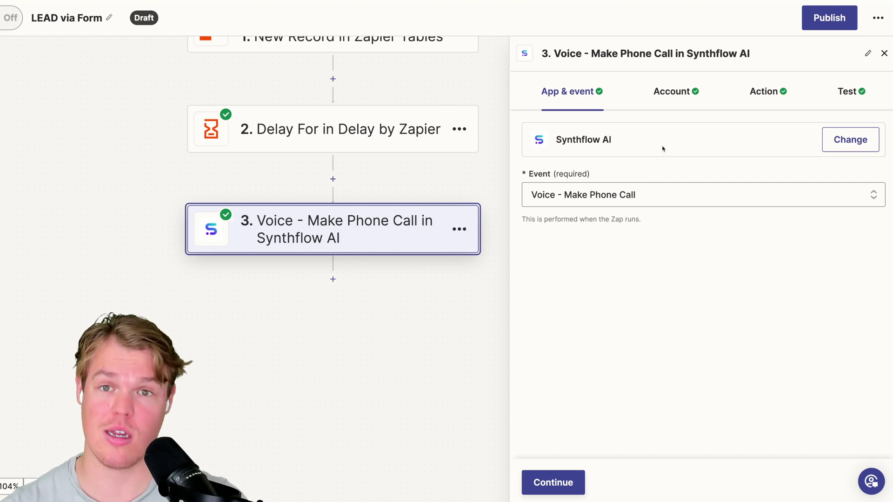
Add a Synthflow AI step after the Make Phone Call step, using the Voice - Get Phone Call event.
{"action": "left_click", "coordinate": [401, 351]}
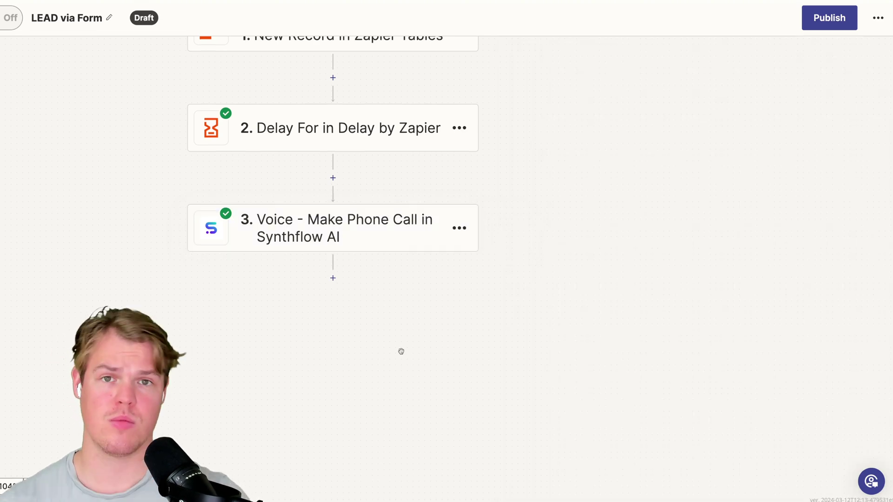
{"action": "left_click", "coordinate": [333, 278]}
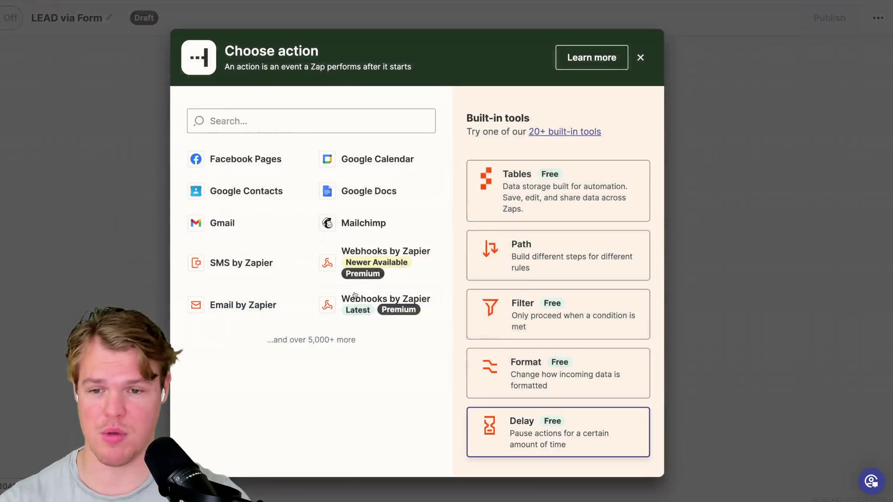
{"action": "left_click", "coordinate": [309, 123]}
{"action": "type", "text": "synthflow"}
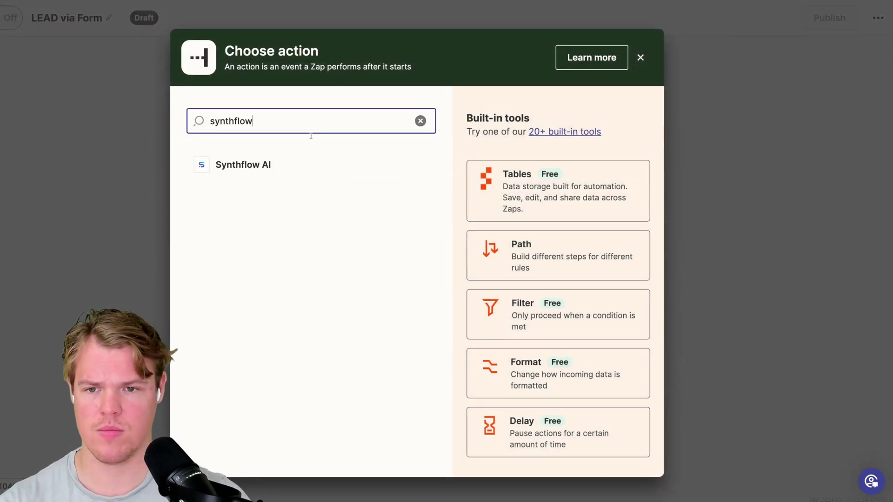
{"action": "left_click", "coordinate": [305, 166]}
{"action": "left_click", "coordinate": [630, 190]}
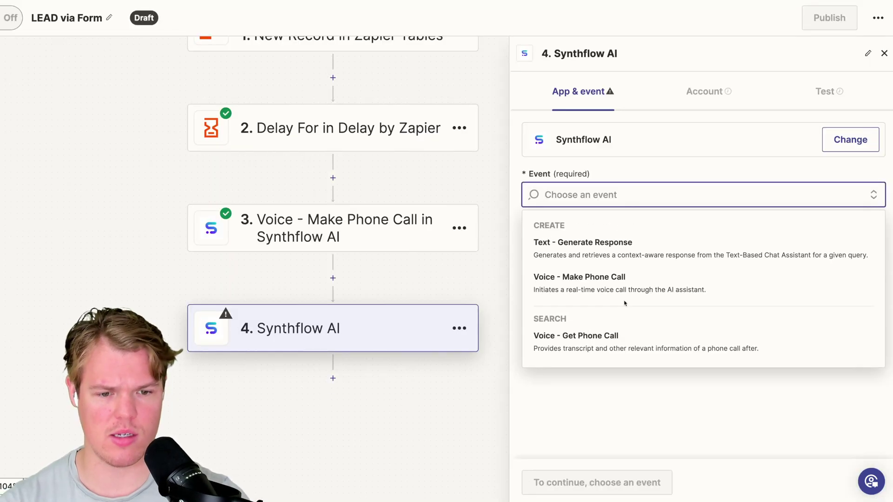
{"action": "left_click", "coordinate": [625, 334]}
{"action": "left_click", "coordinate": [553, 482]}
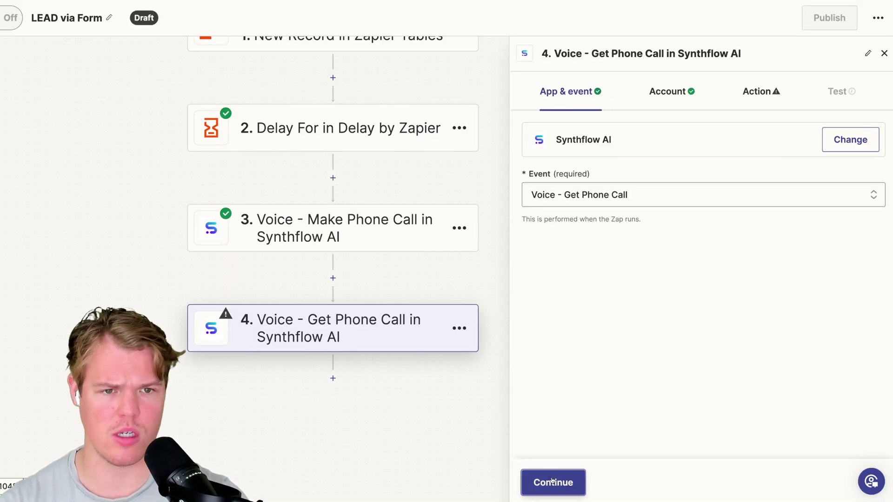
{"action": "left_click", "coordinate": [553, 482]}
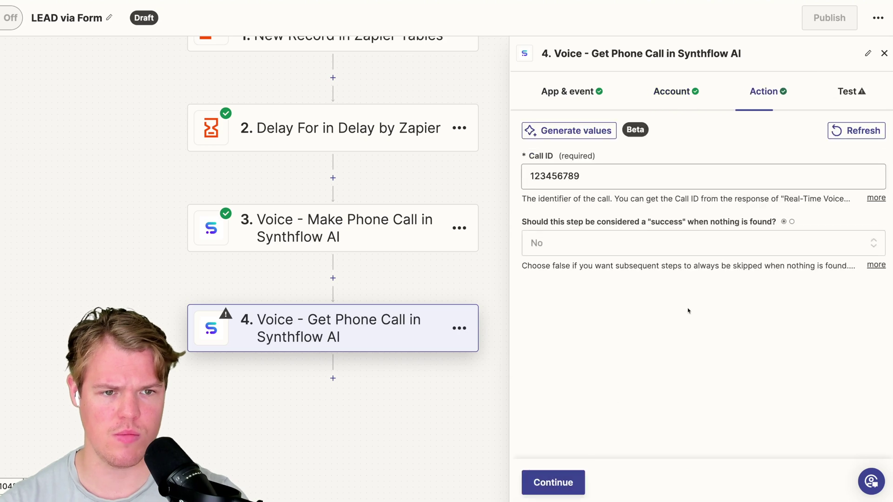
Set the Call ID to the Response Call Id from the Voice - Make Phone Call step.
{"action": "left_click", "coordinate": [588, 177]}
{"action": "key", "text": "BackSpace"}
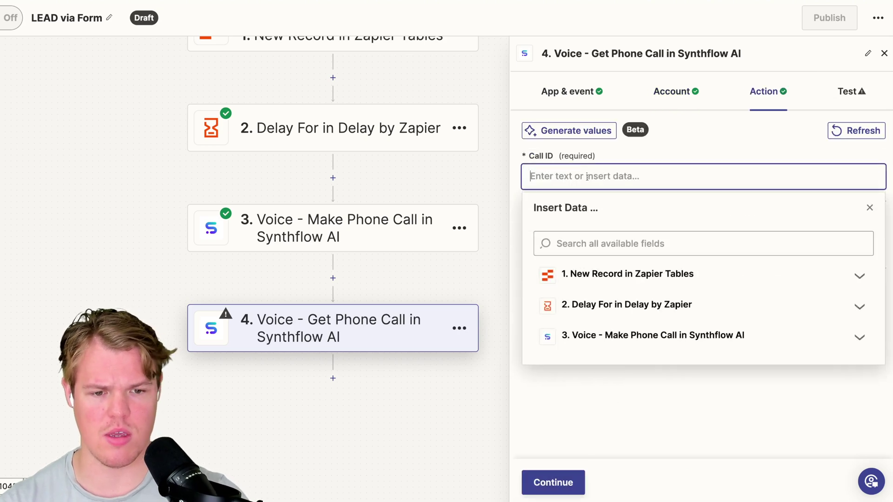
{"action": "left_click", "coordinate": [624, 335]}
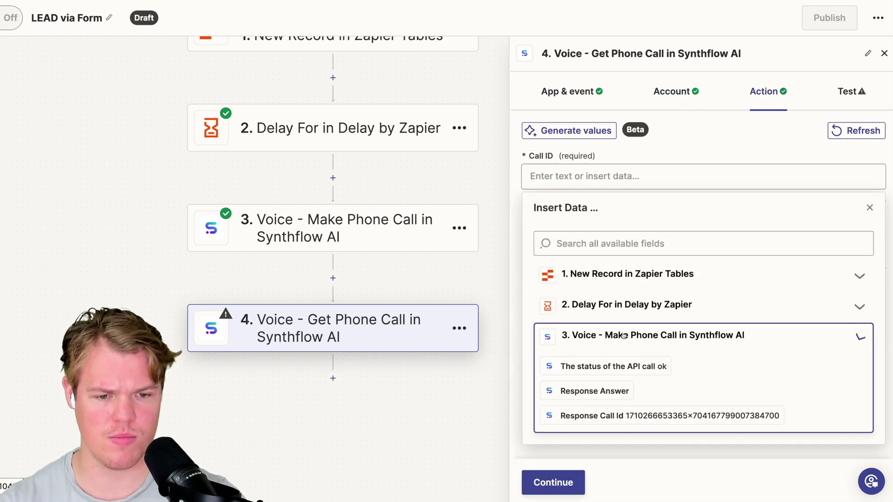
{"action": "left_click", "coordinate": [625, 421]}
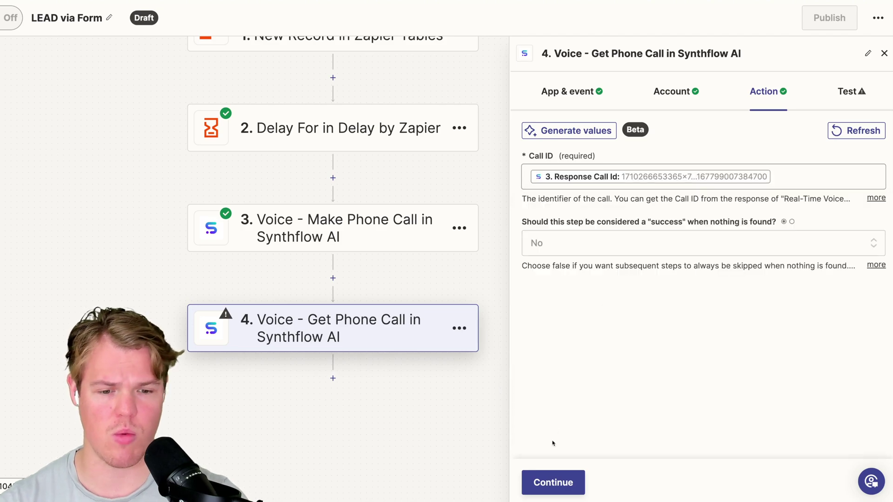
Test the Voice - Get Phone Call step and read through the returned call transcript.
{"action": "left_click", "coordinate": [558, 483]}
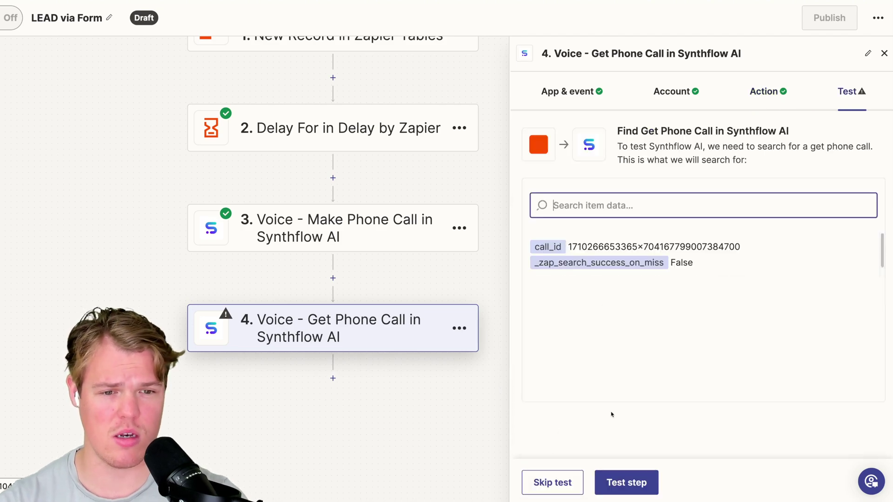
{"action": "left_click", "coordinate": [630, 489]}
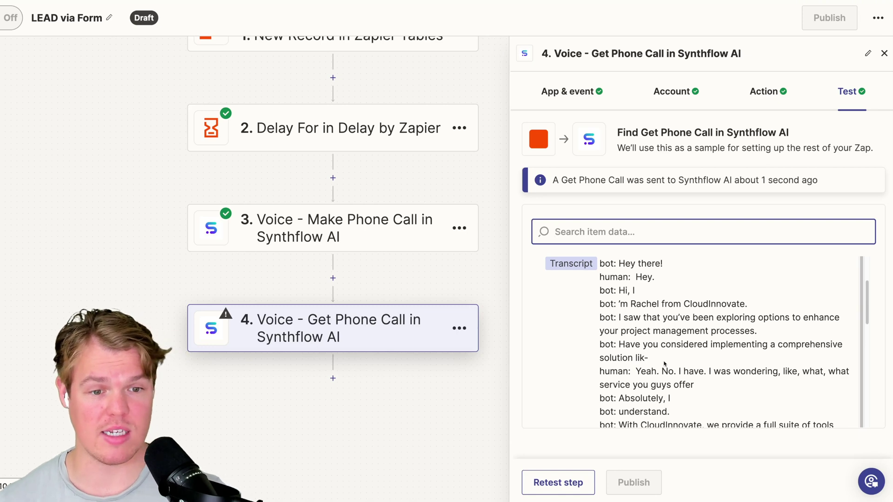
{"action": "scroll", "coordinate": [664, 363], "scroll_direction": "down", "scroll_amount": 5}
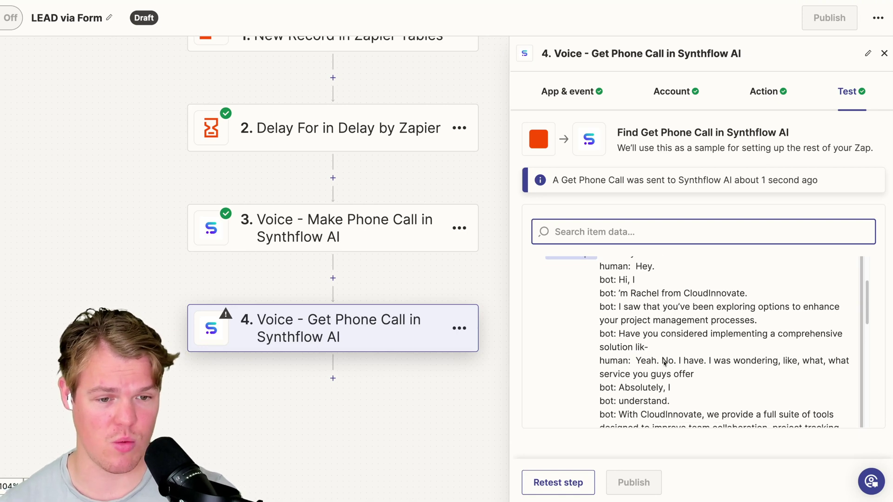
{"action": "scroll", "coordinate": [664, 364], "scroll_direction": "down", "scroll_amount": 15}
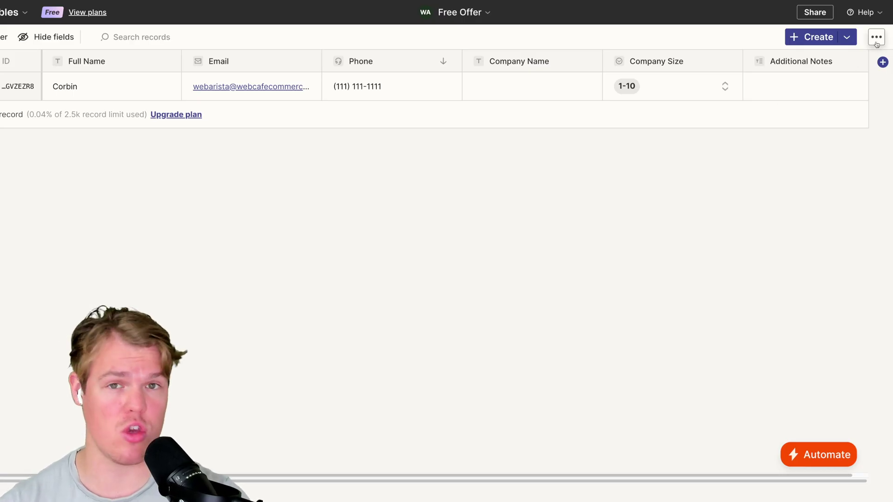
Add a Checkbox field named Interested to the Free Offer table and try ticking and unticking it on the existing record.
{"action": "left_click", "coordinate": [882, 62]}
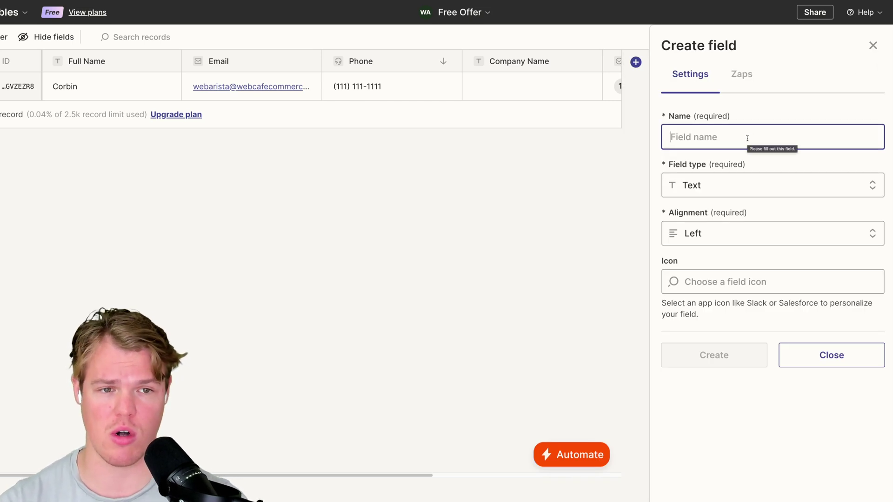
{"action": "type", "text": "In"}
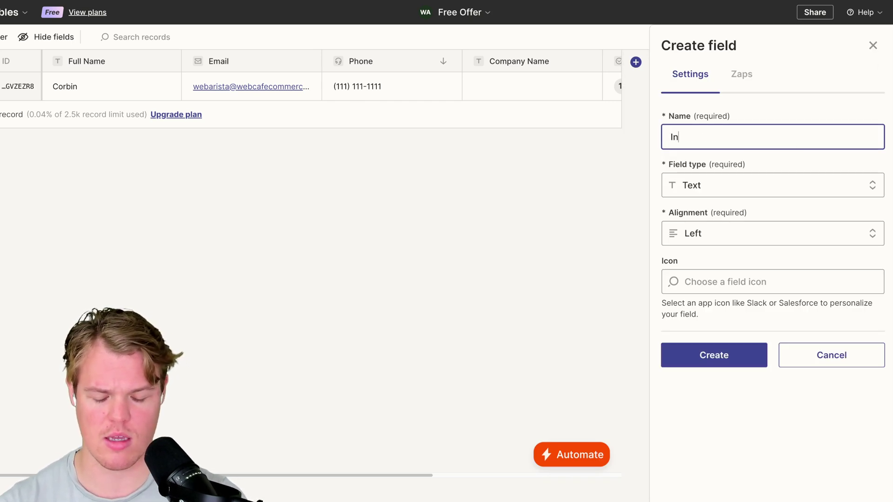
{"action": "type", "text": "terested"}
{"action": "left_click", "coordinate": [762, 195]}
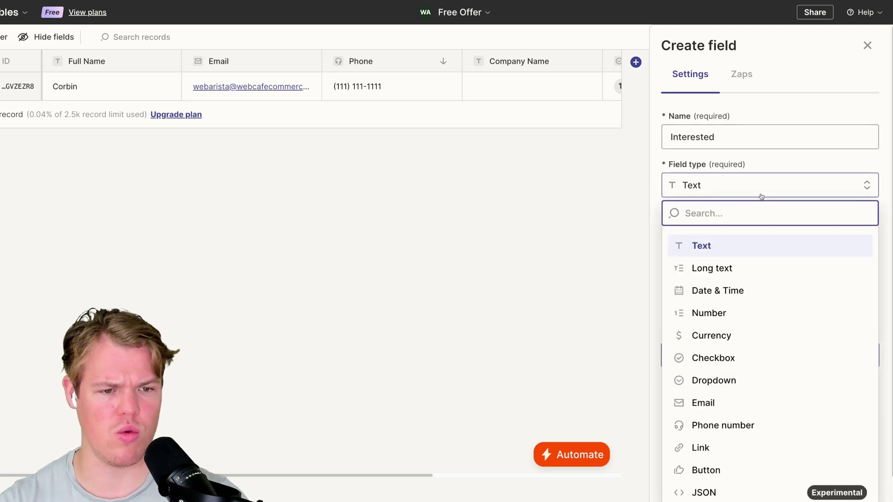
{"action": "scroll", "coordinate": [722, 316], "scroll_direction": "down", "scroll_amount": 1}
{"action": "left_click", "coordinate": [720, 333]}
{"action": "left_click", "coordinate": [734, 233]}
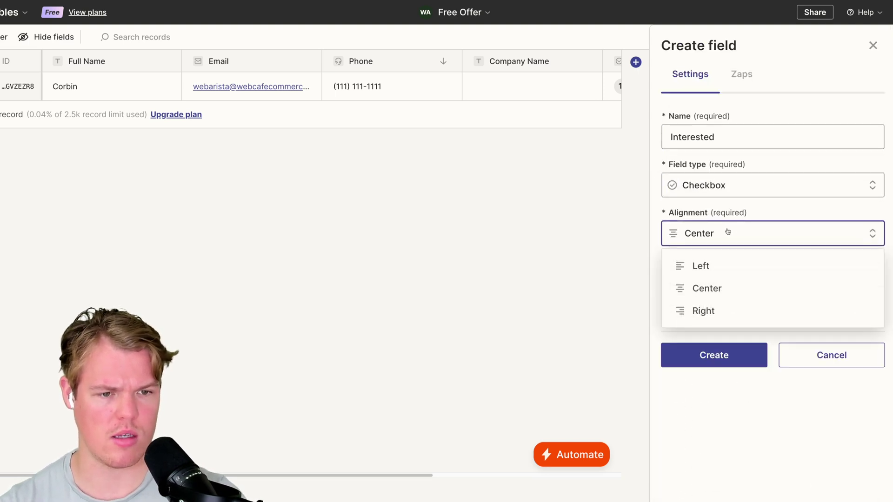
{"action": "left_click", "coordinate": [731, 356]}
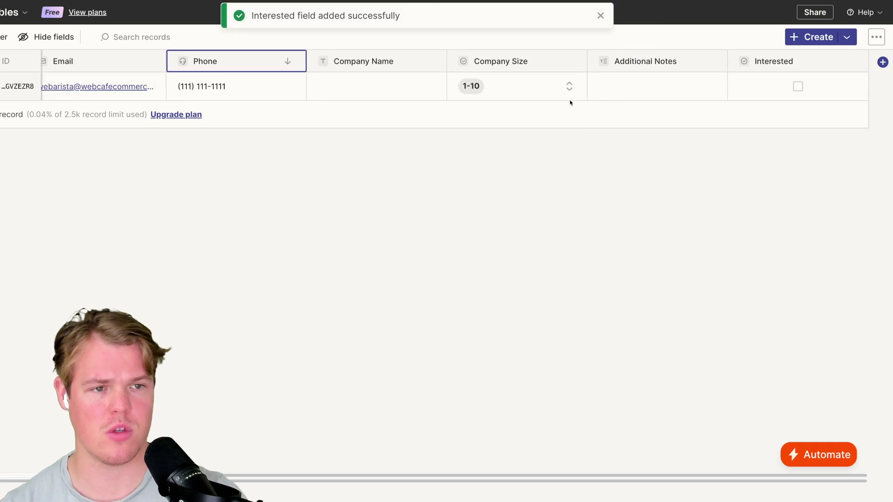
{"action": "left_click", "coordinate": [797, 87]}
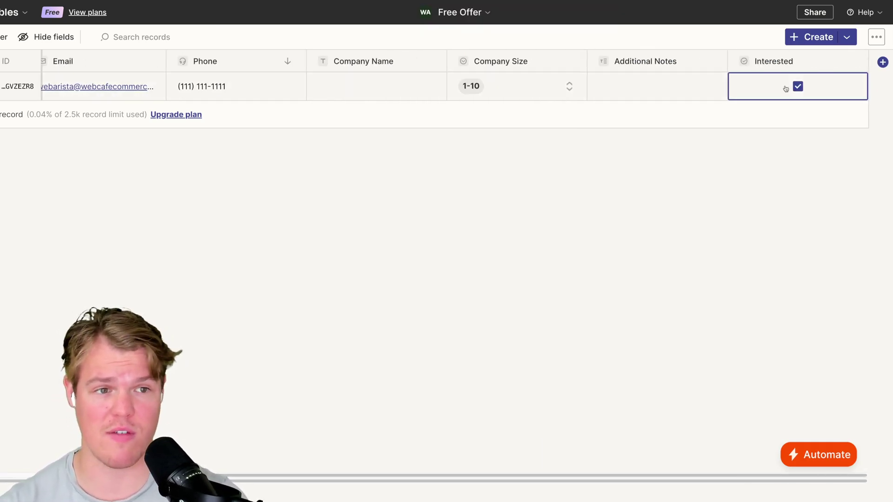
{"action": "left_click", "coordinate": [798, 87]}
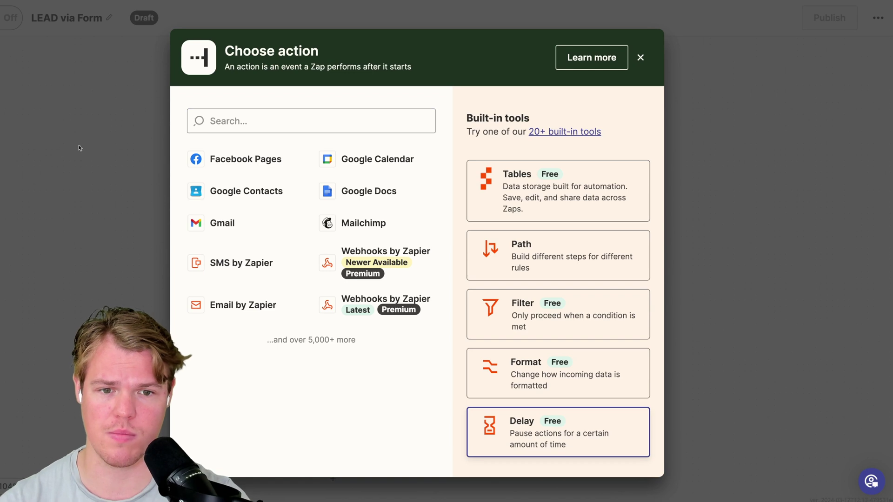
Search for chatgpt as the app for the new action step and set its event to Conversation.
{"action": "type", "text": "chatgpt"}
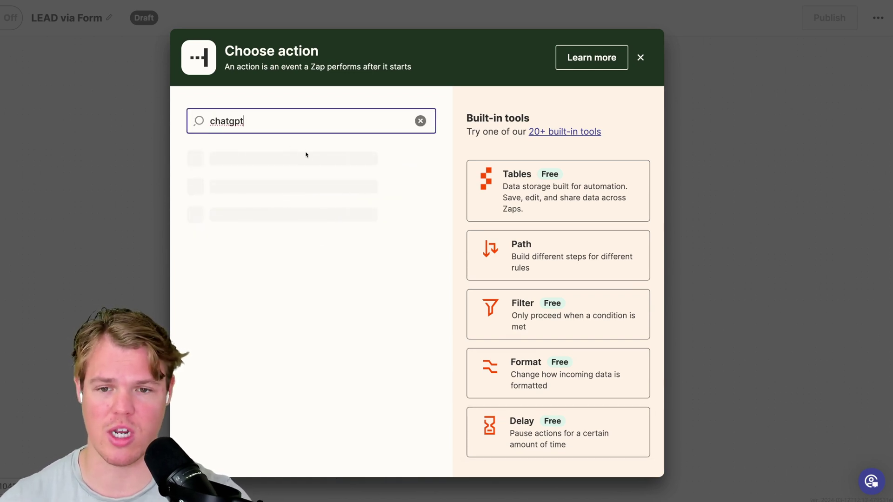
{"action": "left_click", "coordinate": [293, 165]}
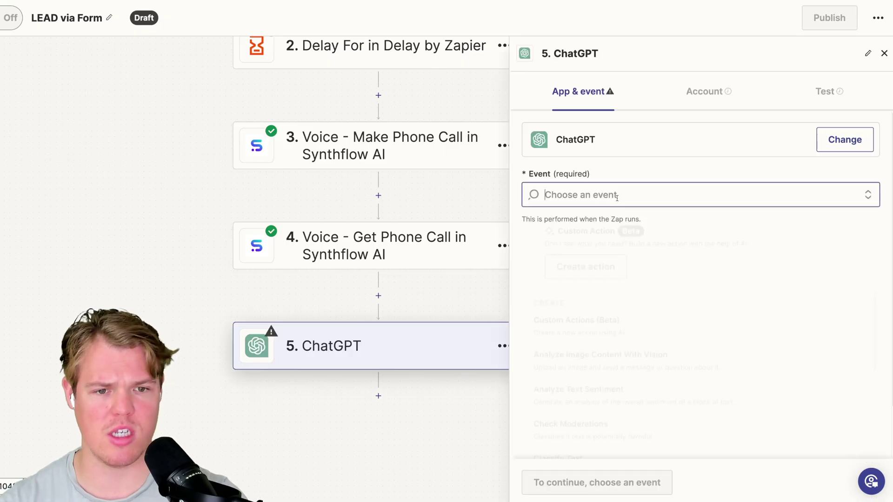
{"action": "scroll", "coordinate": [606, 397], "scroll_direction": "down", "scroll_amount": 1}
{"action": "left_click", "coordinate": [584, 380]}
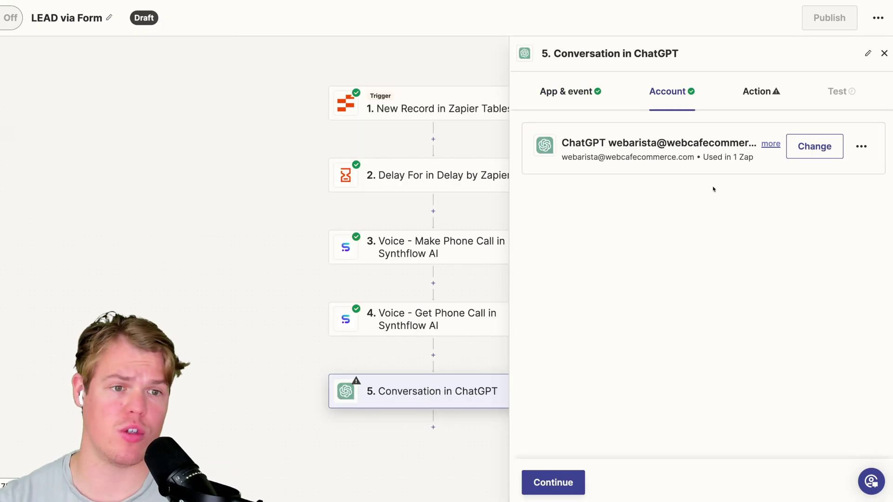
Start the ChatGPT step's User Message with "We received a phone transcript for our business.".
{"action": "left_click", "coordinate": [756, 95]}
{"action": "left_click_drag", "start_coordinate": [508, 199], "coordinate": [378, 199]}
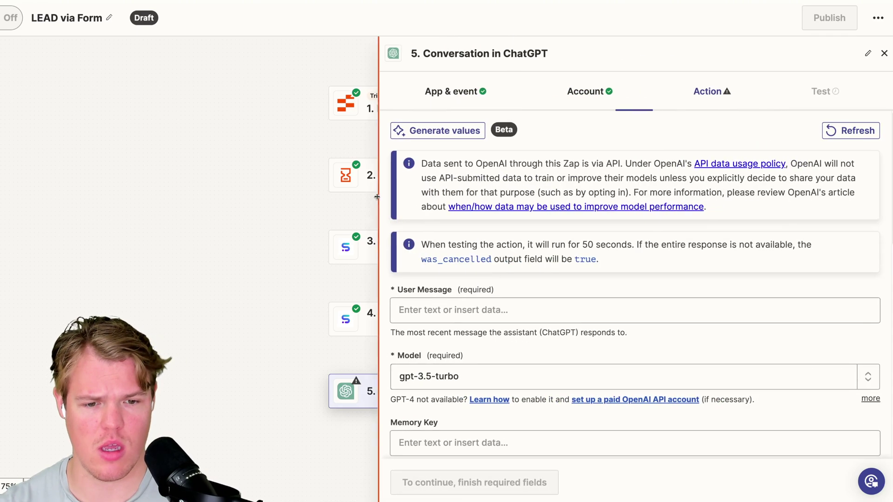
{"action": "scroll", "coordinate": [501, 200], "scroll_direction": "down", "scroll_amount": 3}
{"action": "left_click", "coordinate": [449, 176]}
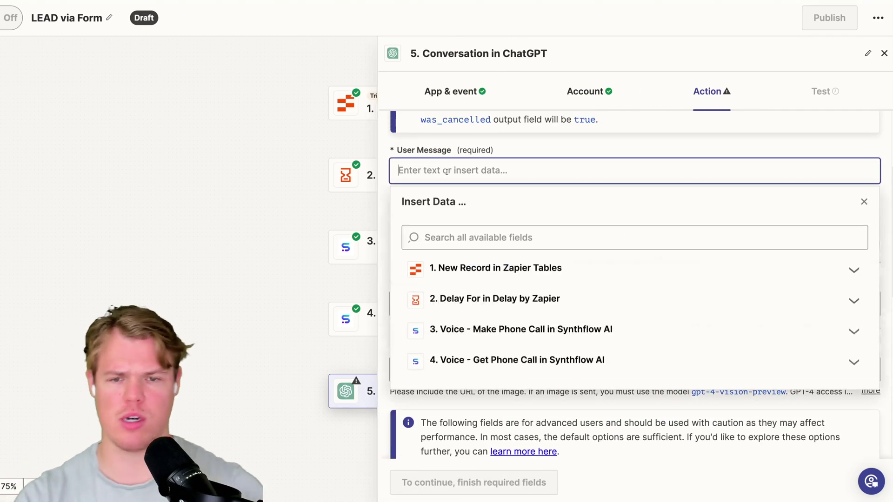
{"action": "type", "text": "We received a phone transcript for out business"}
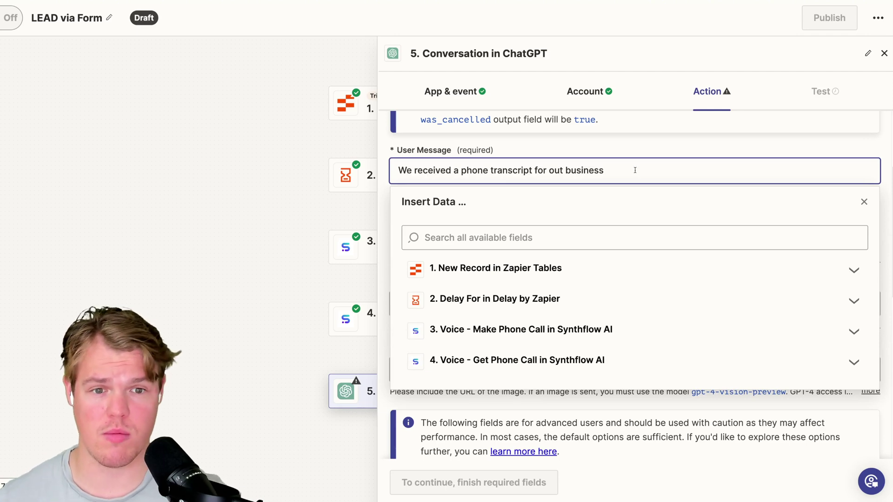
{"action": "left_click", "coordinate": [563, 170]}
{"action": "key", "text": "BackSpace"}
{"action": "type", "text": "r"}
{"action": "key", "text": "End"}
{"action": "type", "text": "."}
{"action": "key", "text": "Return"}
{"action": "key", "text": "Return"}
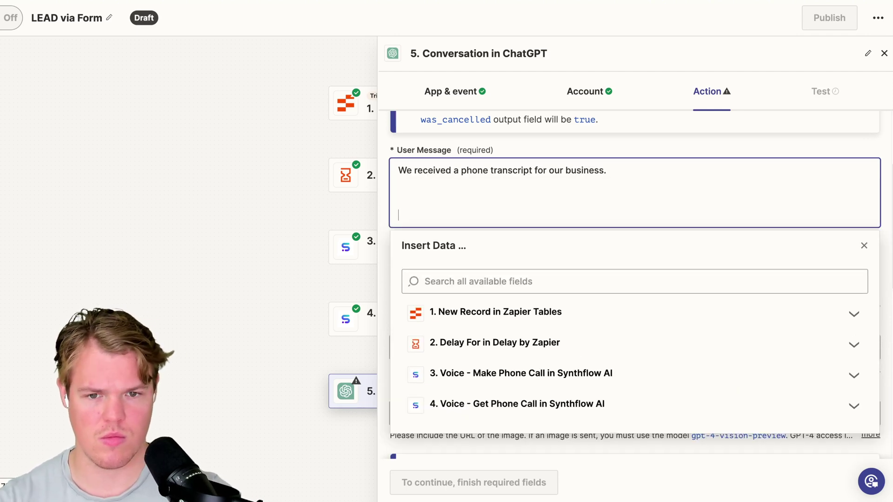
Add a "Transcript: ()" line to the User Message, with the Transcript from the Voice - Get Phone Call step inside the parentheses.
{"action": "key", "text": "BackSpace"}
{"action": "type", "text": "Transcript: ()"}
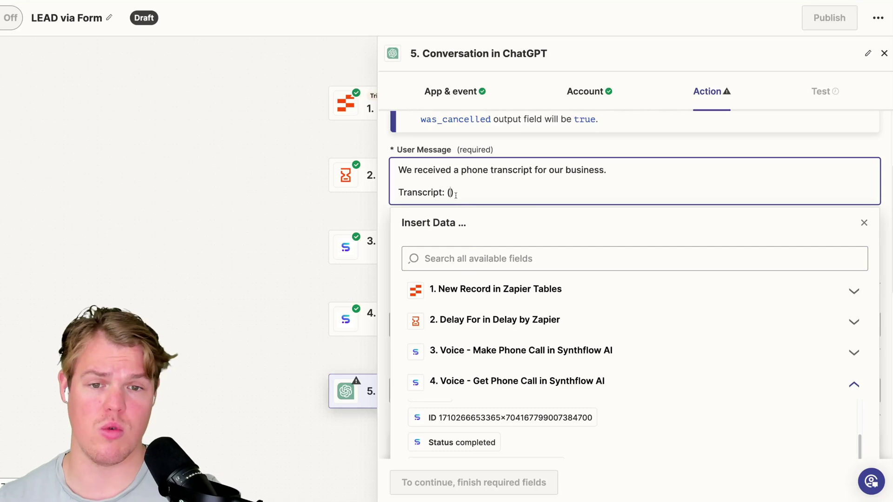
{"action": "scroll", "coordinate": [513, 383], "scroll_direction": "down", "scroll_amount": 1}
{"action": "left_click", "coordinate": [511, 374]}
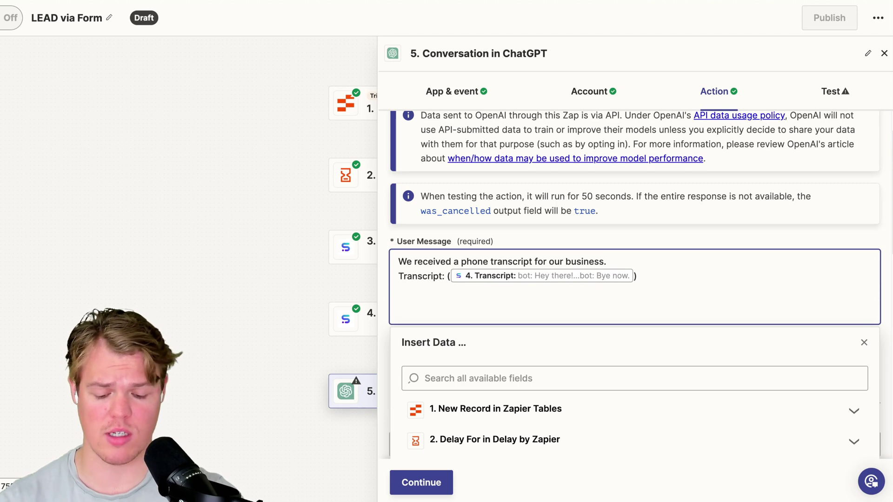
End the User Message with the instruction: Generate a "Yes" if they are interested and a "No" if they are not.
{"action": "type", "text": "Generate a"}
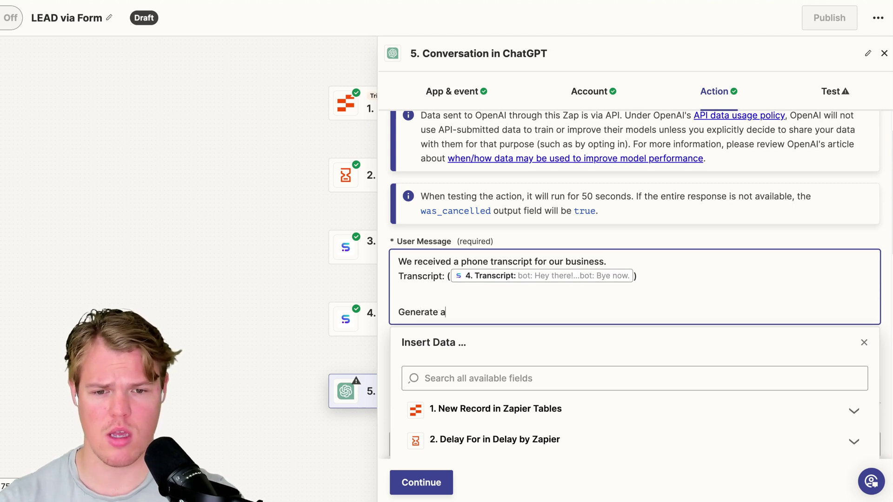
{"action": "type", "text": " \"Yes"}
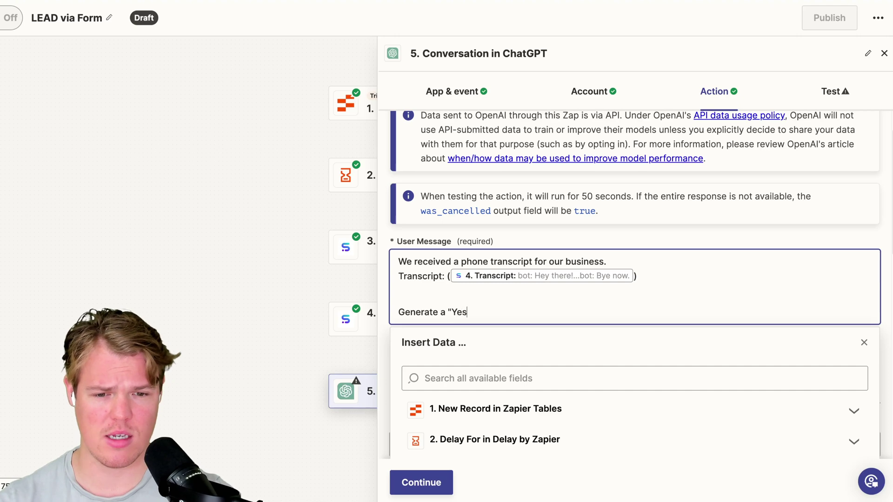
{"action": "type", "text": "\" if they a"}
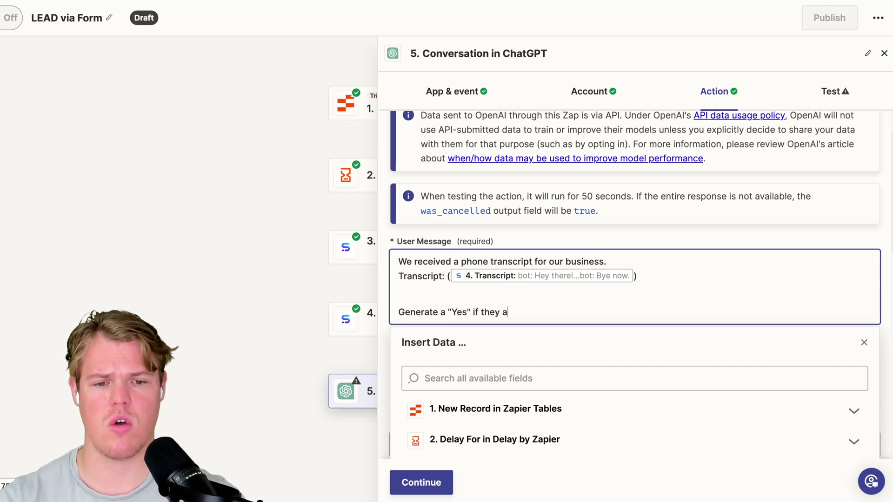
{"action": "type", "text": "re interested and a "}
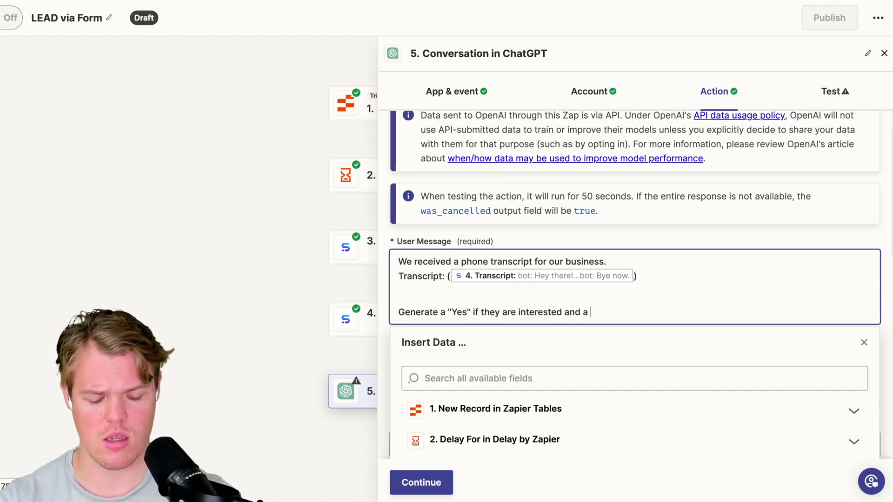
{"action": "type", "text": "\"No\" otherwis"}
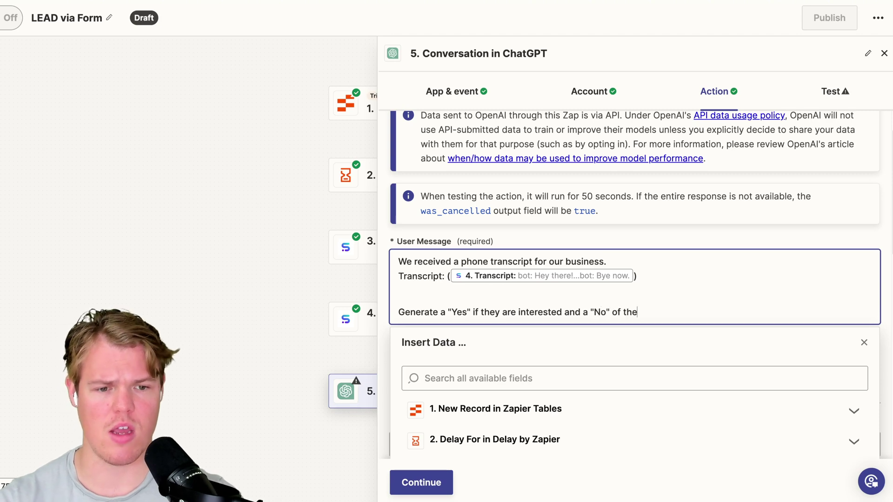
{"action": "key", "text": "BackSpace"}
{"action": "key", "text": "BackSpace"}
{"action": "key", "text": "BackSpace"}
{"action": "key", "text": "BackSpace"}
{"action": "key", "text": "BackSpace"}
{"action": "key", "text": "BackSpace"}
{"action": "key", "text": "BackSpace"}
{"action": "key", "text": "BackSpace"}
{"action": "type", "text": "if they are not"}
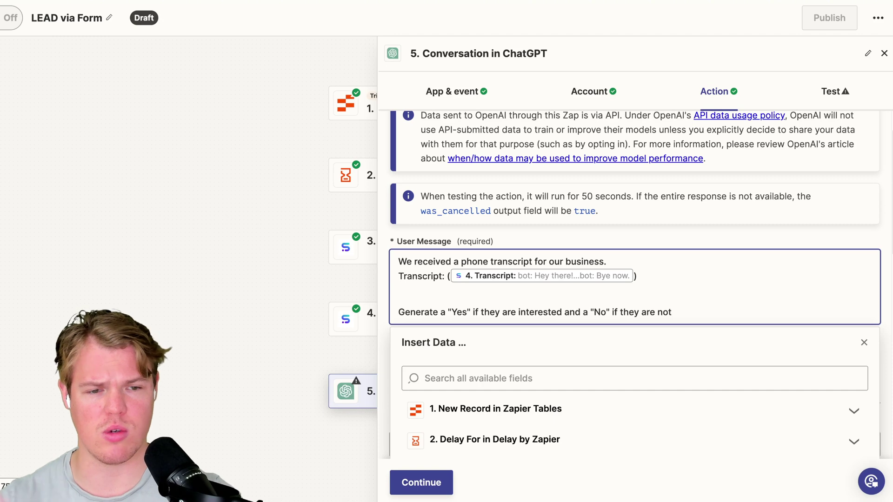
{"action": "left_click", "coordinate": [783, 239]}
Set the ChatGPT step's Model to gpt-4-turbo-preview.
{"action": "scroll", "coordinate": [660, 246], "scroll_direction": "down", "scroll_amount": 2}
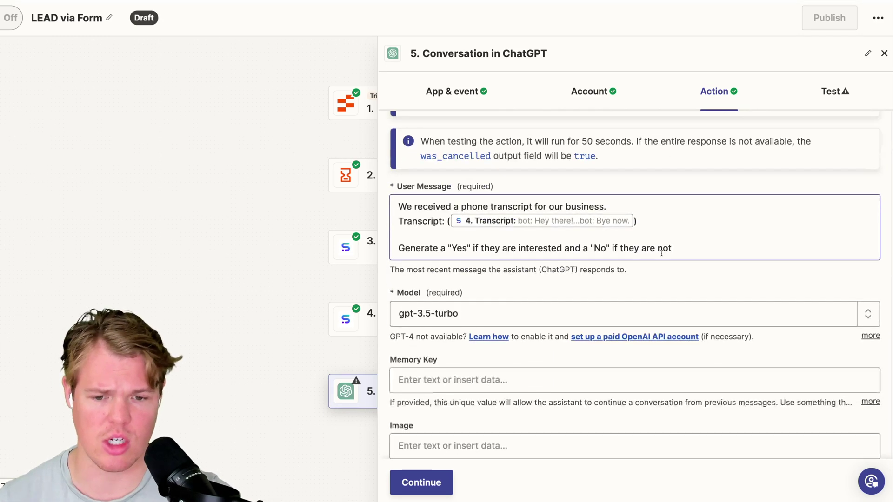
{"action": "left_click", "coordinate": [554, 313]}
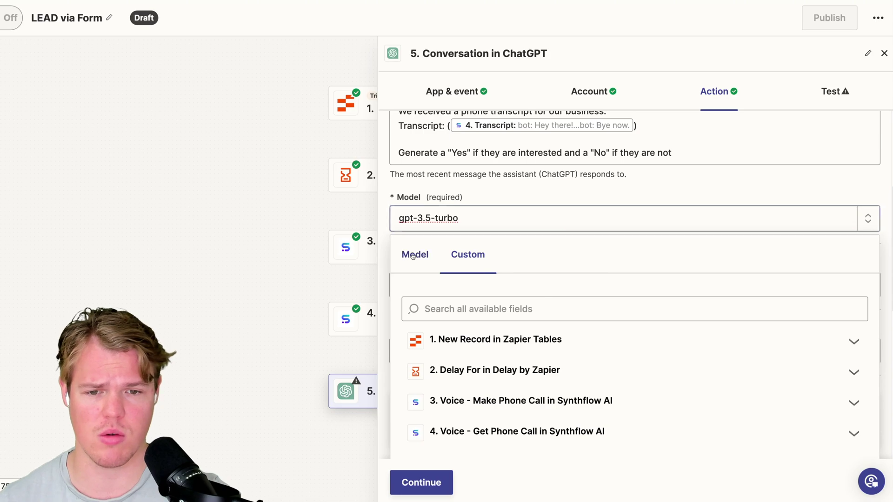
{"action": "left_click", "coordinate": [415, 254]}
{"action": "scroll", "coordinate": [494, 421], "scroll_direction": "down", "scroll_amount": 2}
{"action": "scroll", "coordinate": [494, 421], "scroll_direction": "down", "scroll_amount": 2}
{"action": "left_click", "coordinate": [494, 421]}
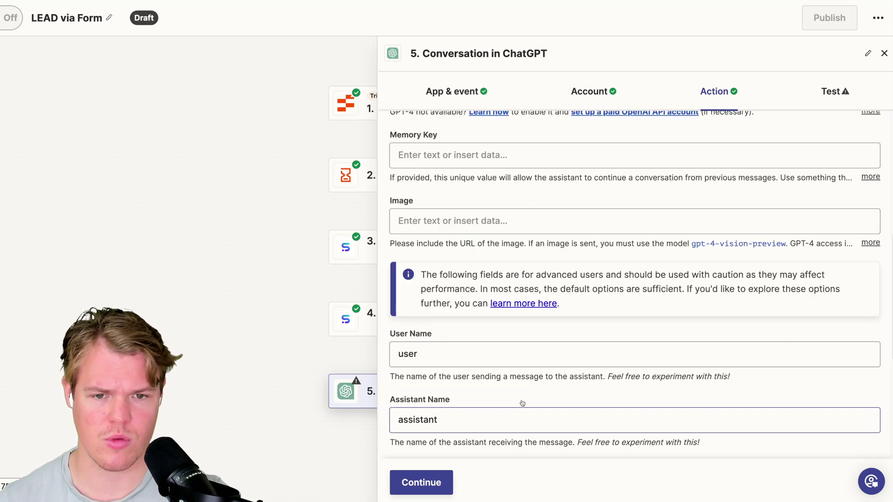
Set the ChatGPT step's Memory Key to "phone" and leave the remaining advanced fields at their defaults.
{"action": "scroll", "coordinate": [578, 205], "scroll_direction": "up", "scroll_amount": 2}
{"action": "left_click", "coordinate": [494, 246]}
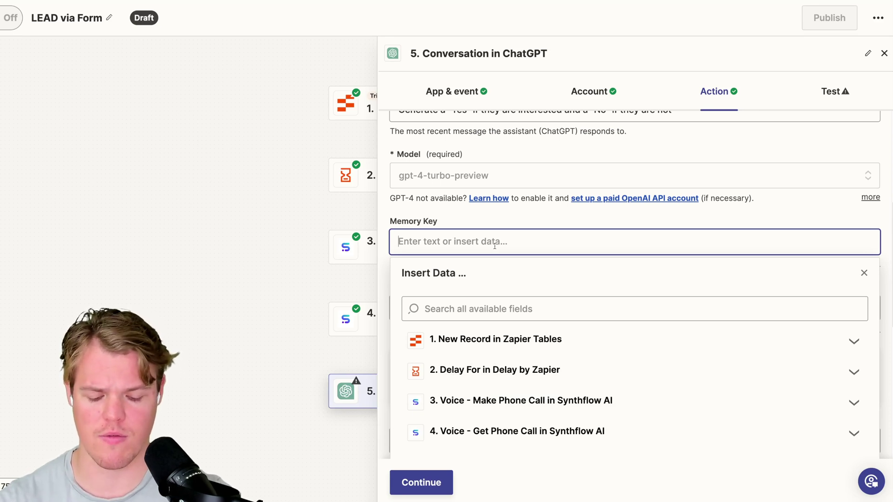
{"action": "type", "text": "phone"}
{"action": "scroll", "coordinate": [566, 247], "scroll_direction": "down", "scroll_amount": 3}
{"action": "scroll", "coordinate": [528, 246], "scroll_direction": "down", "scroll_amount": 5}
Test the Conversation in ChatGPT step and find the assistant's answer in the returned history message.
{"action": "left_click", "coordinate": [420, 482]}
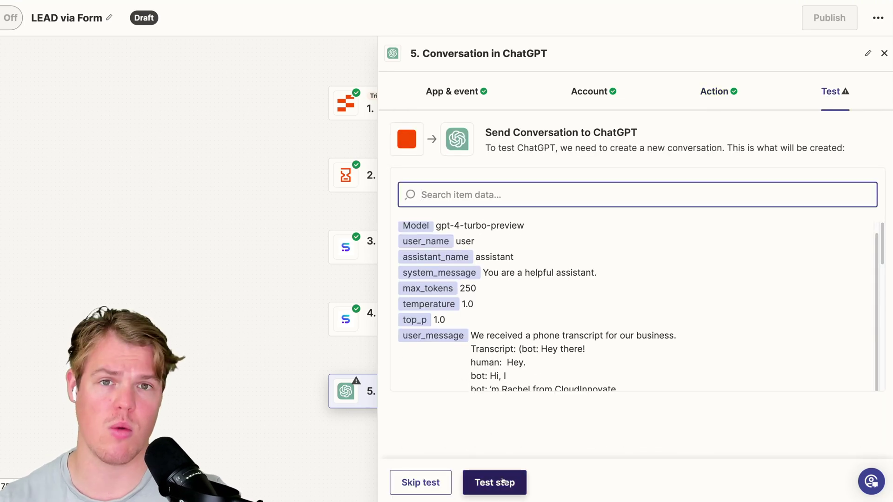
{"action": "left_click", "coordinate": [502, 483]}
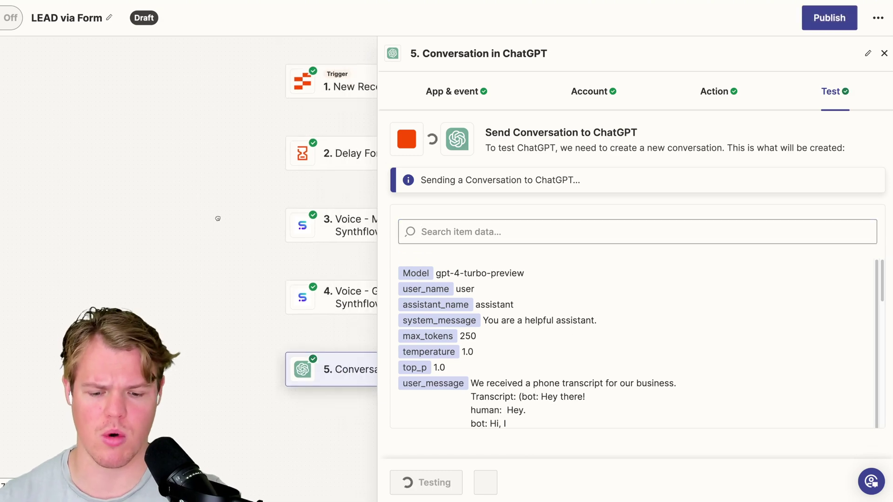
{"action": "scroll", "coordinate": [535, 367], "scroll_direction": "down", "scroll_amount": 5}
{"action": "double_click", "coordinate": [529, 355]}
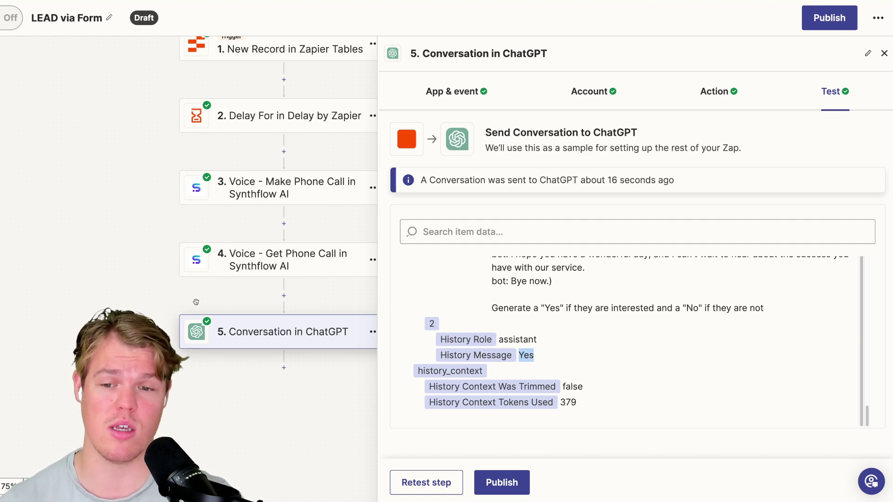
Add a Paths step after the Conversation in ChatGPT step and rename Path A to YES.
{"action": "scroll", "coordinate": [140, 251], "scroll_direction": "down", "scroll_amount": 4}
{"action": "left_click", "coordinate": [235, 285]}
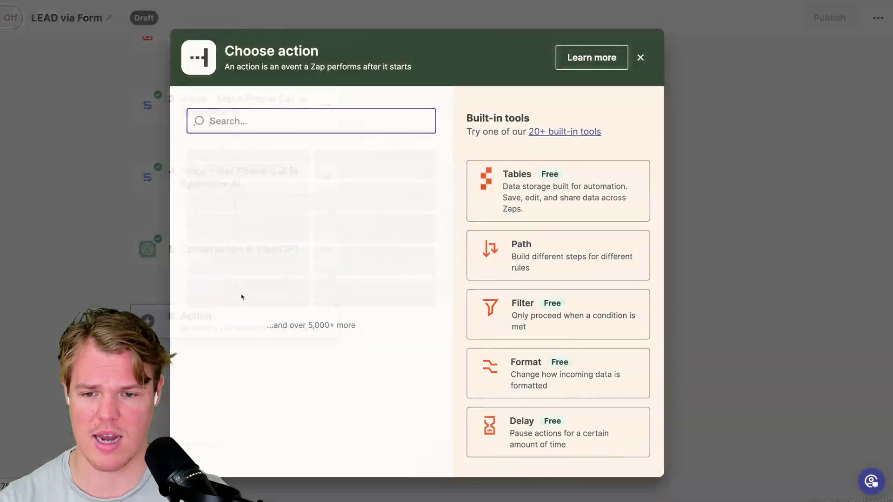
{"action": "type", "text": "path"}
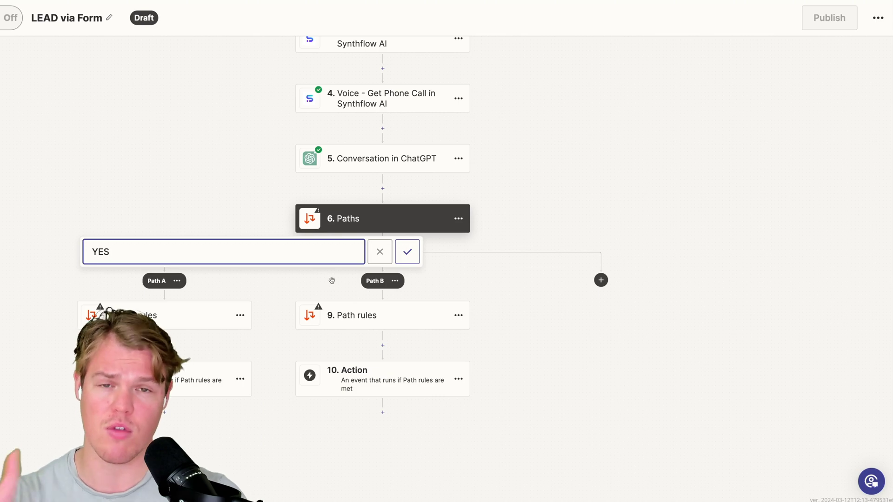
{"action": "left_click", "coordinate": [408, 251]}
Rename Path B to NO.
{"action": "scroll", "coordinate": [392, 261], "scroll_direction": "down", "scroll_amount": 2}
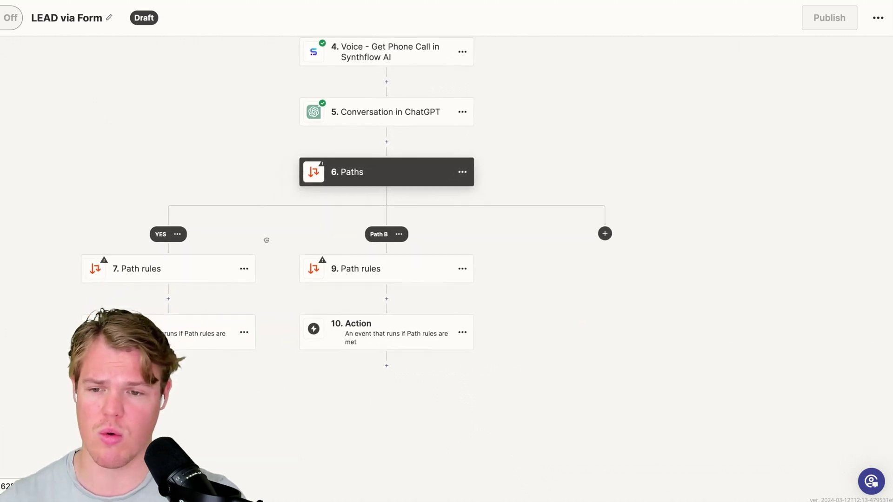
{"action": "left_click", "coordinate": [400, 234]}
{"action": "left_click", "coordinate": [596, 250]}
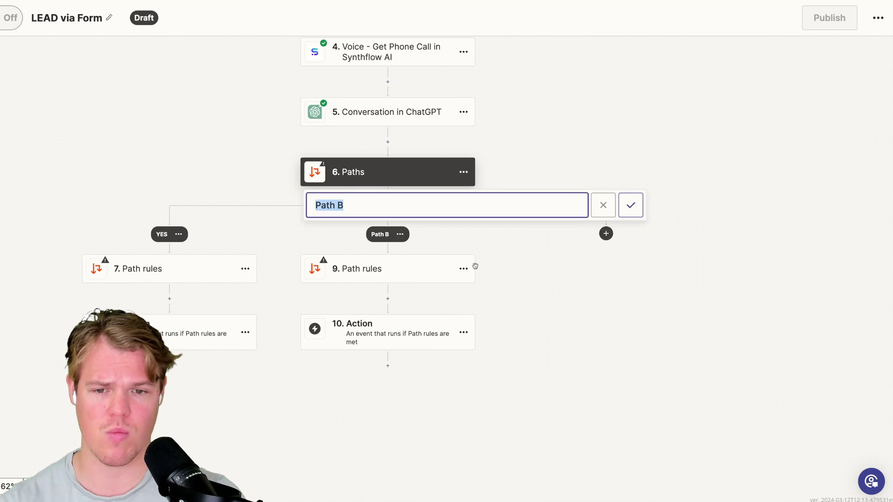
{"action": "type", "text": "NO"}
{"action": "left_click", "coordinate": [631, 205]}
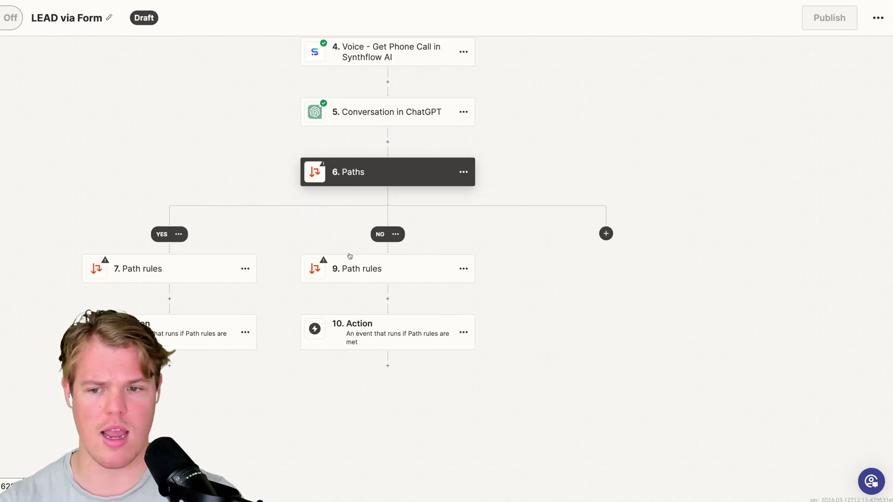
Base the YES path's rule on the Reply field from the Conversation in ChatGPT step.
{"action": "left_click", "coordinate": [157, 259]}
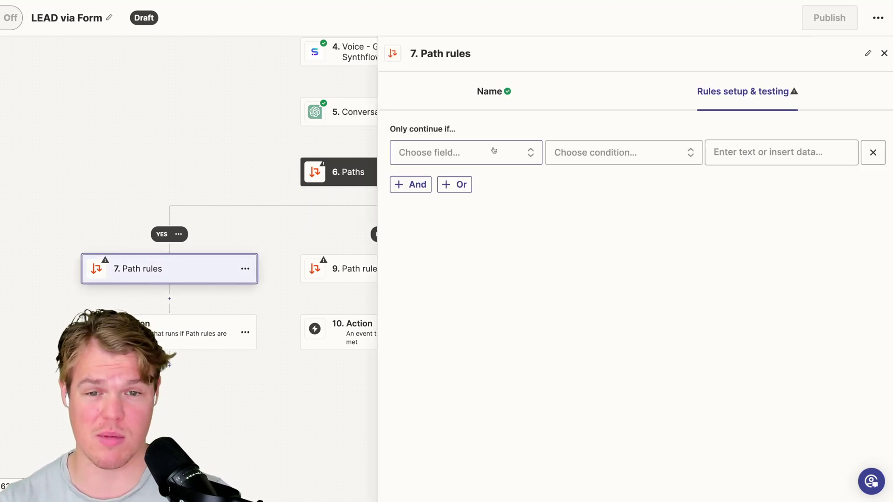
{"action": "left_click", "coordinate": [496, 150]}
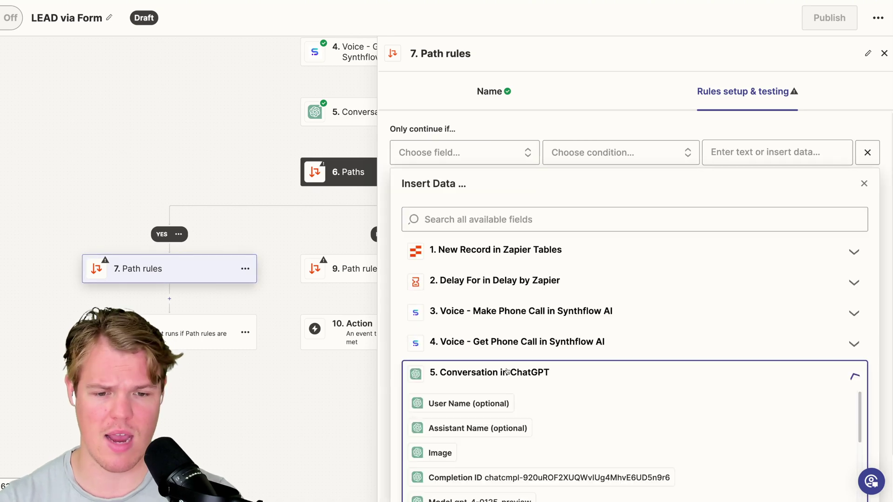
{"action": "scroll", "coordinate": [503, 415], "scroll_direction": "down", "scroll_amount": 5}
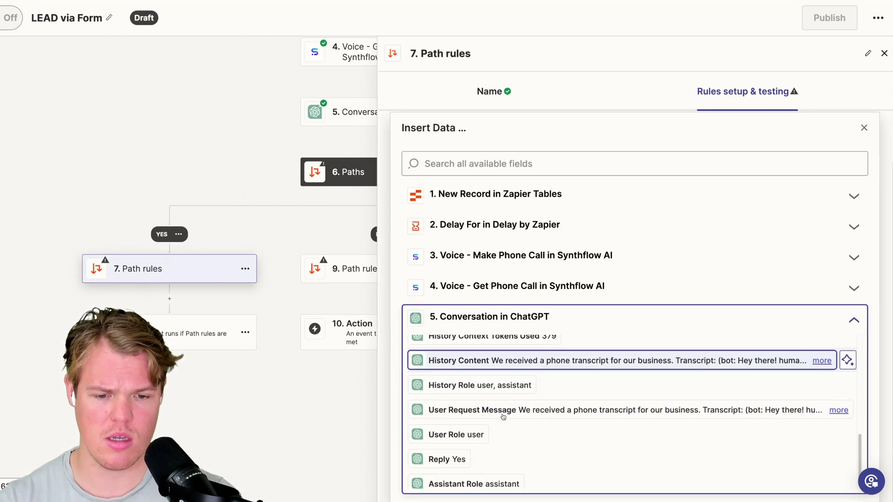
{"action": "left_click", "coordinate": [458, 459]}
Make the YES path continue only if the reply text exactly matches "Yes" and test the rule.
{"action": "left_click", "coordinate": [610, 154]}
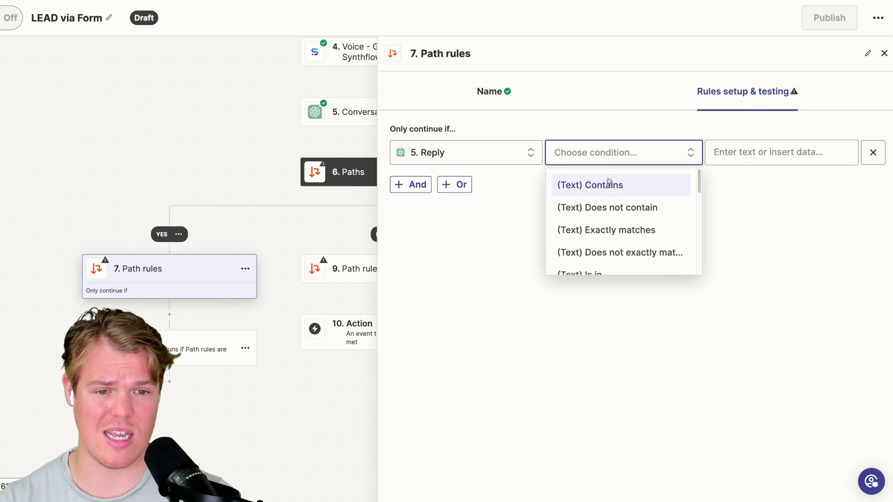
{"action": "left_click", "coordinate": [619, 229]}
{"action": "left_click", "coordinate": [740, 153]}
{"action": "type", "text": "Y"}
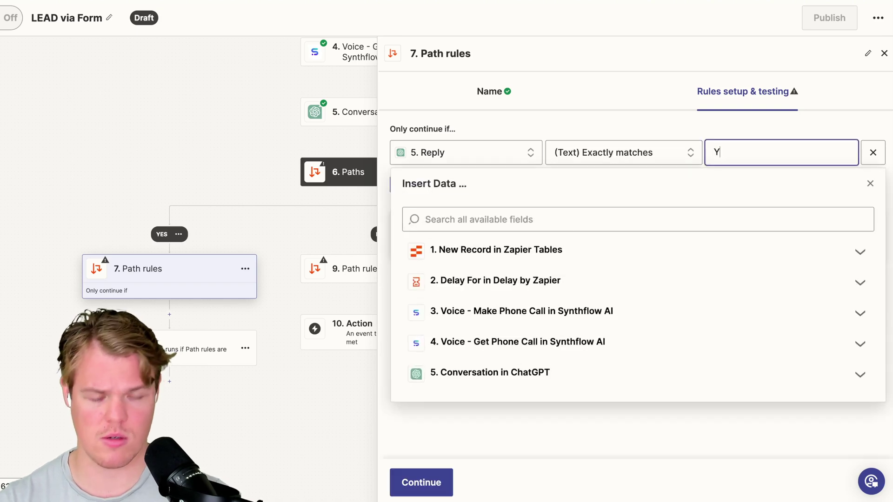
{"action": "left_click", "coordinate": [614, 478]}
{"action": "left_click", "coordinate": [421, 482]}
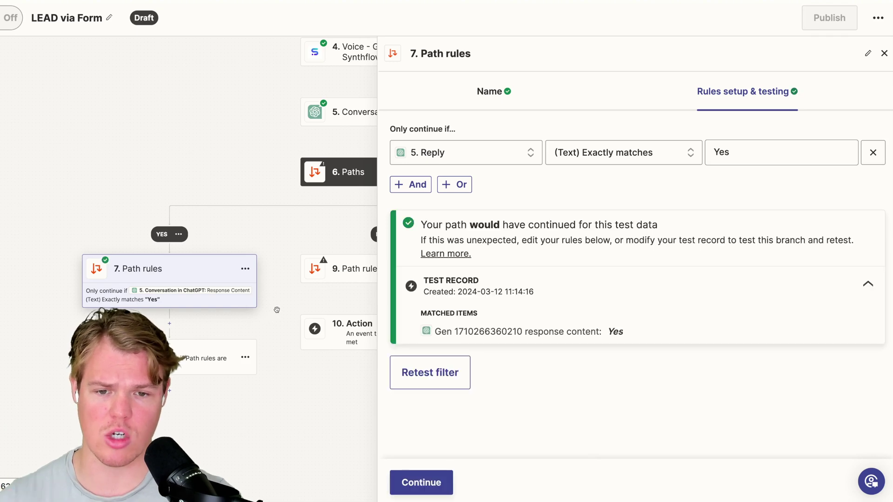
Base the NO path's rule on the Reply field from the Conversation in ChatGPT step.
{"action": "scroll", "coordinate": [214, 326], "scroll_direction": "down", "scroll_amount": 2}
{"action": "left_click_drag", "start_coordinate": [270, 200], "coordinate": [207, 201]}
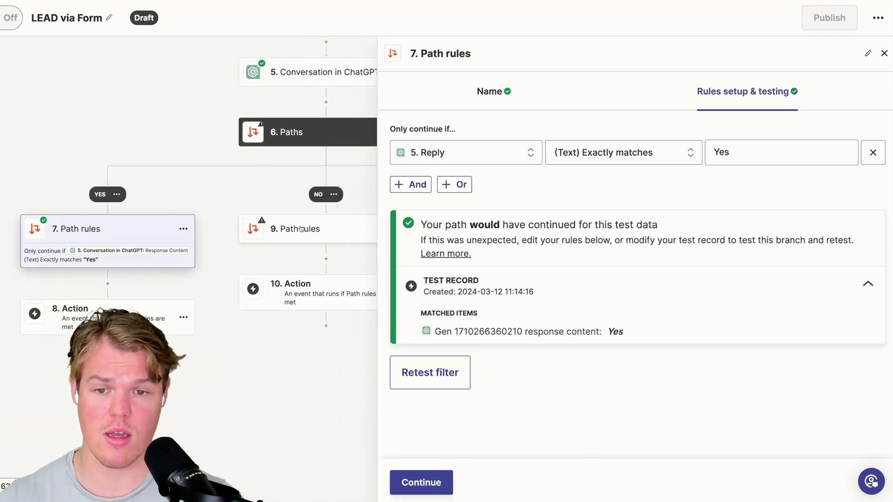
{"action": "left_click", "coordinate": [302, 230]}
{"action": "left_click", "coordinate": [451, 158]}
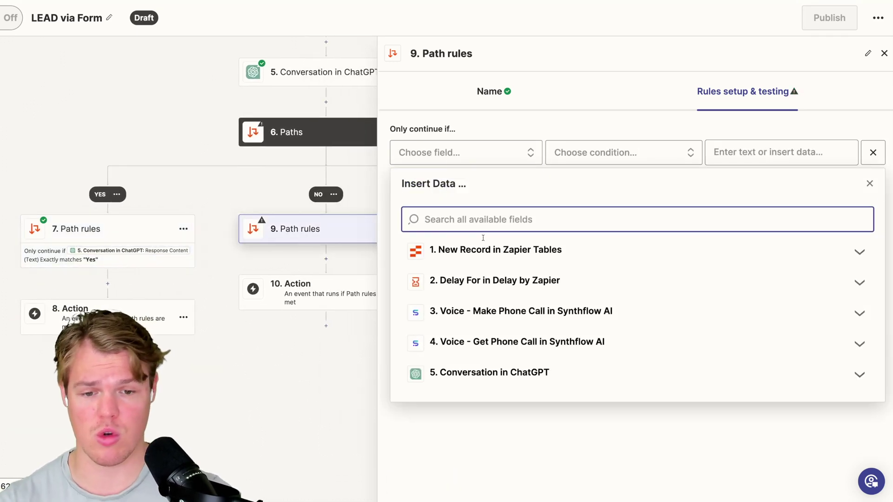
{"action": "left_click", "coordinate": [525, 374]}
{"action": "scroll", "coordinate": [521, 467], "scroll_direction": "down", "scroll_amount": 1}
{"action": "left_click", "coordinate": [549, 479]}
Make the NO path continue only if the reply text exactly matches "No", test the rule and close its settings.
{"action": "left_click", "coordinate": [602, 154]}
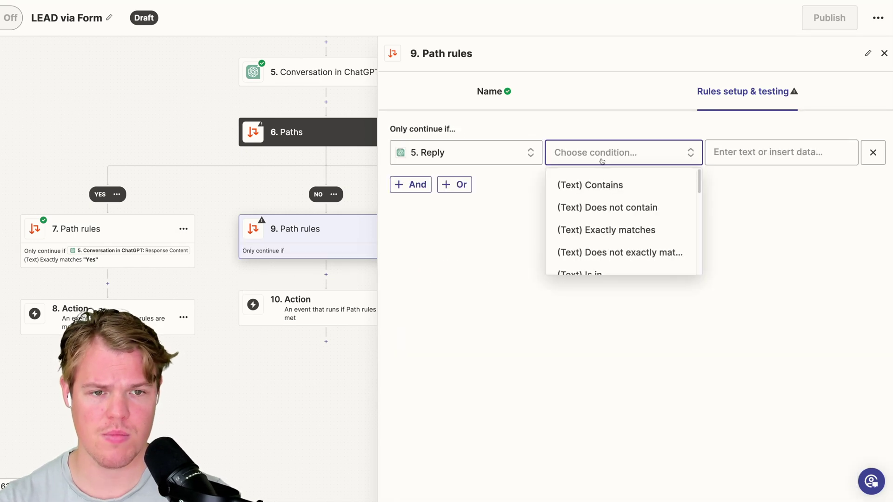
{"action": "left_click", "coordinate": [619, 229]}
{"action": "left_click", "coordinate": [753, 153]}
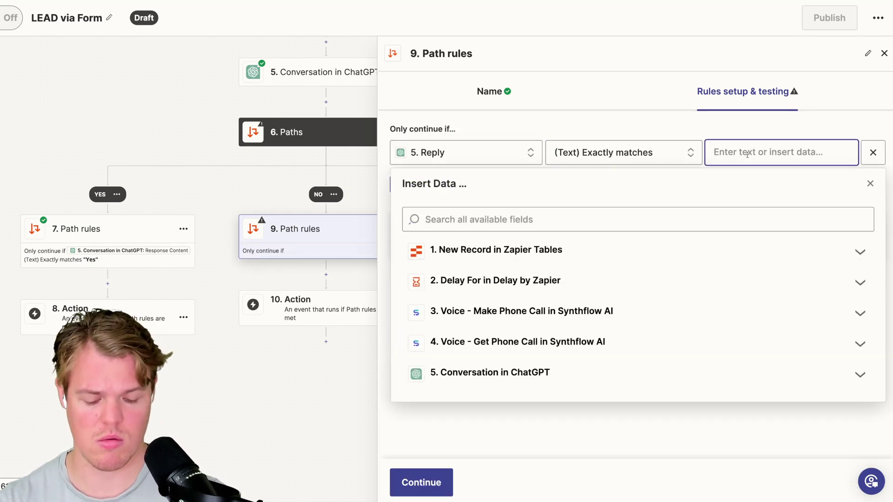
{"action": "type", "text": "No"}
{"action": "left_click", "coordinate": [682, 133]}
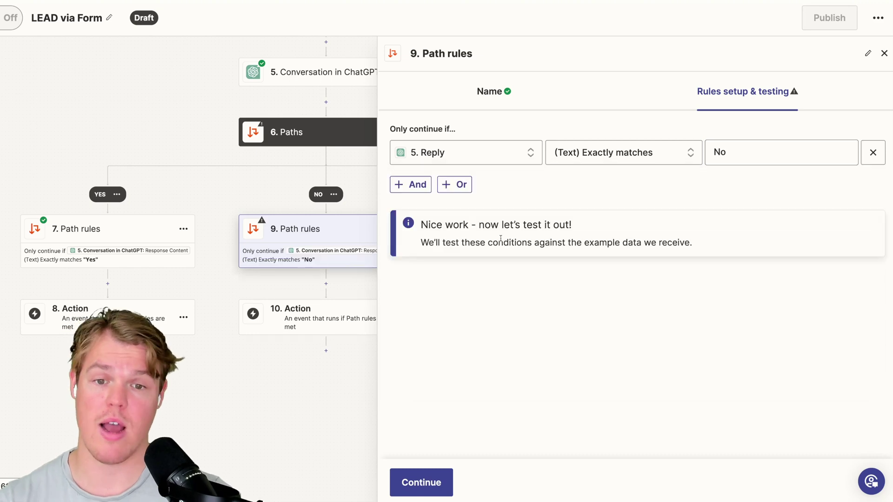
{"action": "left_click", "coordinate": [421, 483]}
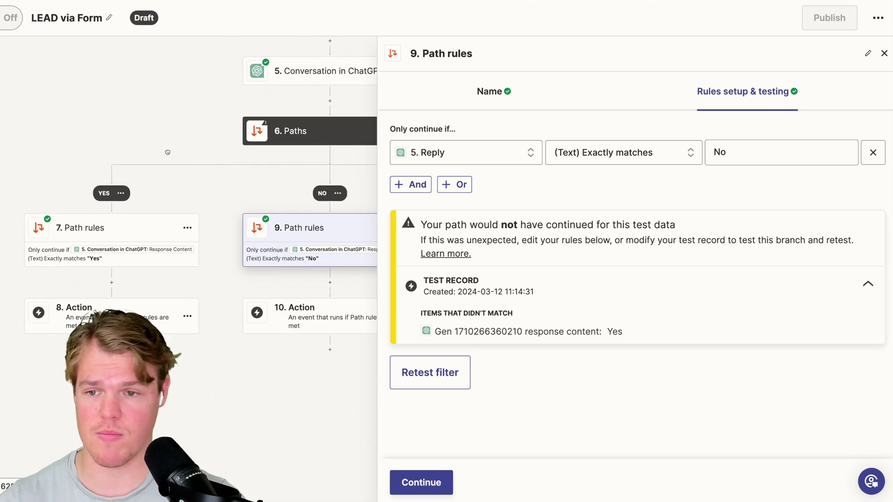
{"action": "left_click", "coordinate": [884, 54]}
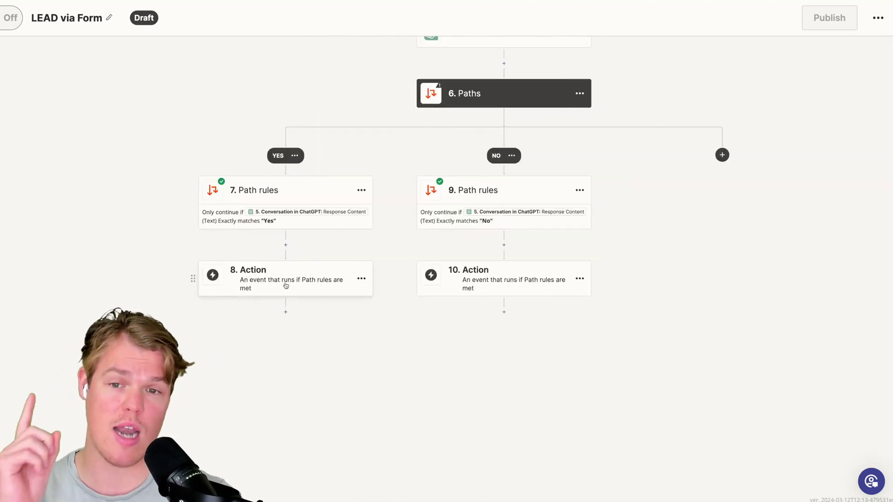
Set the YES path's action to Update Record in Zapier Tables and select the Free Offer table.
{"action": "left_click", "coordinate": [285, 286]}
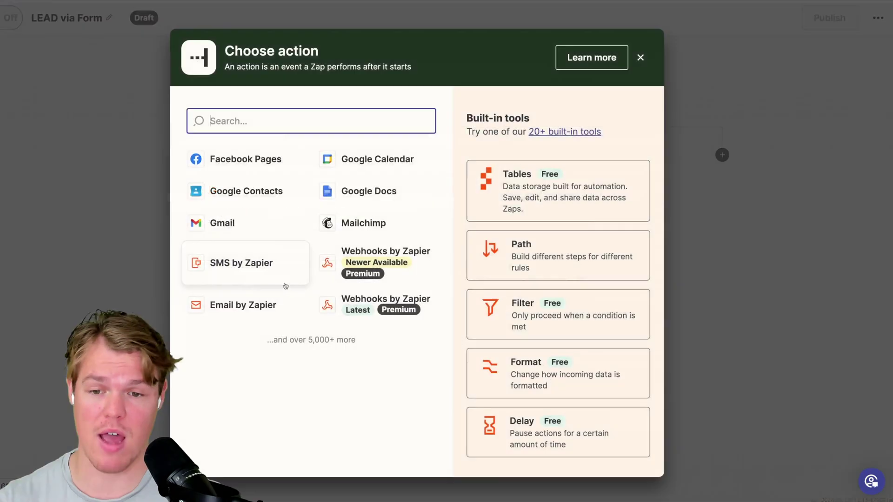
{"action": "left_click", "coordinate": [571, 202]}
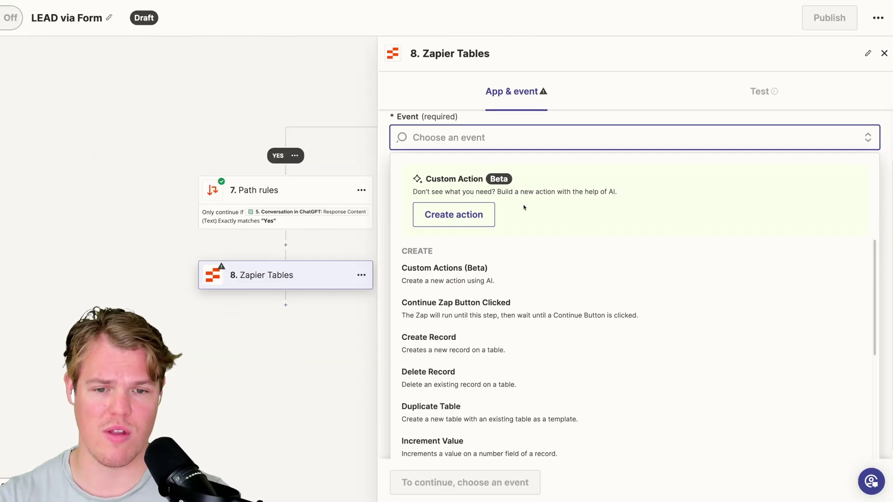
{"action": "scroll", "coordinate": [524, 320], "scroll_direction": "down", "scroll_amount": 5}
{"action": "left_click", "coordinate": [517, 306]}
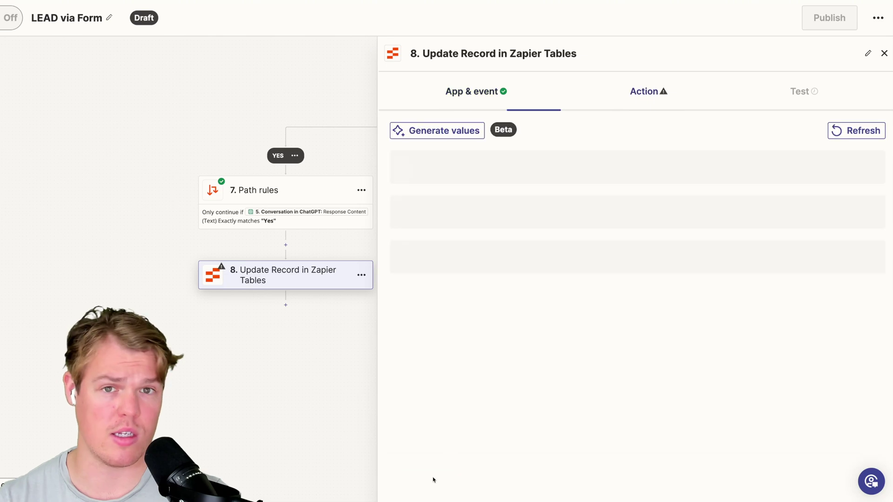
{"action": "left_click", "coordinate": [522, 182]}
{"action": "left_click", "coordinate": [465, 313]}
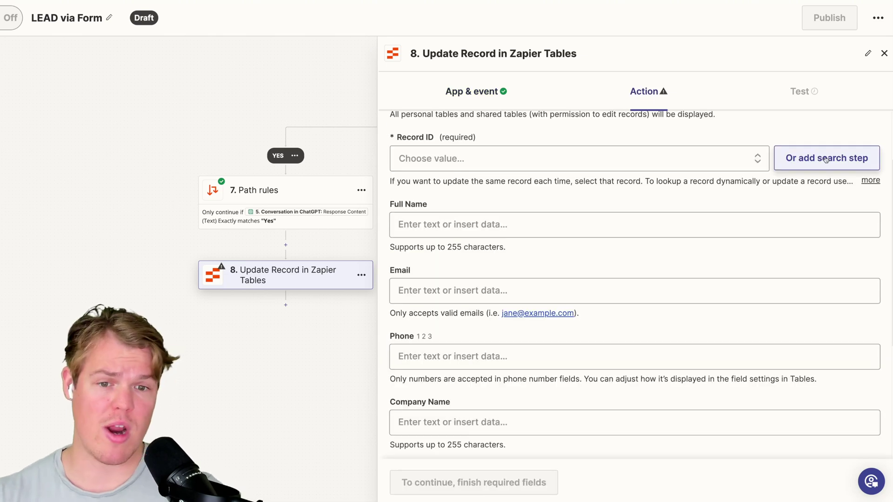
Add a Find or Create Record search step for the Record ID and point it to the Free Offer table.
{"action": "left_click", "coordinate": [826, 159]}
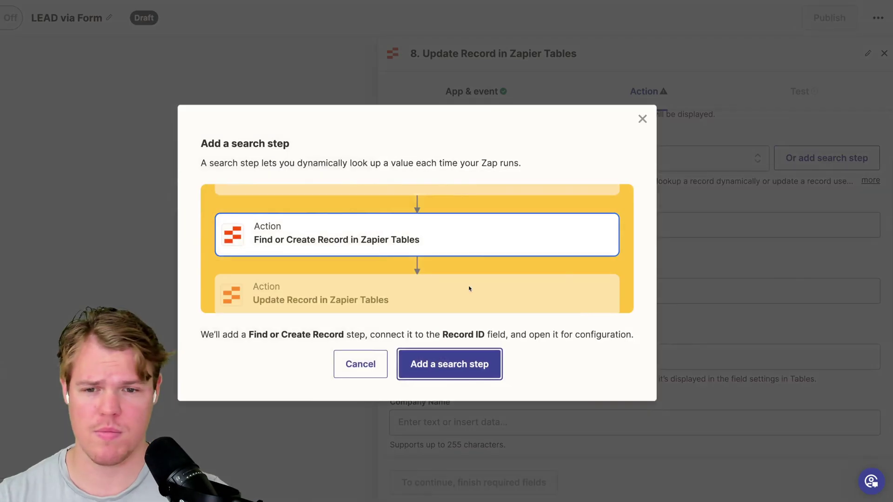
{"action": "left_click", "coordinate": [464, 361]}
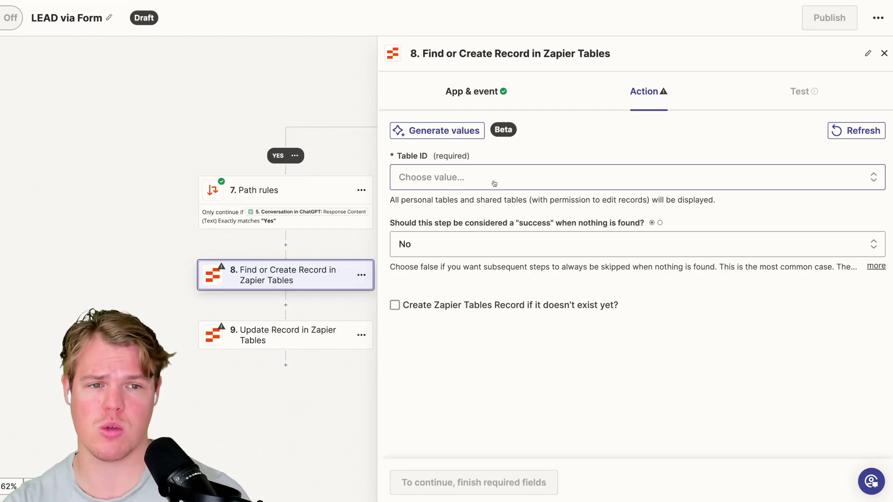
{"action": "left_click", "coordinate": [495, 181]}
{"action": "left_click", "coordinate": [458, 246]}
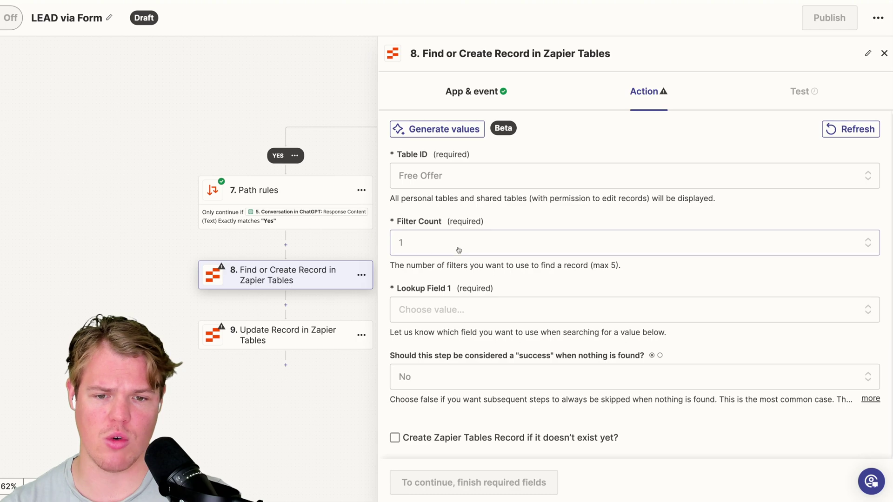
Look up records whose Full Name is exactly the Full Name from the New Record trigger, and test the search step.
{"action": "left_click", "coordinate": [449, 310]}
{"action": "left_click", "coordinate": [460, 420]}
{"action": "left_click", "coordinate": [458, 309]}
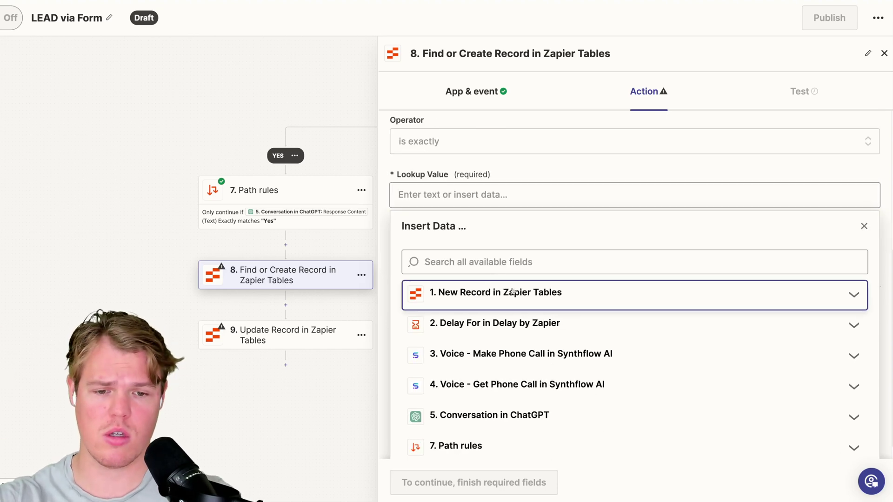
{"action": "left_click", "coordinate": [512, 291]}
{"action": "left_click", "coordinate": [479, 324]}
{"action": "left_click", "coordinate": [590, 166]}
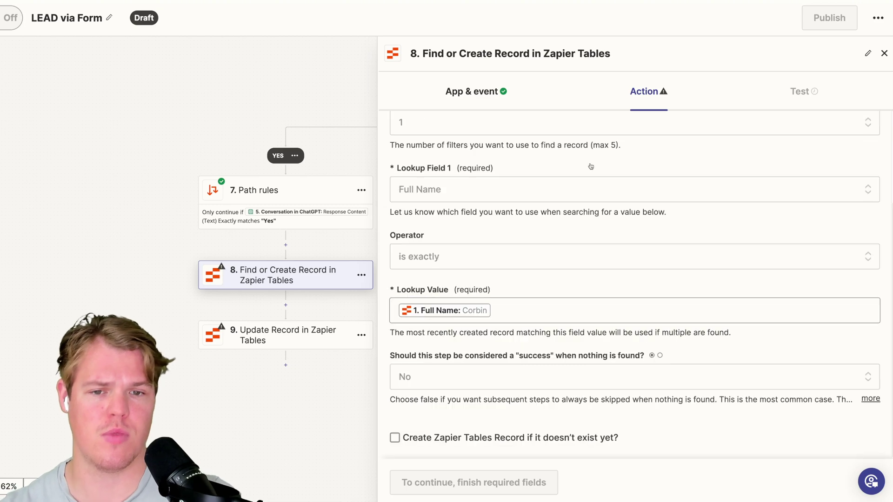
{"action": "left_click", "coordinate": [422, 482]}
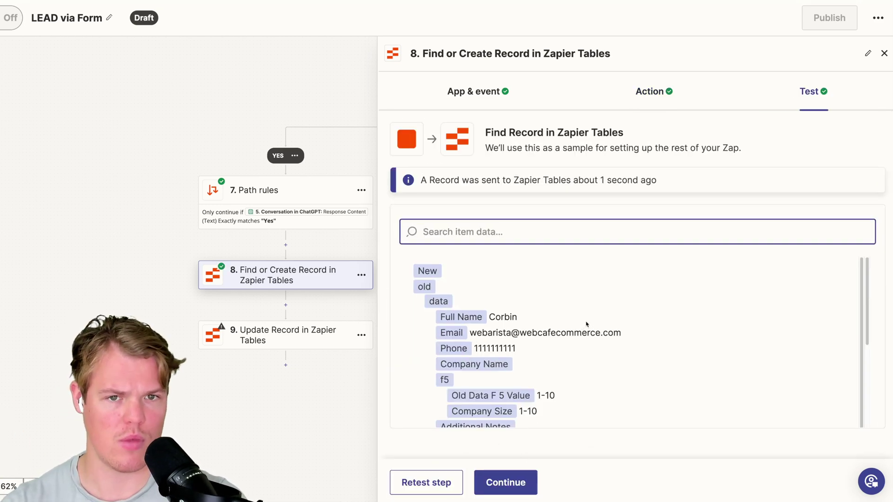
Replace the Update Record step's Record ID with the Record ID from the Find or Create Record step.
{"action": "left_click", "coordinate": [260, 334]}
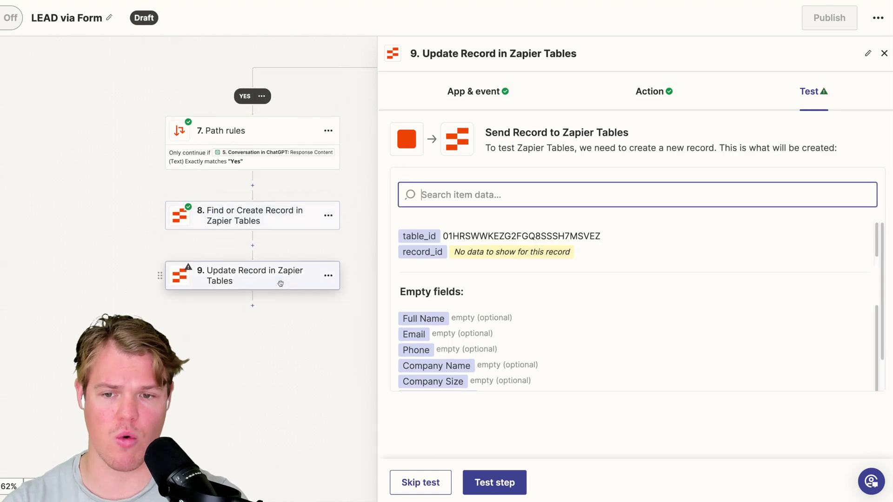
{"action": "left_click", "coordinate": [650, 94]}
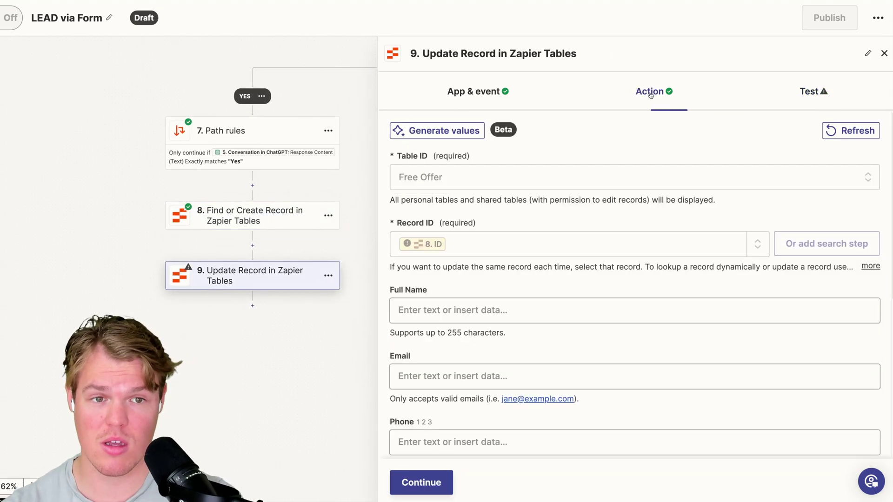
{"action": "left_click", "coordinate": [493, 239]}
{"action": "key", "text": "BackSpace"}
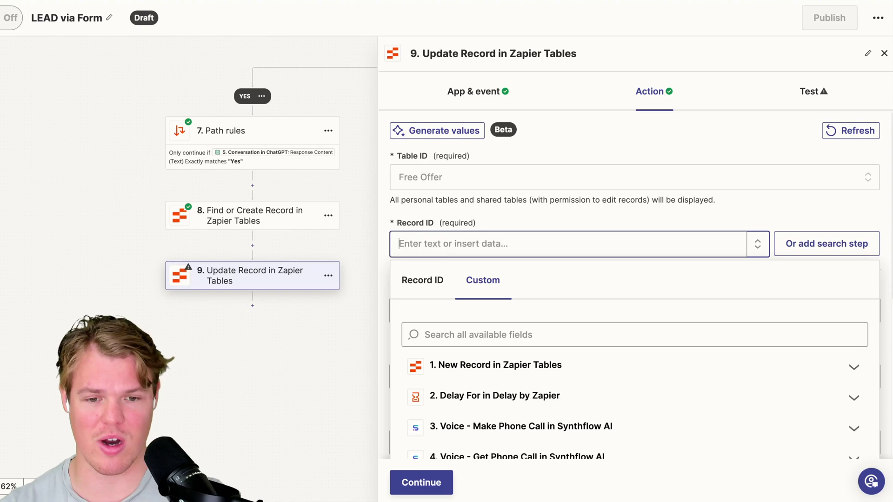
{"action": "scroll", "coordinate": [477, 241], "scroll_direction": "down", "scroll_amount": 3}
{"action": "left_click", "coordinate": [496, 389]}
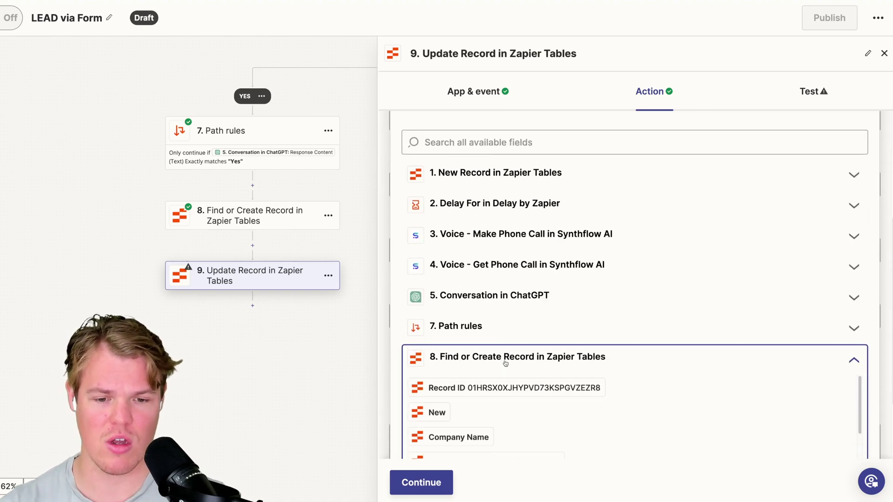
{"action": "left_click", "coordinate": [504, 403]}
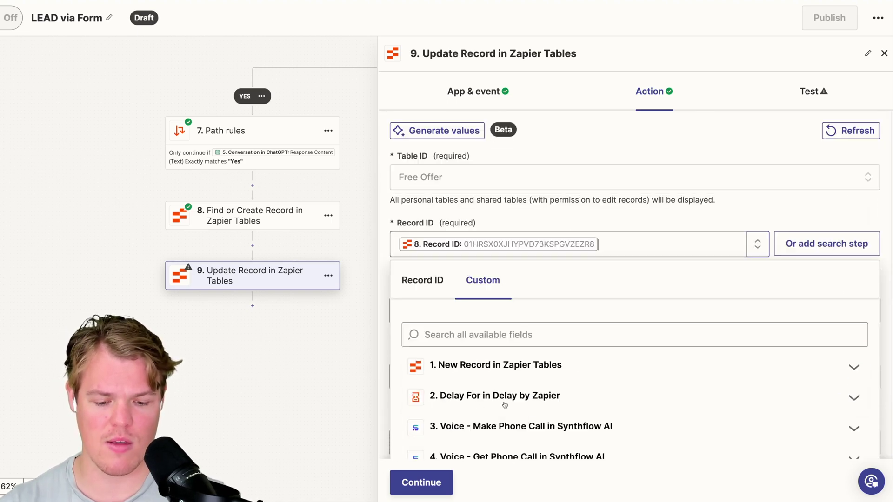
{"action": "left_click", "coordinate": [576, 208]}
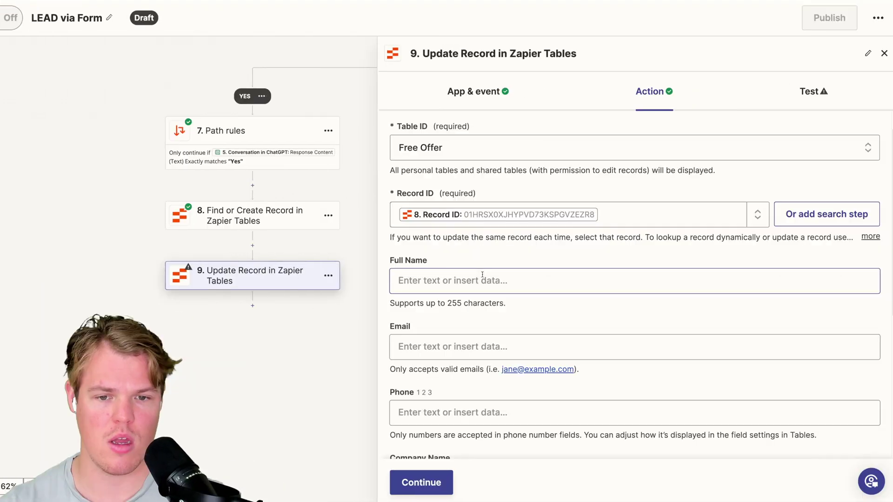
Set the Interested field to True in the YES path's Update Record step and continue to its test.
{"action": "scroll", "coordinate": [483, 274], "scroll_direction": "down", "scroll_amount": 5}
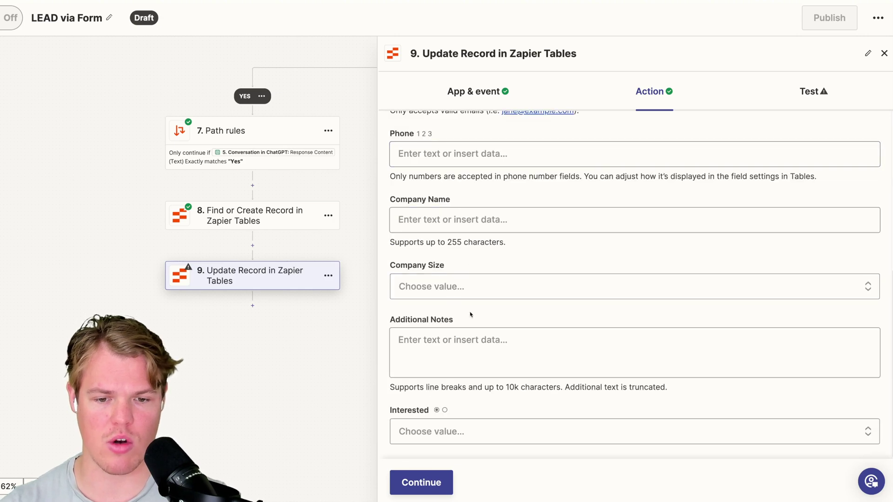
{"action": "left_click", "coordinate": [456, 424]}
{"action": "left_click", "coordinate": [452, 424]}
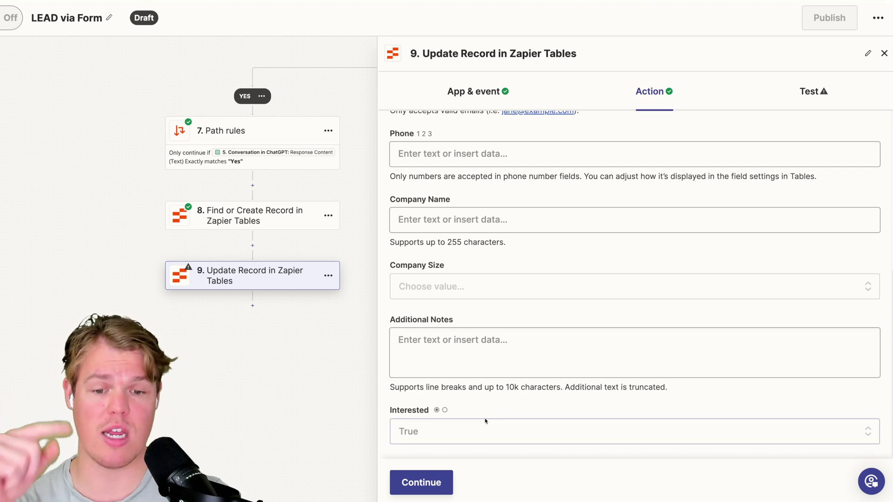
{"action": "left_click", "coordinate": [421, 482]}
{"action": "left_click", "coordinate": [684, 95]}
{"action": "scroll", "coordinate": [479, 325], "scroll_direction": "down", "scroll_amount": 6}
{"action": "left_click", "coordinate": [468, 354]}
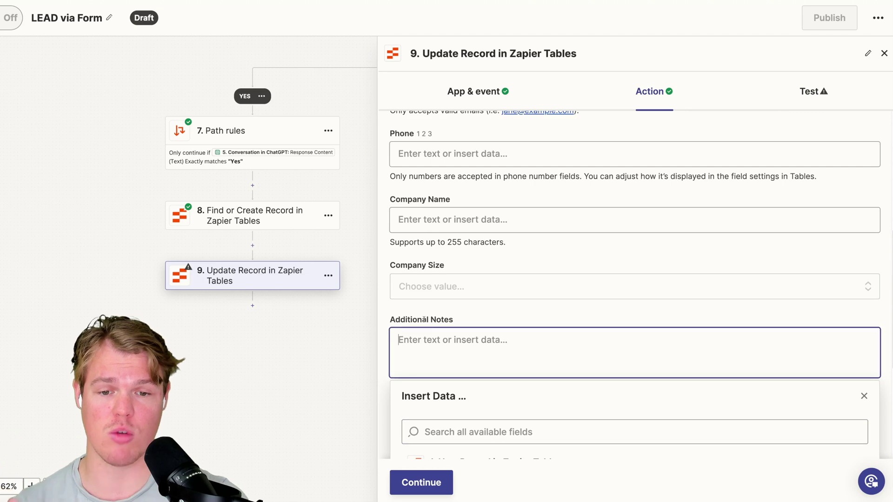
{"action": "scroll", "coordinate": [203, 258], "scroll_direction": "up", "scroll_amount": 10}
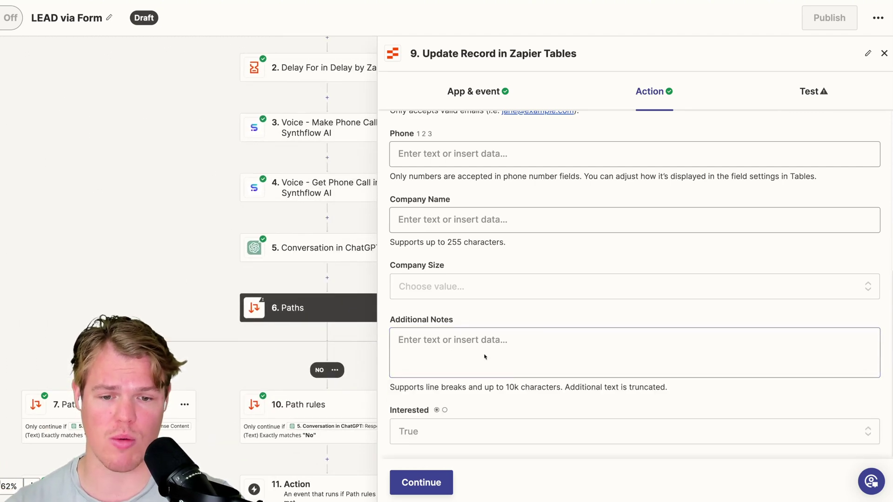
{"action": "left_click", "coordinate": [512, 354]}
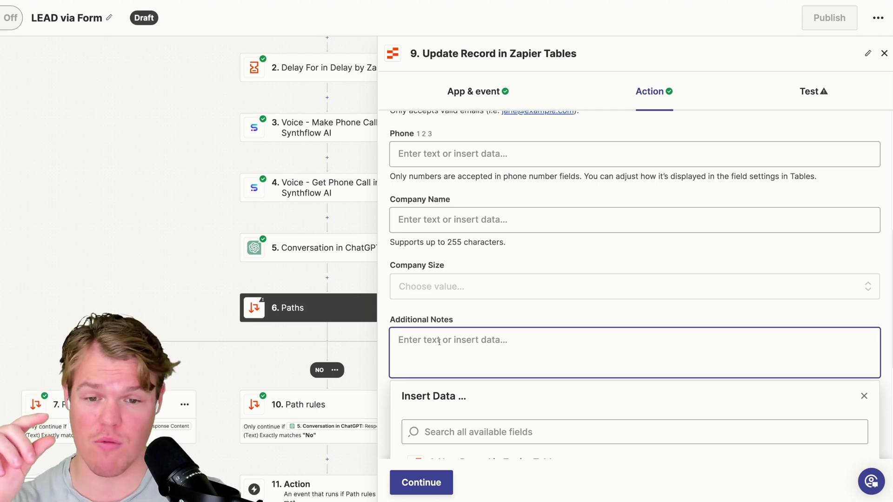
{"action": "left_click", "coordinate": [481, 317]}
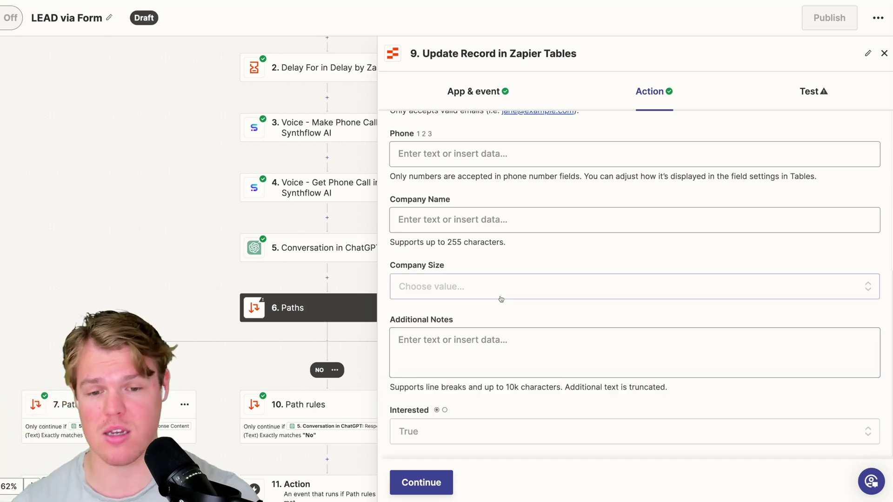
Test the YES path's Update Record step by sending the record to Zapier Tables.
{"action": "left_click", "coordinate": [431, 484]}
{"action": "left_click", "coordinate": [490, 487]}
{"action": "left_click_drag", "start_coordinate": [150, 210], "coordinate": [217, 111]}
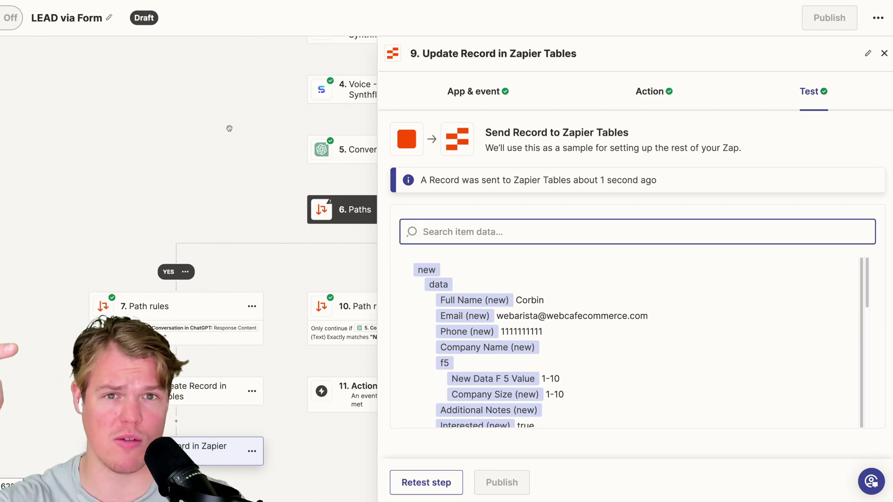
{"action": "left_click_drag", "start_coordinate": [229, 128], "coordinate": [280, 68]}
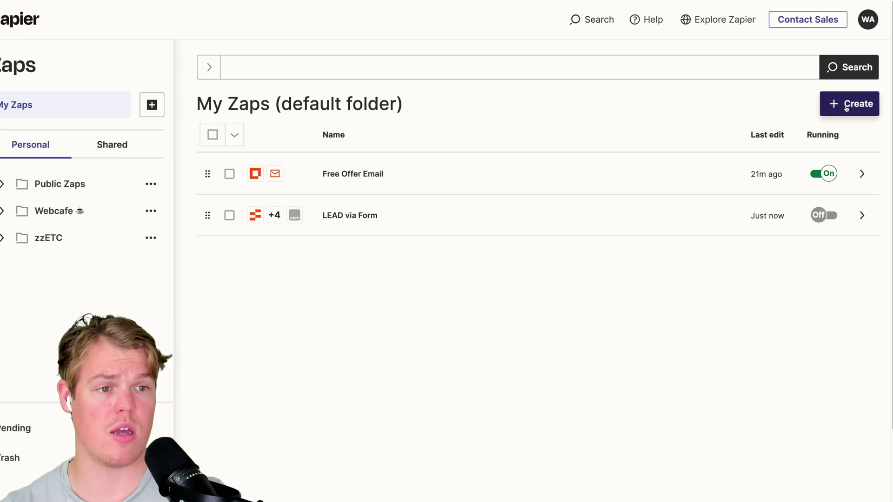
Create a new Zap and name it "Trigger Inbound".
{"action": "left_click", "coordinate": [850, 103]}
{"action": "left_click", "coordinate": [820, 137]}
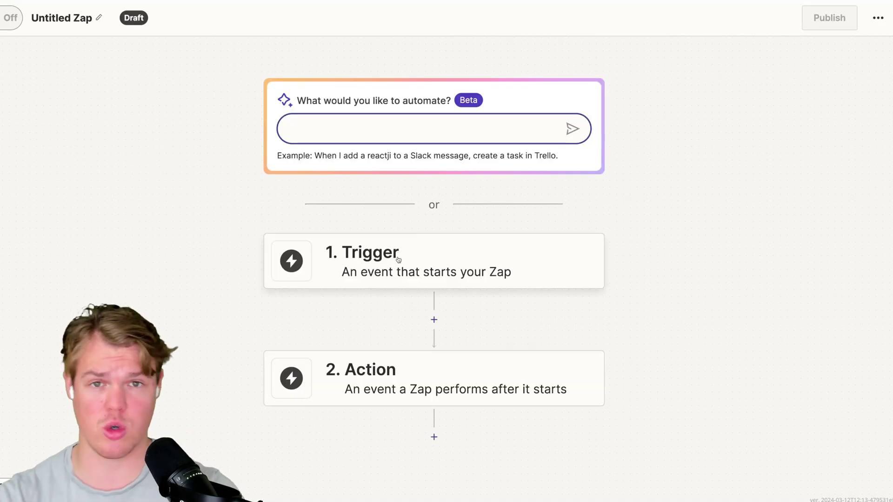
{"action": "type", "text": "ri"}
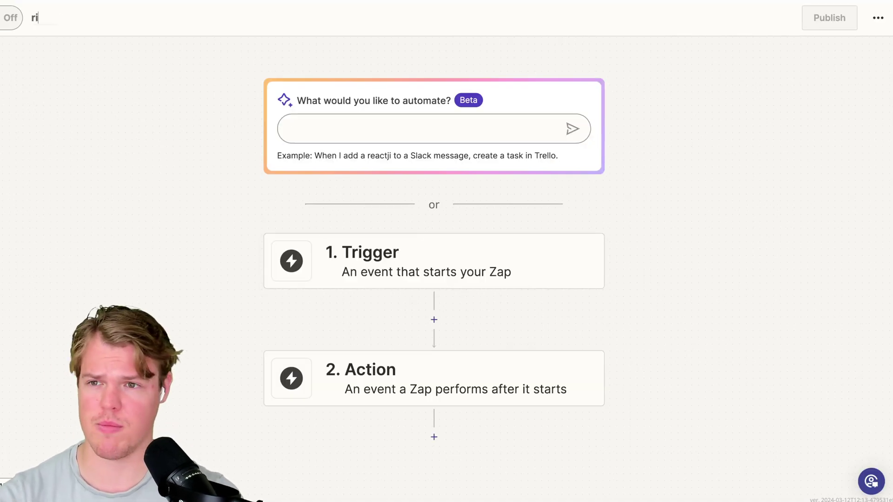
{"action": "type", "text": "rigger Inbound"}
{"action": "key", "text": "Return"}
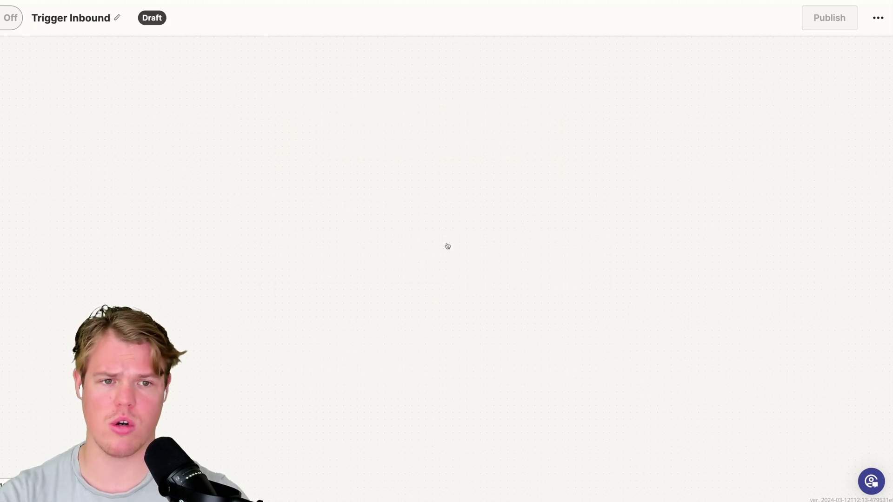
Set the Zap's trigger to the Synthflow AI event Voice - Phone Call Completed and continue to its trigger settings.
{"action": "left_click", "coordinate": [389, 278]}
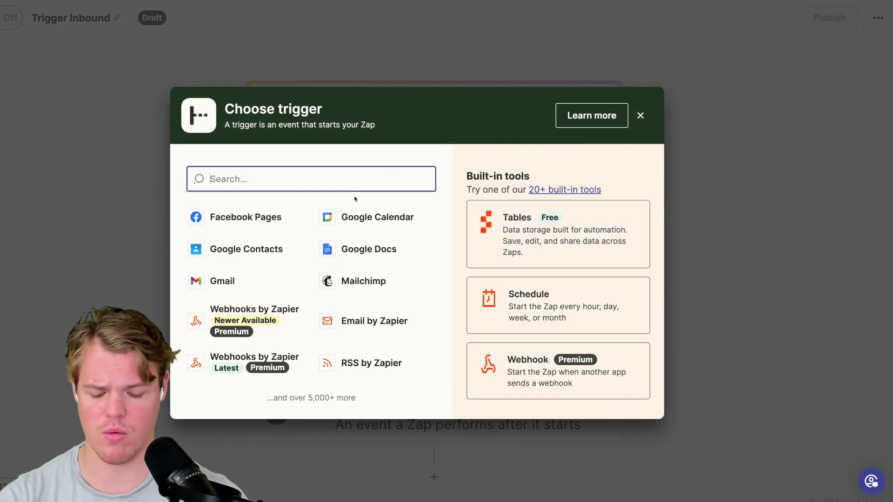
{"action": "type", "text": "synth"}
{"action": "key", "text": "Return"}
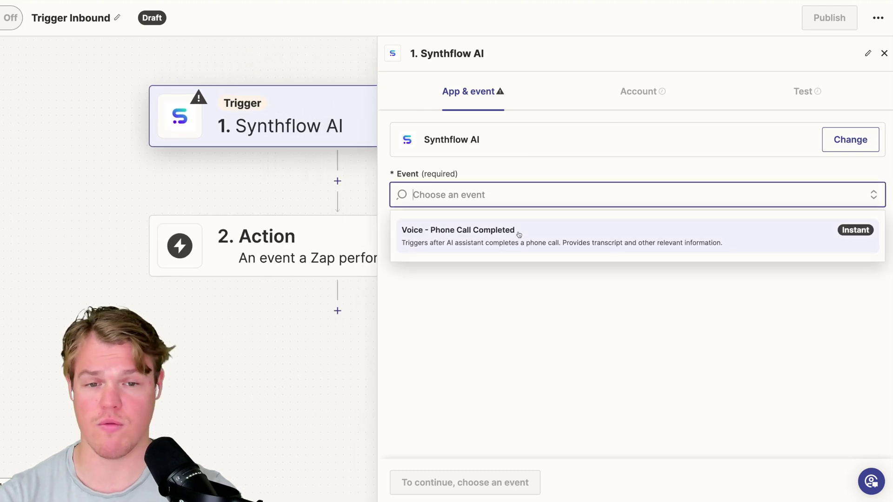
{"action": "left_click", "coordinate": [524, 244]}
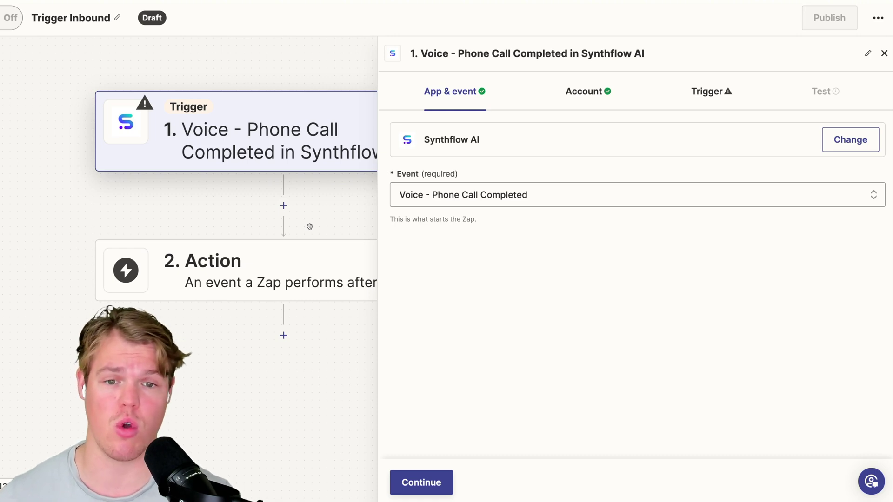
{"action": "left_click", "coordinate": [423, 483]}
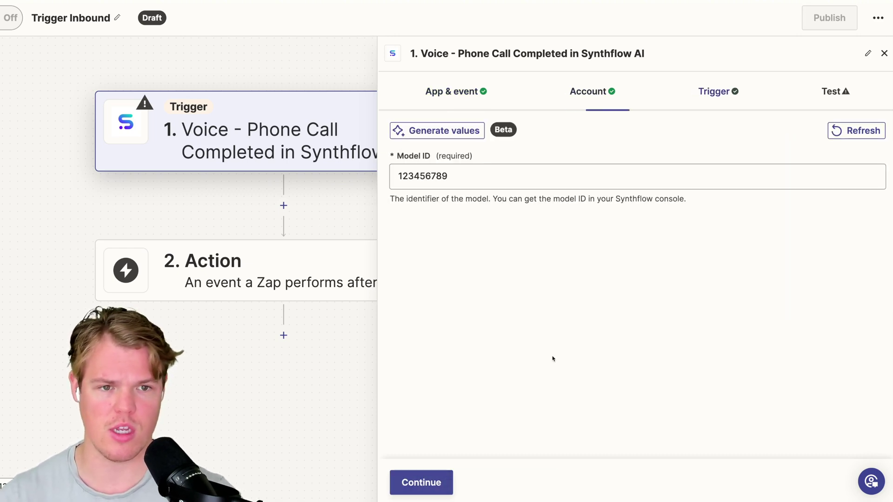
{"action": "left_click", "coordinate": [496, 177]}
{"action": "key", "text": "ctrl+a"}
{"action": "key", "text": "BackSpace"}
{"action": "left_click", "coordinate": [496, 250]}
{"action": "scroll", "coordinate": [146, 161], "scroll_direction": "down", "scroll_amount": 3}
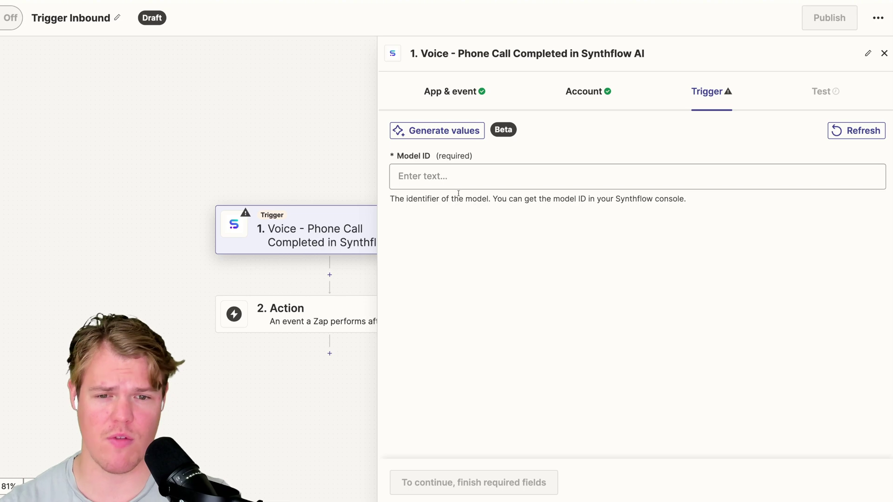
{"action": "left_click", "coordinate": [447, 178]}
{"action": "key", "text": "ctrl+v"}
{"action": "left_click", "coordinate": [486, 233]}
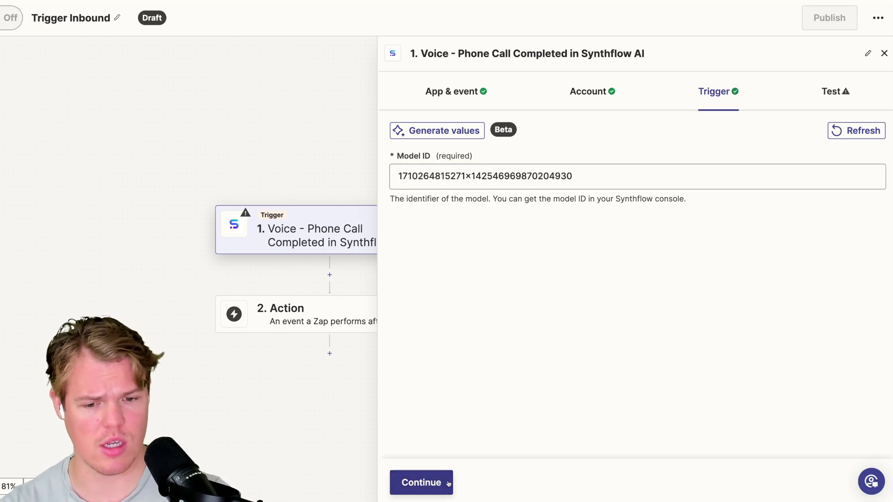
{"action": "left_click", "coordinate": [448, 482]}
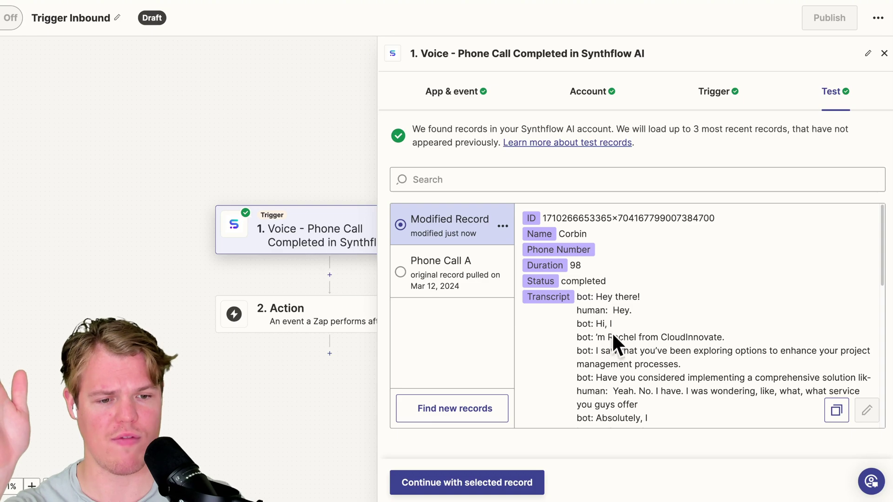
{"action": "left_click", "coordinate": [489, 483]}
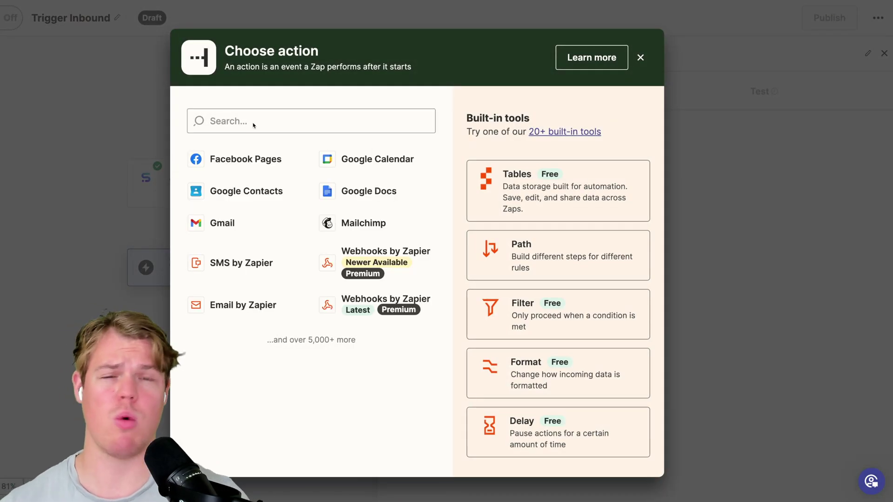
Add ChatGPT as the second step with the Conversation event, keeping the connected account.
{"action": "left_click", "coordinate": [253, 123]}
{"action": "type", "text": "chatgtp"}
{"action": "key", "text": "BackSpace"}
{"action": "key", "text": "BackSpace"}
{"action": "type", "text": "pt"}
{"action": "left_click", "coordinate": [256, 167]}
{"action": "left_click", "coordinate": [437, 192]}
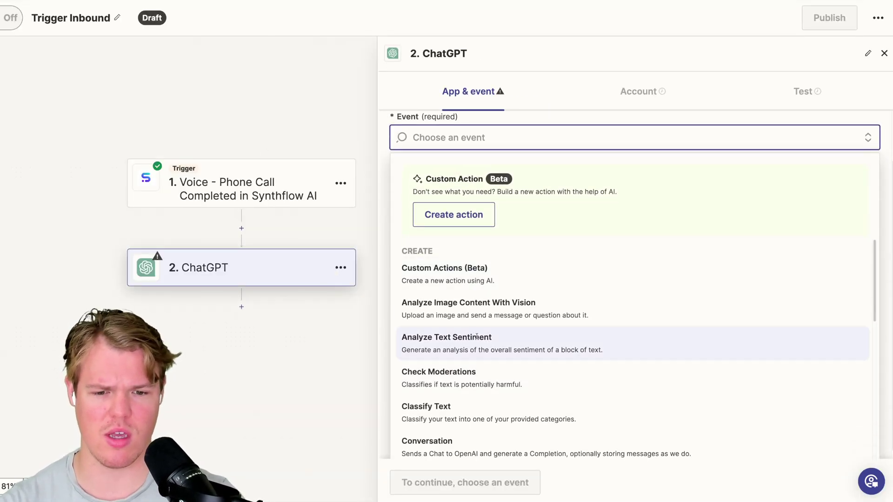
{"action": "left_click", "coordinate": [452, 441]}
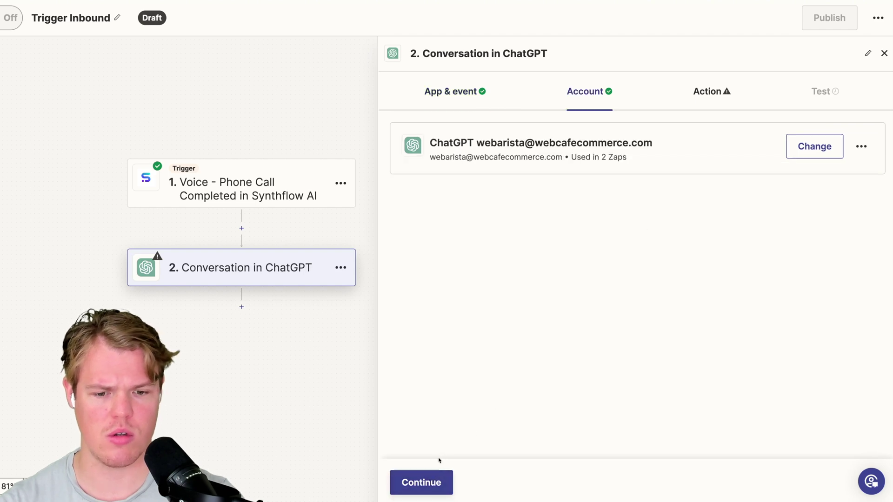
{"action": "left_click", "coordinate": [440, 482]}
Start the User Message with "Based on this transcript for our business, give me a summary of the phone call.".
{"action": "left_click", "coordinate": [553, 310]}
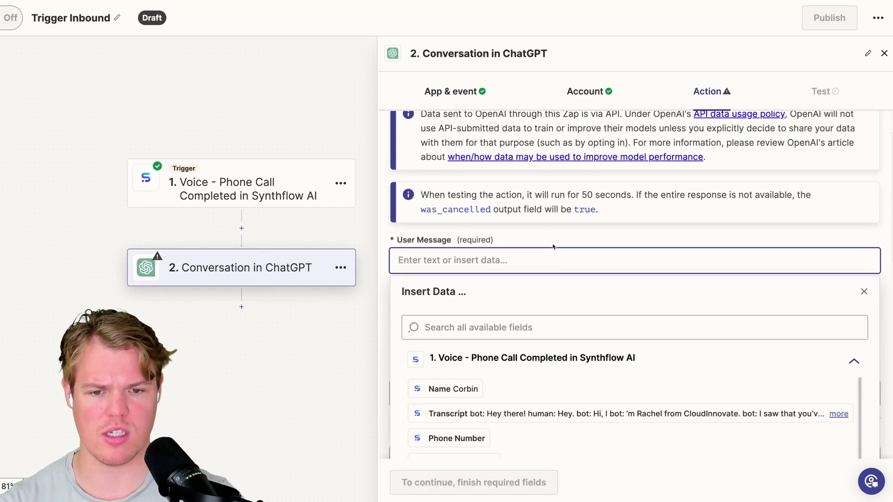
{"action": "type", "text": "Based on this "}
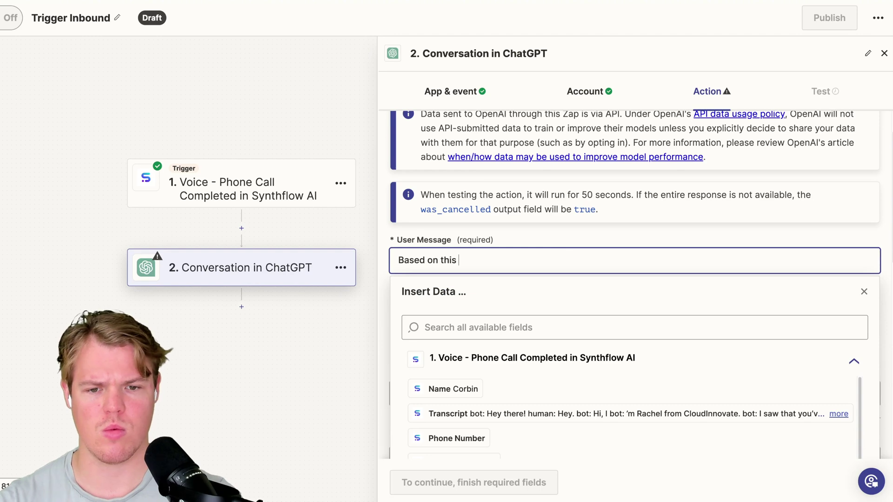
{"action": "type", "text": "transcript for our business, give me a summary if"}
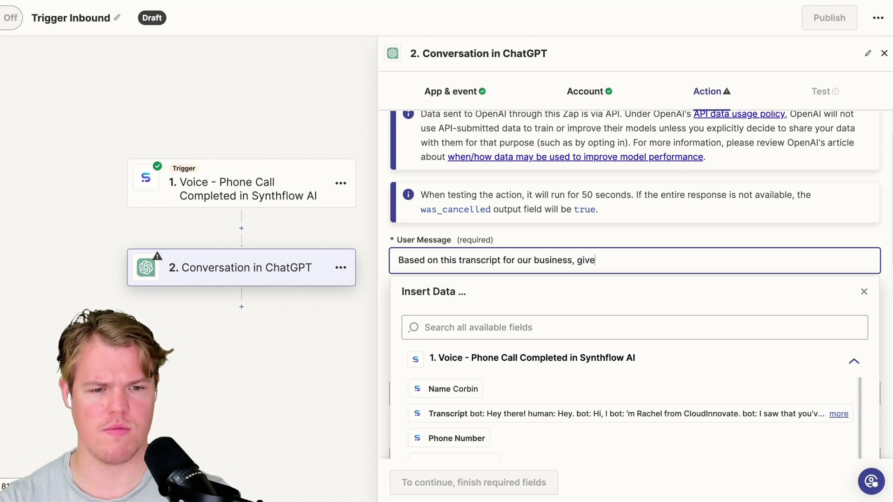
{"action": "key", "text": "BackSpace"}
{"action": "key", "text": "BackSpace"}
{"action": "type", "text": "o"}
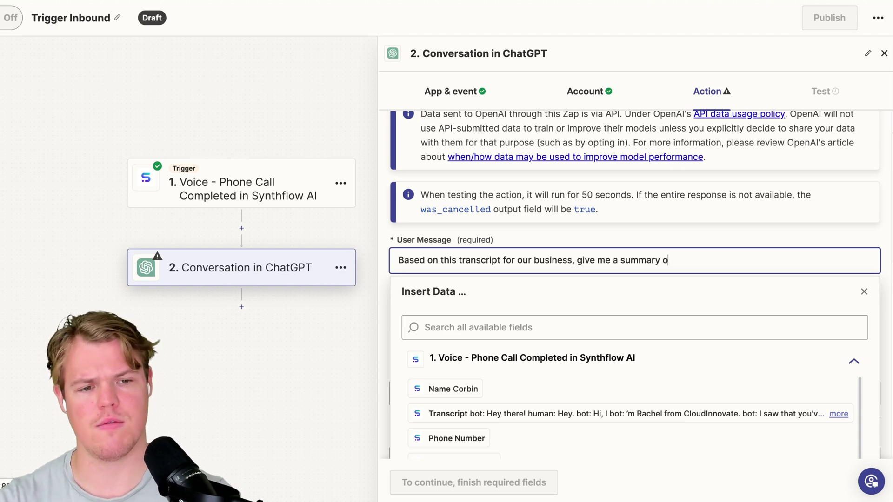
{"action": "type", "text": "f the phone call."}
{"action": "key", "text": "Return"}
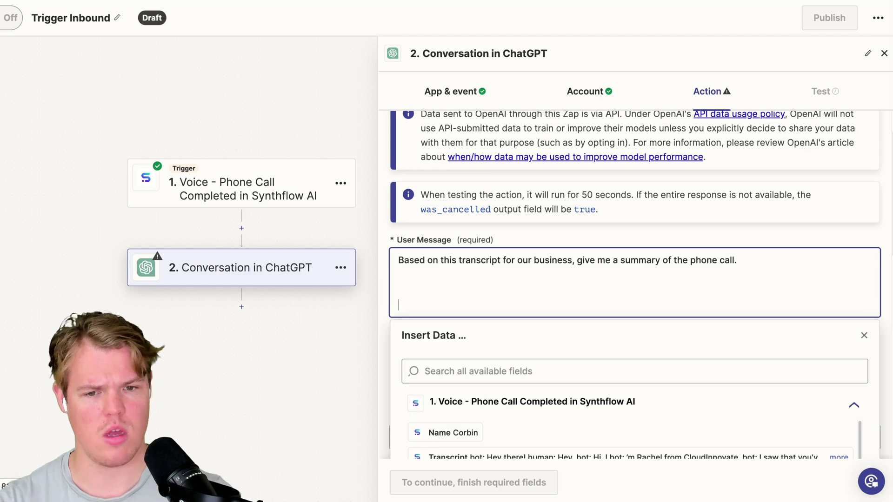
Extend the User Message with "Transcript:" and the trigger's Transcript field in parentheses, plus the line "Format: Max output 4 sentences".
{"action": "type", "text": "Transcript:"}
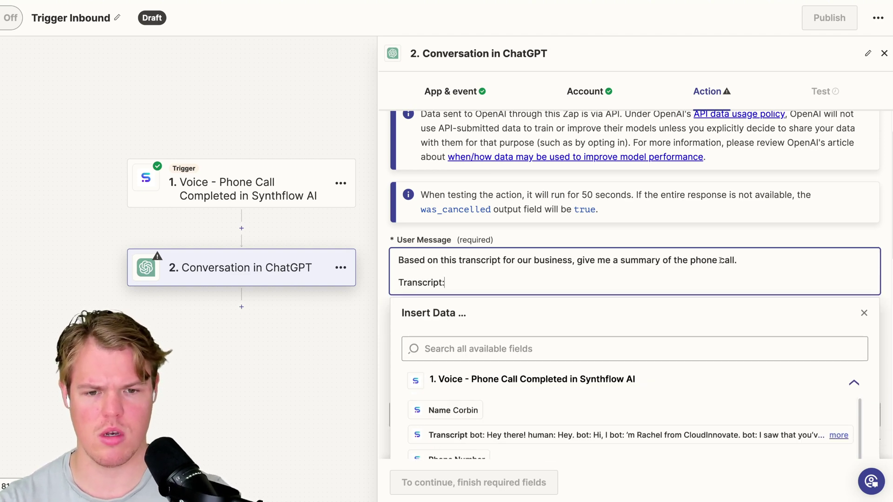
{"action": "scroll", "coordinate": [697, 428], "scroll_direction": "down", "scroll_amount": 1}
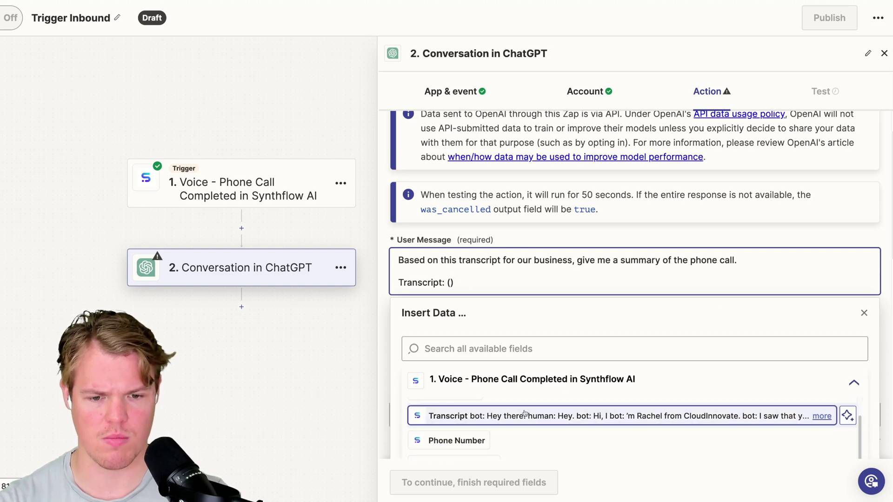
{"action": "left_click", "coordinate": [819, 415]}
{"action": "key", "text": "Return"}
{"action": "type", "text": "F"}
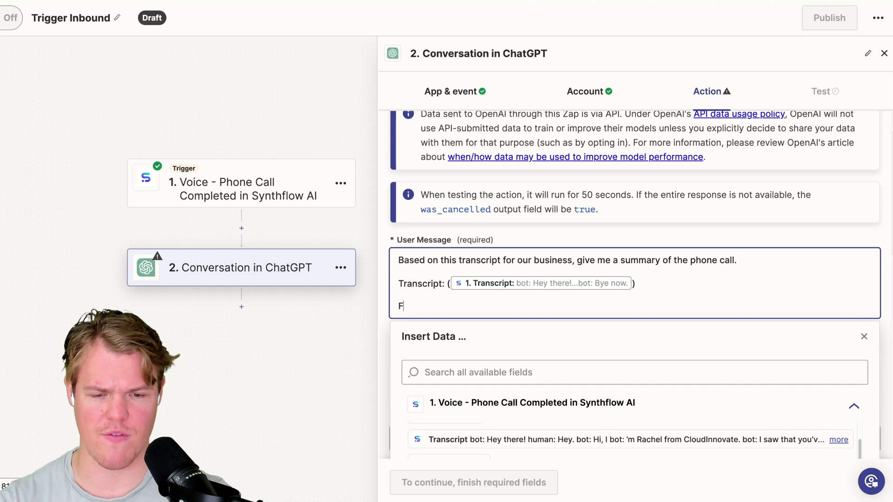
{"action": "type", "text": "orma"}
{"action": "key", "text": "BackSpace"}
{"action": "type", "text": "mat:"}
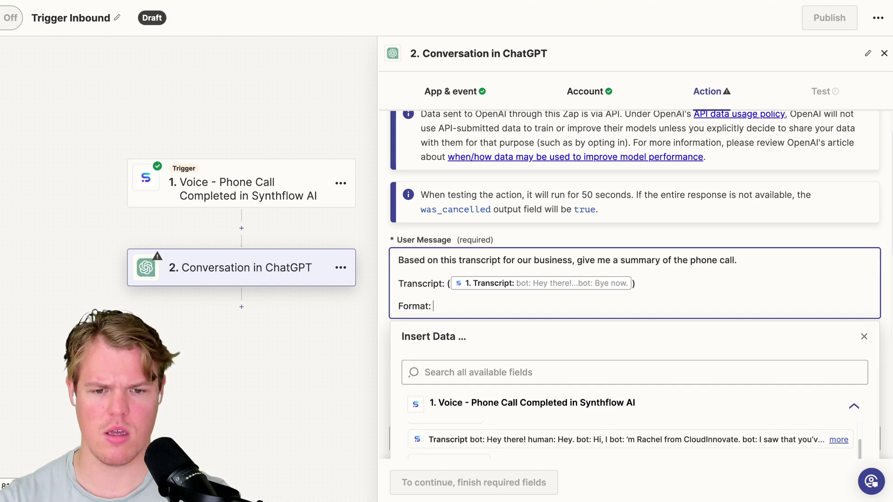
{"action": "type", "text": " Max output 4 sentences"}
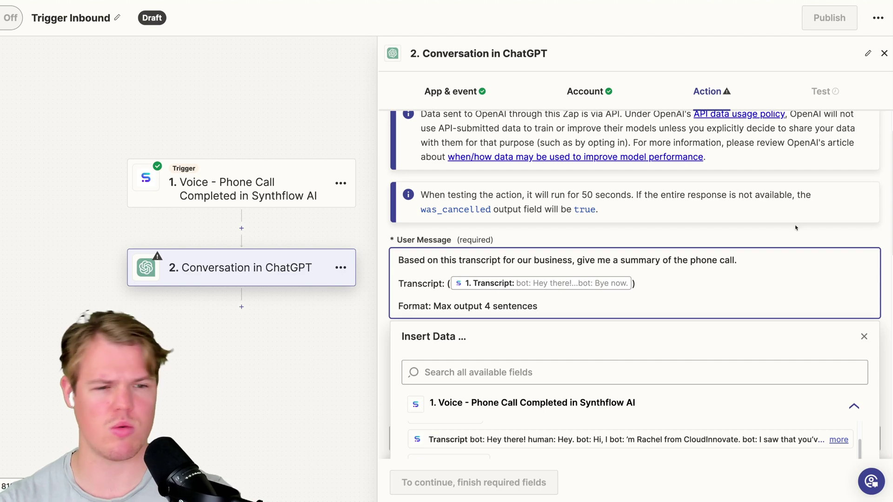
{"action": "left_click", "coordinate": [840, 239]}
Set the ChatGPT step's model to gpt-4-turbo-preview and its Memory Key to 34132431.
{"action": "scroll", "coordinate": [698, 239], "scroll_direction": "down", "scroll_amount": 3}
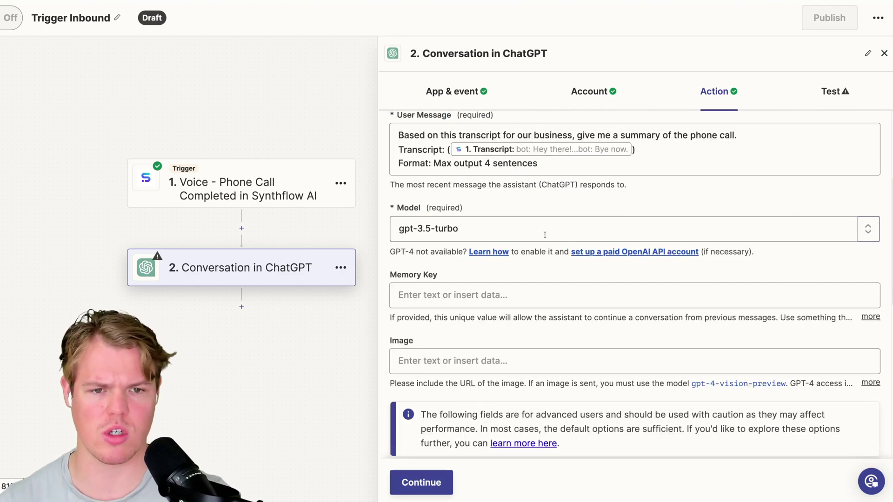
{"action": "left_click", "coordinate": [566, 239]}
{"action": "left_click", "coordinate": [415, 265]}
{"action": "scroll", "coordinate": [507, 302], "scroll_direction": "down", "scroll_amount": 10}
{"action": "scroll", "coordinate": [507, 302], "scroll_direction": "up", "scroll_amount": 2}
{"action": "scroll", "coordinate": [431, 217], "scroll_direction": "up", "scroll_amount": 1}
{"action": "left_click", "coordinate": [446, 187]}
{"action": "type", "text": "34132431"}
{"action": "left_click", "coordinate": [832, 166]}
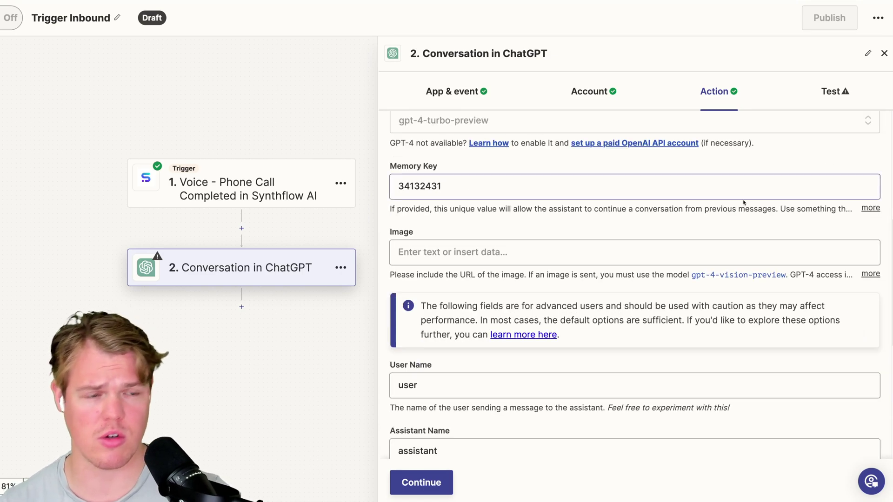
Keep the remaining ChatGPT settings at their defaults and test the Conversation step.
{"action": "scroll", "coordinate": [744, 205], "scroll_direction": "down", "scroll_amount": 1}
{"action": "scroll", "coordinate": [745, 215], "scroll_direction": "down", "scroll_amount": 6}
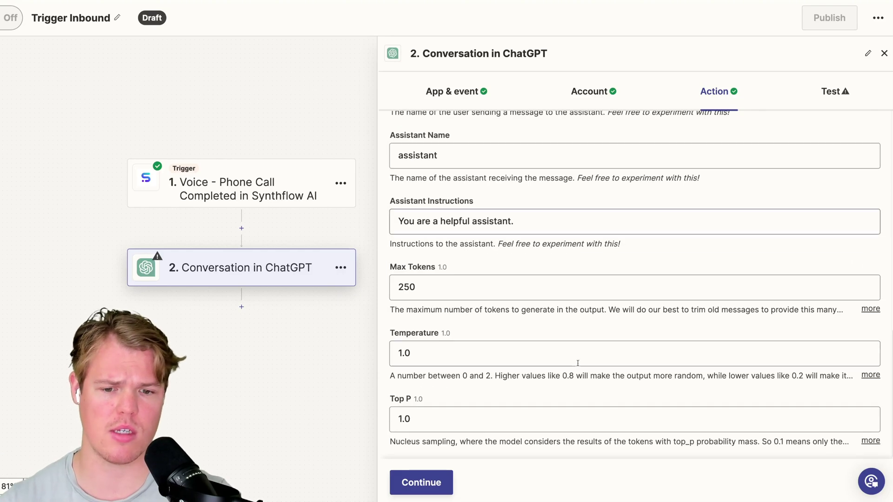
{"action": "left_click", "coordinate": [421, 482]}
{"action": "left_click", "coordinate": [493, 482]}
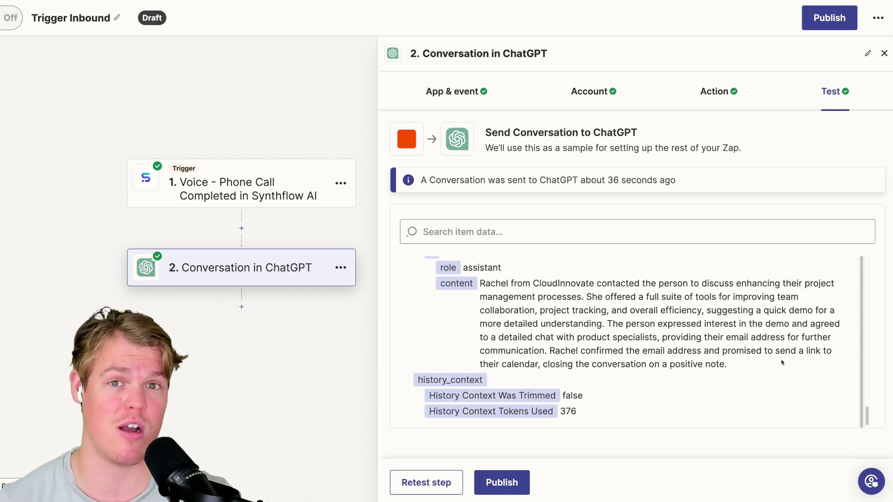
{"action": "scroll", "coordinate": [311, 318], "scroll_direction": "down", "scroll_amount": 1}
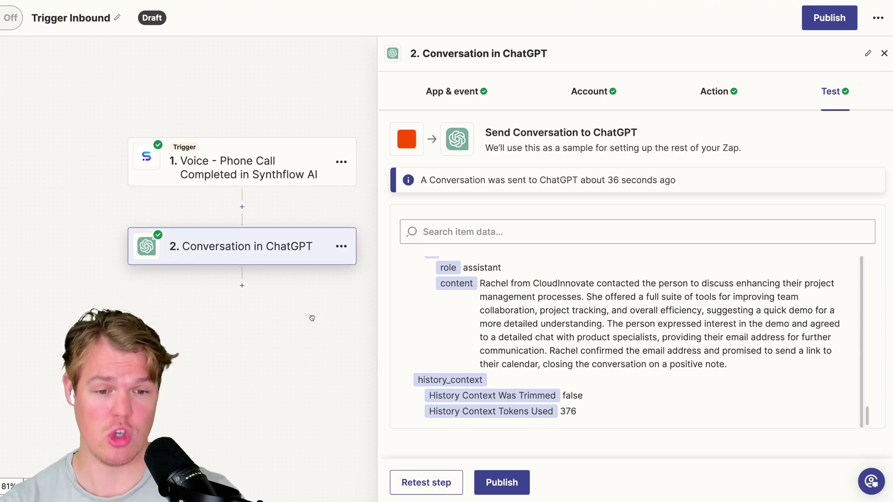
Add a Zapier Tables action after the ChatGPT step with the Update Record event and continue to its settings.
{"action": "left_click", "coordinate": [242, 285]}
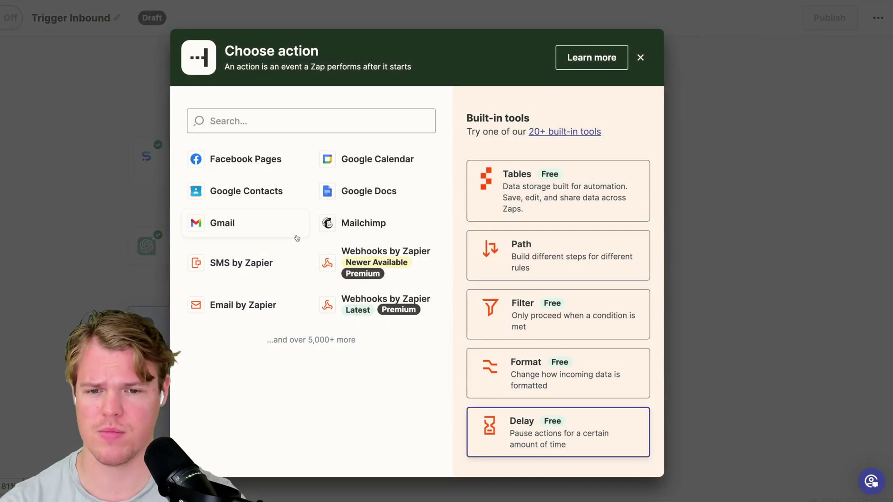
{"action": "left_click", "coordinate": [525, 190]}
{"action": "left_click", "coordinate": [464, 199]}
{"action": "left_click", "coordinate": [465, 433]}
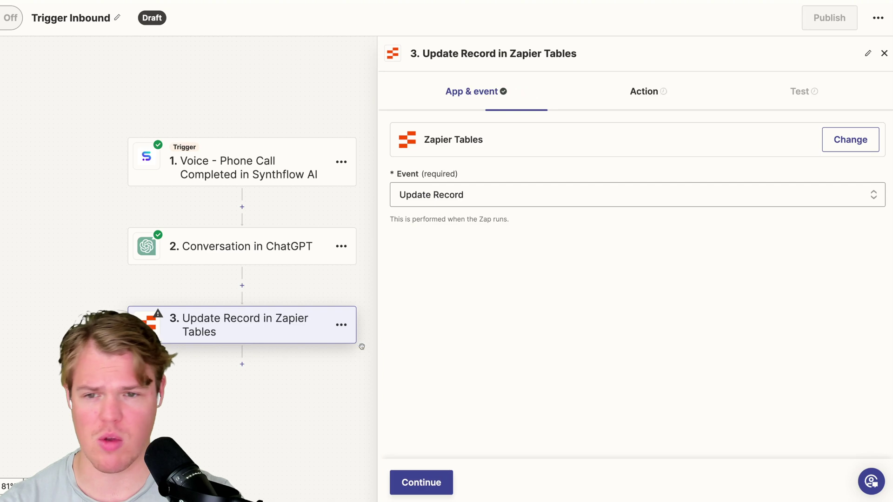
{"action": "left_click", "coordinate": [426, 484]}
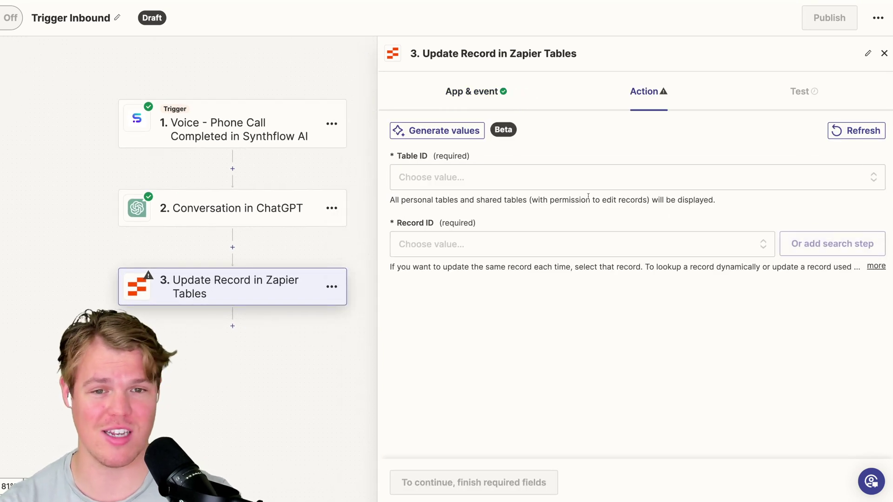
Select the Free Offer table for the Update Record step and add a Find or Create Record search step for its Record ID.
{"action": "left_click", "coordinate": [588, 179]}
{"action": "left_click", "coordinate": [508, 353]}
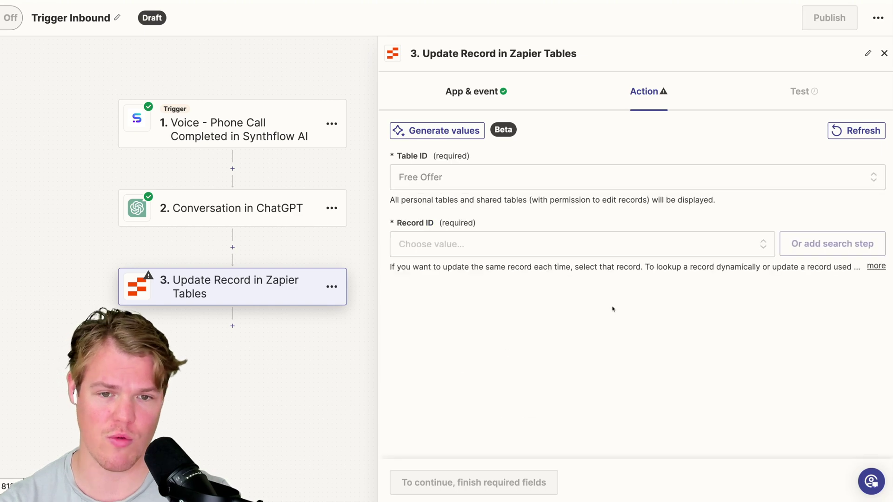
{"action": "left_click", "coordinate": [820, 244]}
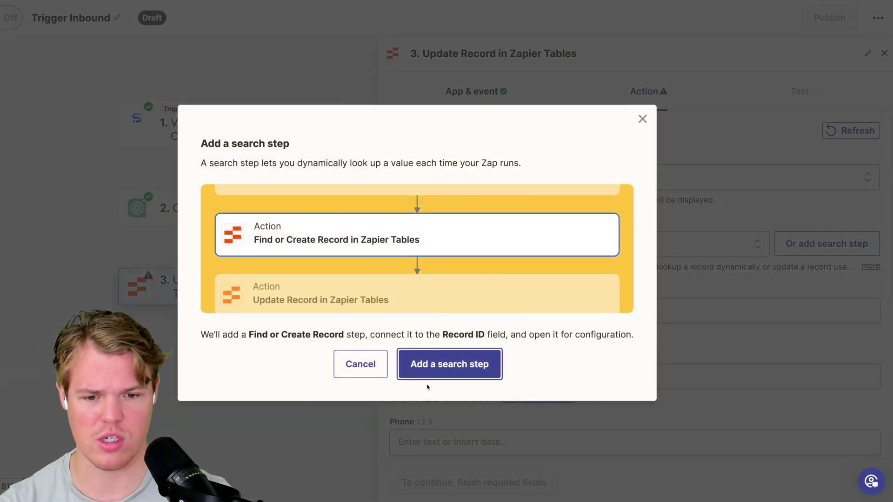
{"action": "left_click", "coordinate": [458, 367]}
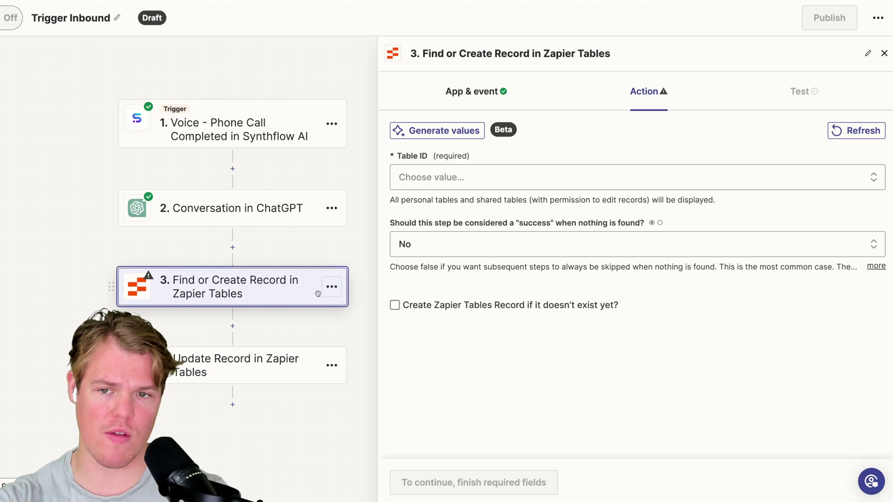
Set the search step's table to Free Offer and its Lookup Field 1 to Full Name.
{"action": "left_click", "coordinate": [462, 178]}
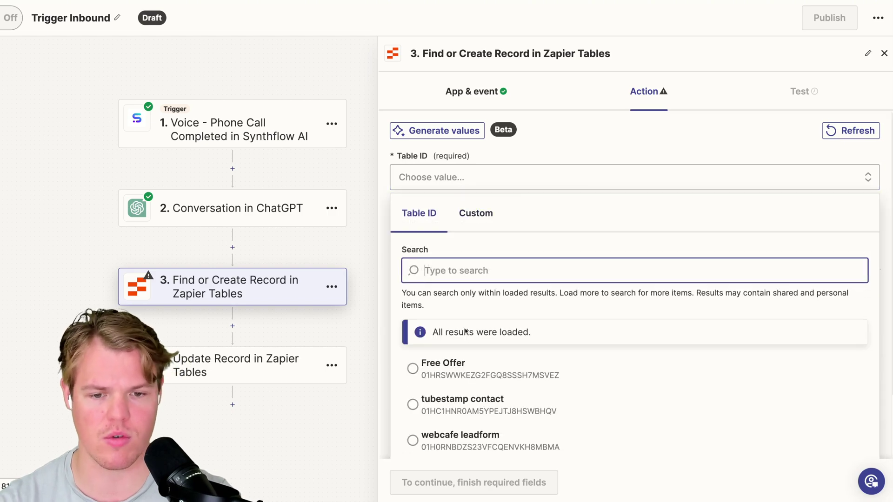
{"action": "left_click", "coordinate": [469, 365]}
{"action": "left_click", "coordinate": [437, 306]}
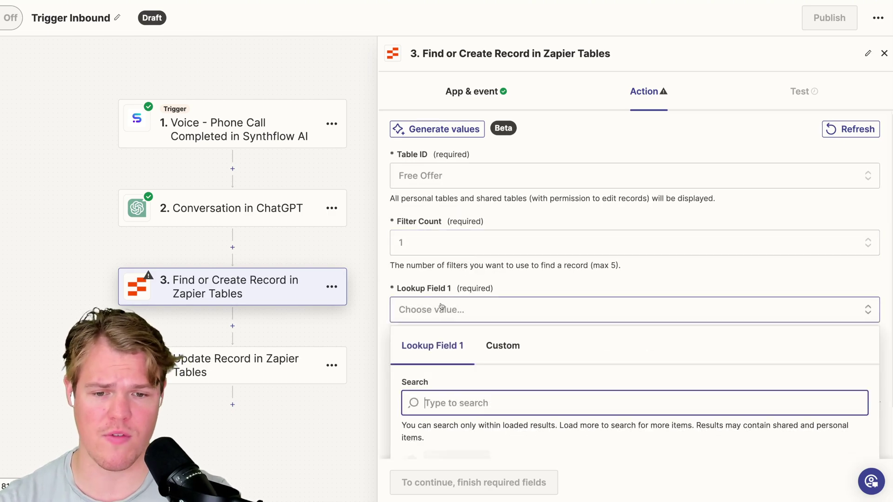
{"action": "left_click", "coordinate": [439, 367]}
{"action": "left_click_drag", "start_coordinate": [436, 315], "coordinate": [491, 316]}
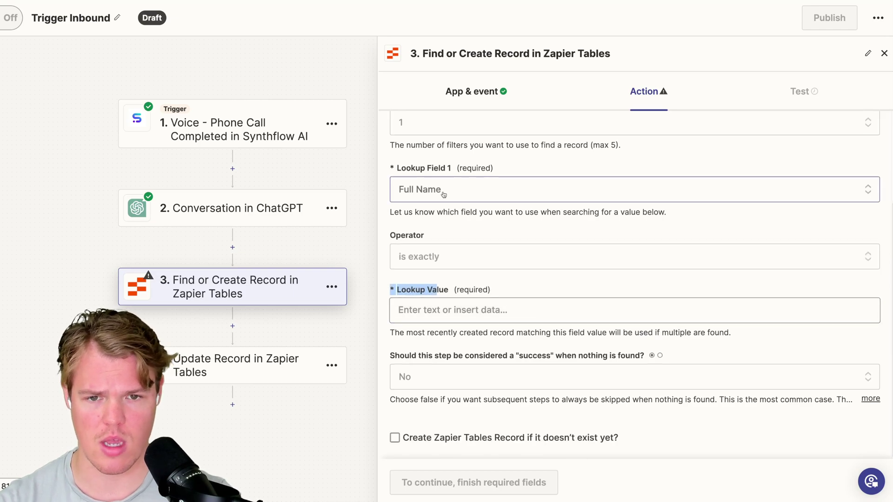
{"action": "left_click", "coordinate": [446, 195]}
{"action": "left_click", "coordinate": [446, 194]}
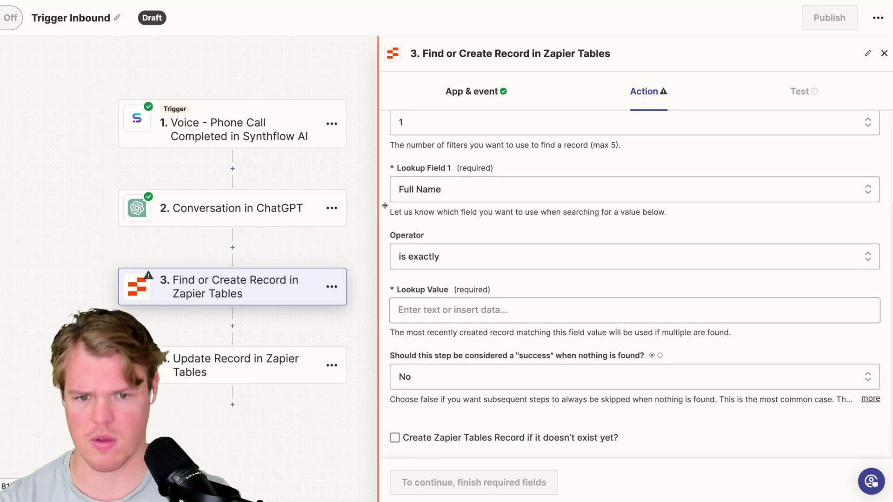
Use the Synthflow trigger's Name field as the Lookup Value and test the search step.
{"action": "left_click", "coordinate": [448, 309]}
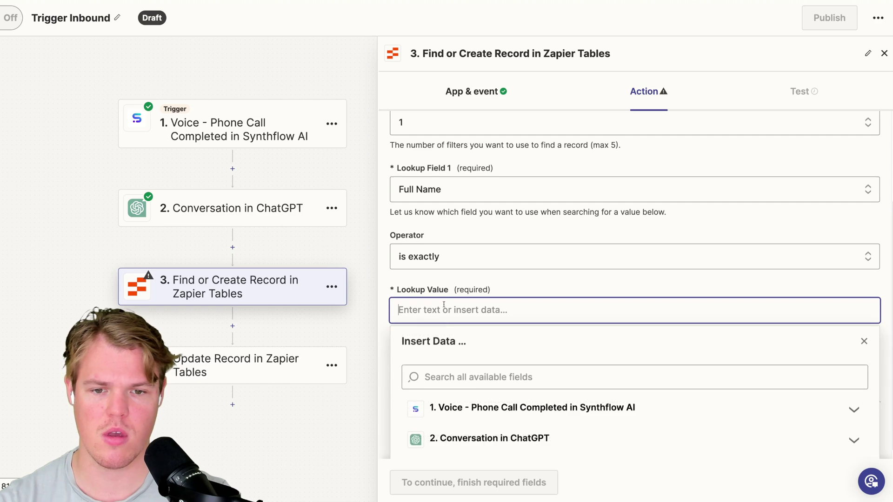
{"action": "left_click", "coordinate": [525, 393]}
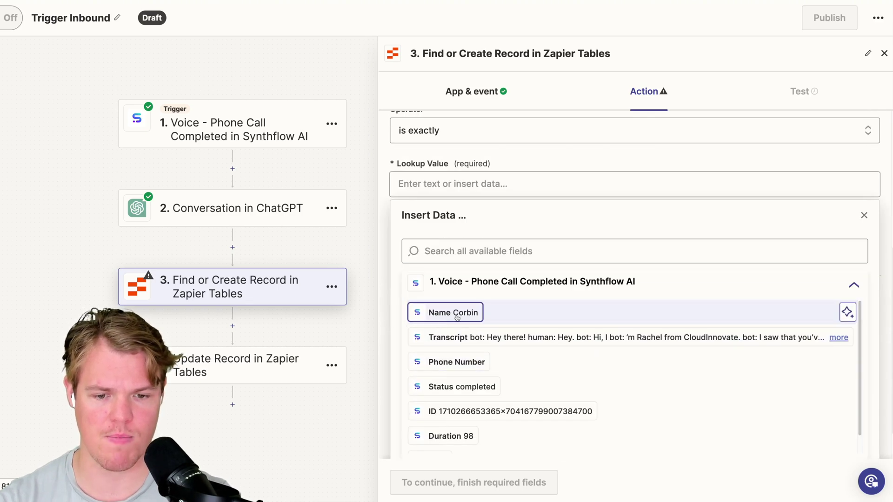
{"action": "left_click", "coordinate": [457, 312]}
{"action": "left_click", "coordinate": [418, 482]}
{"action": "left_click", "coordinate": [490, 482]}
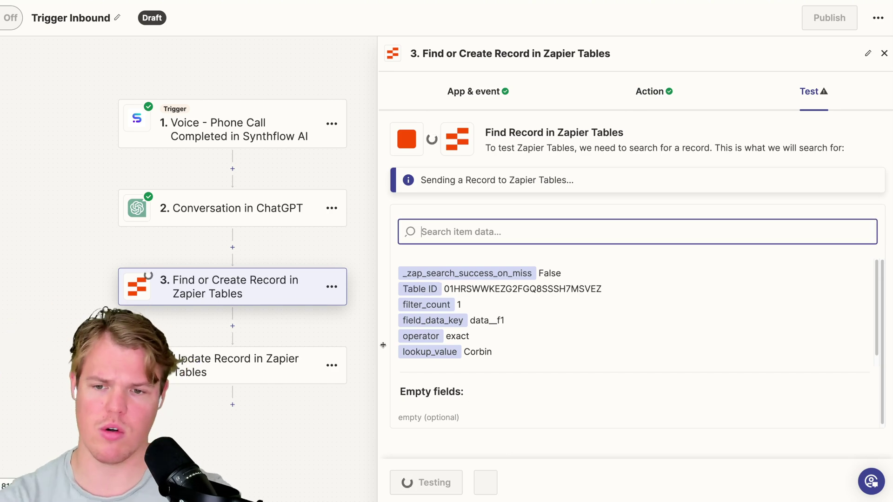
Map the Update Record step's Record ID to the Record ID from the Find or Create Record step.
{"action": "left_click", "coordinate": [278, 369]}
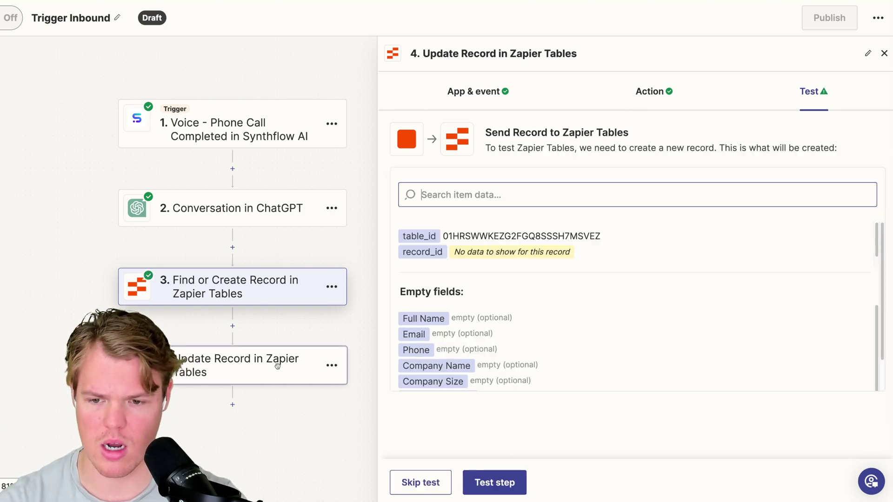
{"action": "left_click", "coordinate": [484, 244]}
{"action": "key", "text": "BackSpace"}
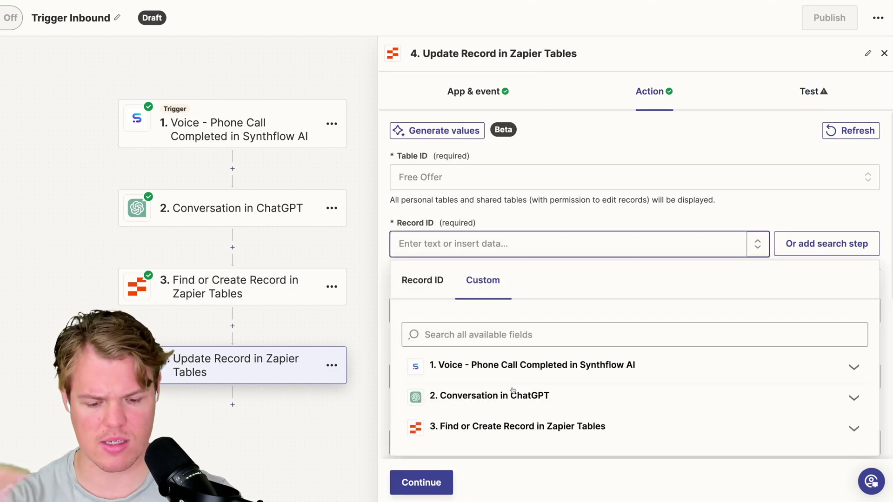
{"action": "left_click", "coordinate": [516, 426]}
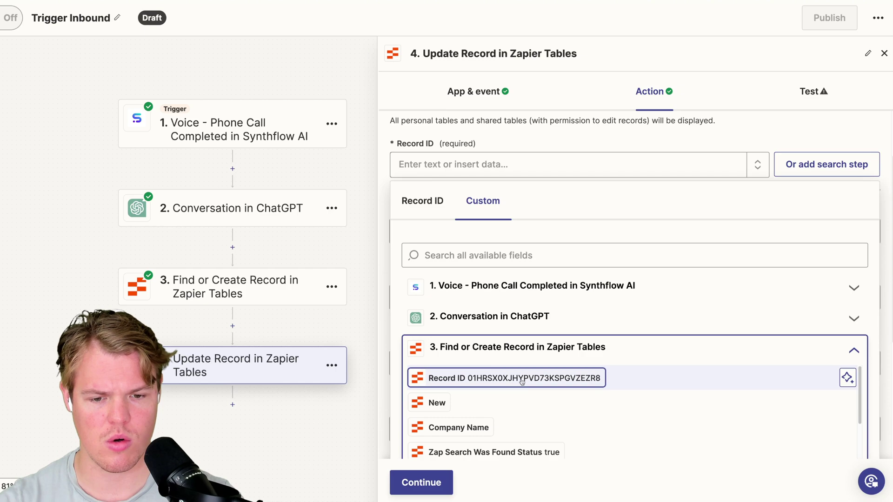
{"action": "left_click", "coordinate": [522, 378]}
{"action": "left_click", "coordinate": [696, 145]}
Fill the Additional Notes field with the ChatGPT step's Reply and test the Update Record step.
{"action": "scroll", "coordinate": [574, 215], "scroll_direction": "down", "scroll_amount": 5}
{"action": "left_click", "coordinate": [444, 353]}
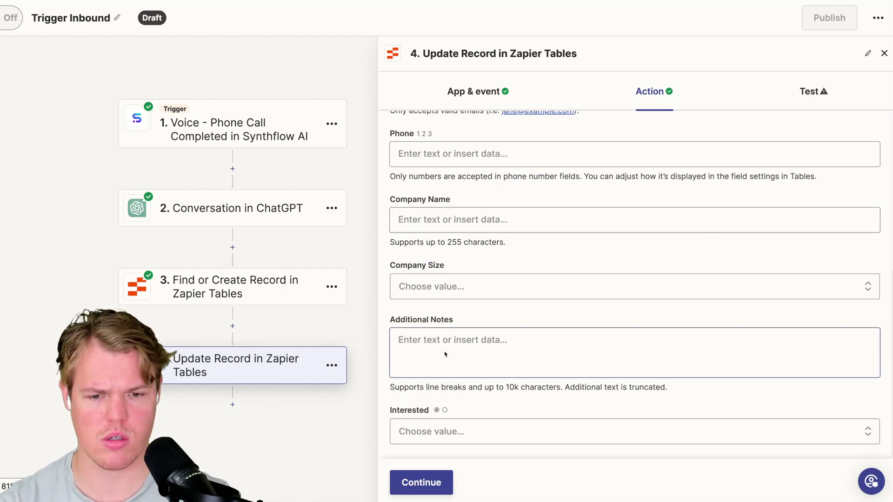
{"action": "left_click", "coordinate": [503, 430]}
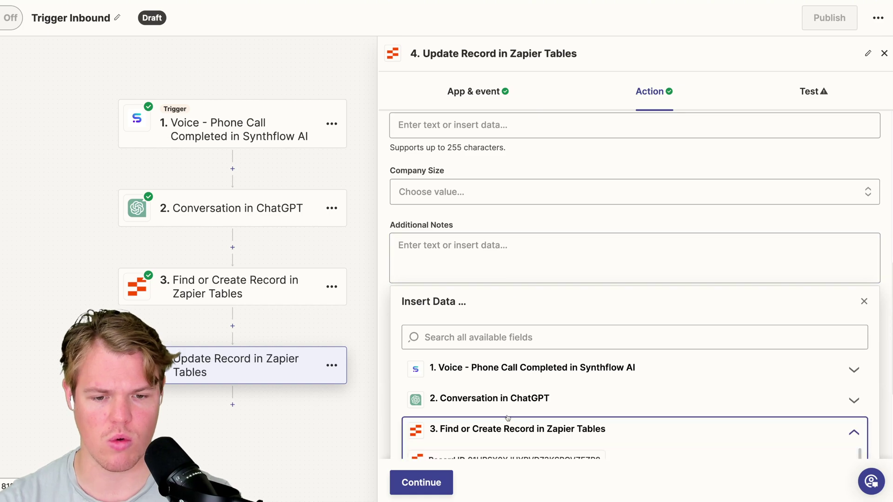
{"action": "left_click", "coordinate": [503, 400]}
{"action": "scroll", "coordinate": [521, 381], "scroll_direction": "down", "scroll_amount": 10}
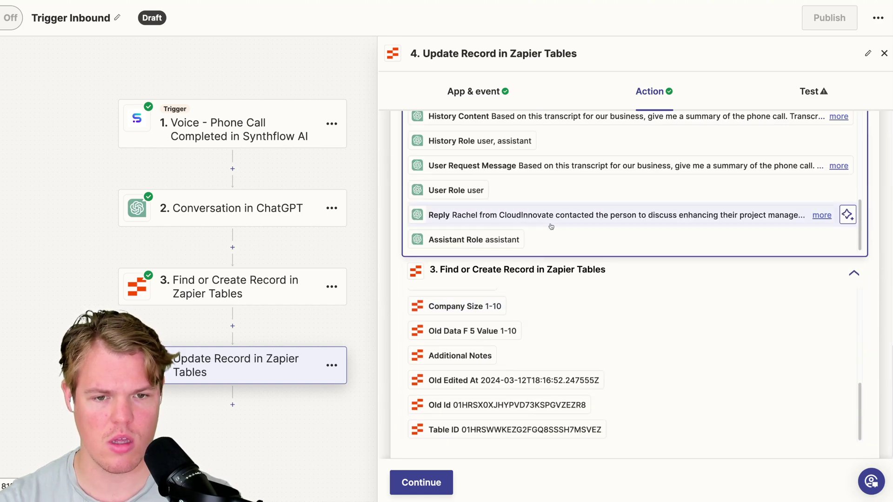
{"action": "left_click", "coordinate": [535, 214]}
{"action": "scroll", "coordinate": [531, 293], "scroll_direction": "up", "scroll_amount": 10}
{"action": "scroll", "coordinate": [531, 294], "scroll_direction": "down", "scroll_amount": 3}
{"action": "scroll", "coordinate": [531, 294], "scroll_direction": "up", "scroll_amount": 4}
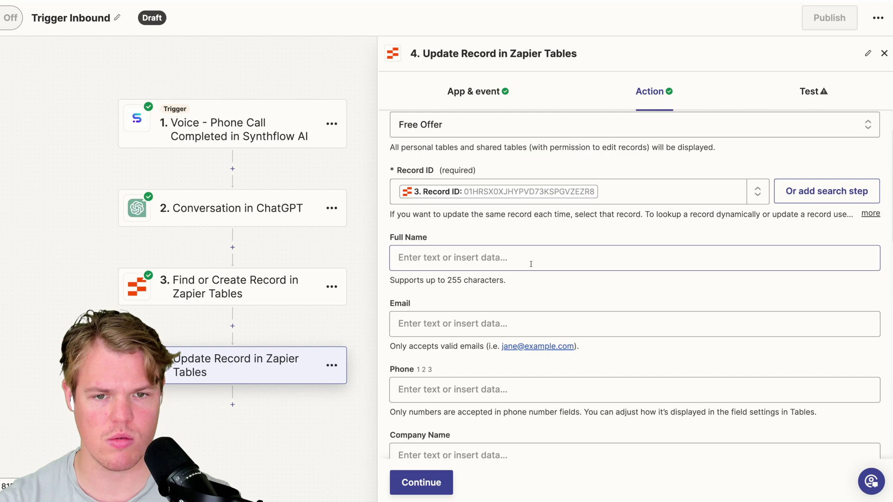
{"action": "scroll", "coordinate": [549, 263], "scroll_direction": "down", "scroll_amount": 1}
{"action": "scroll", "coordinate": [558, 325], "scroll_direction": "down", "scroll_amount": 6}
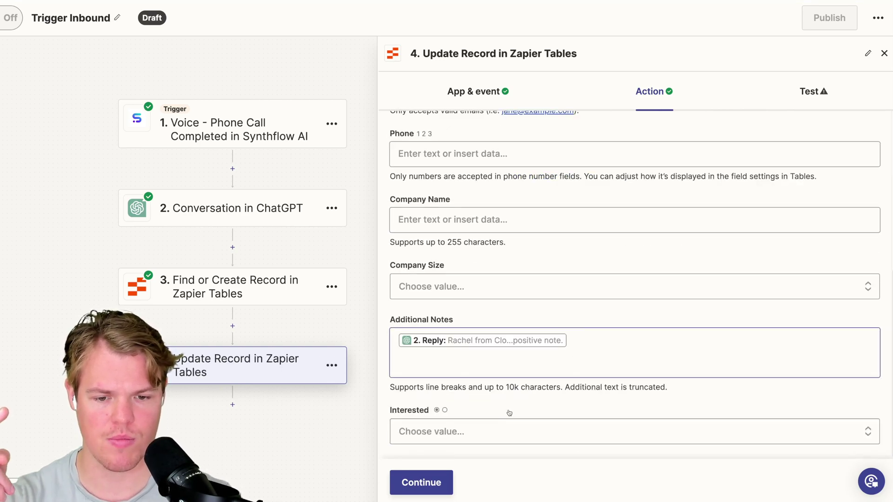
{"action": "left_click", "coordinate": [421, 482]}
{"action": "left_click", "coordinate": [492, 482]}
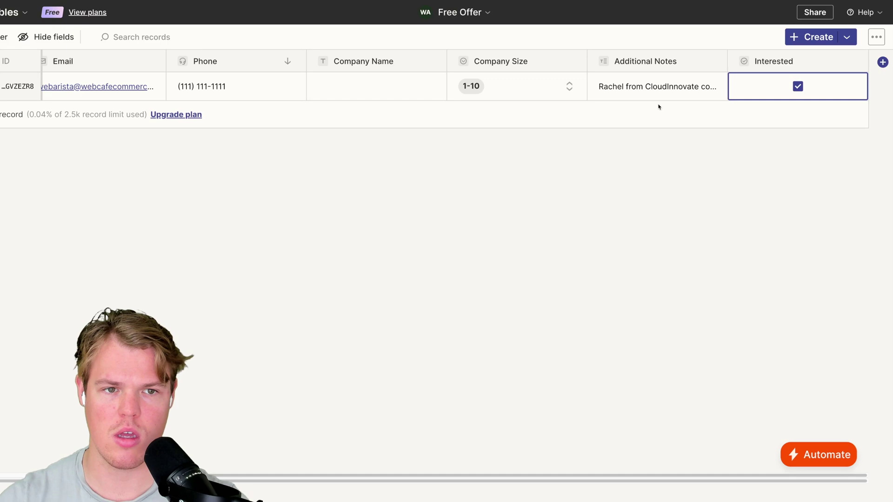
Open the record's Additional Notes in the Free Offer table to read the full call summary, and close it without saving.
{"action": "double_click", "coordinate": [650, 88]}
{"action": "key", "text": "ctrl+a"}
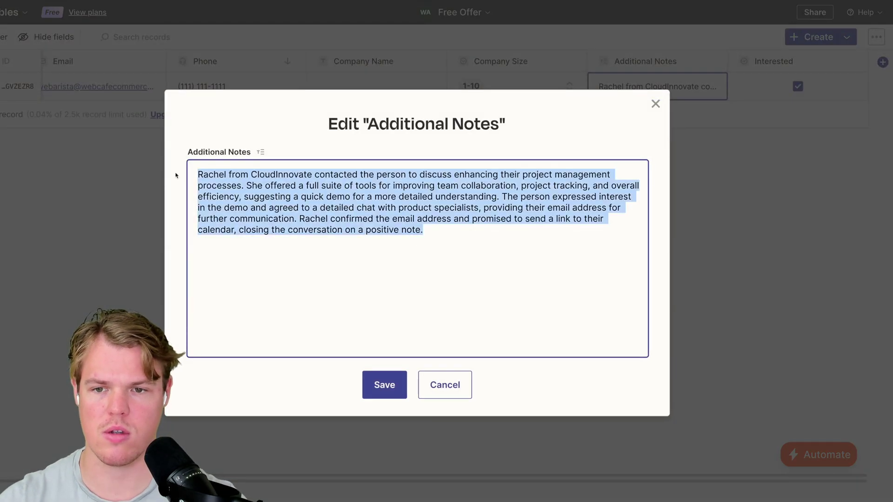
{"action": "left_click", "coordinate": [656, 105]}
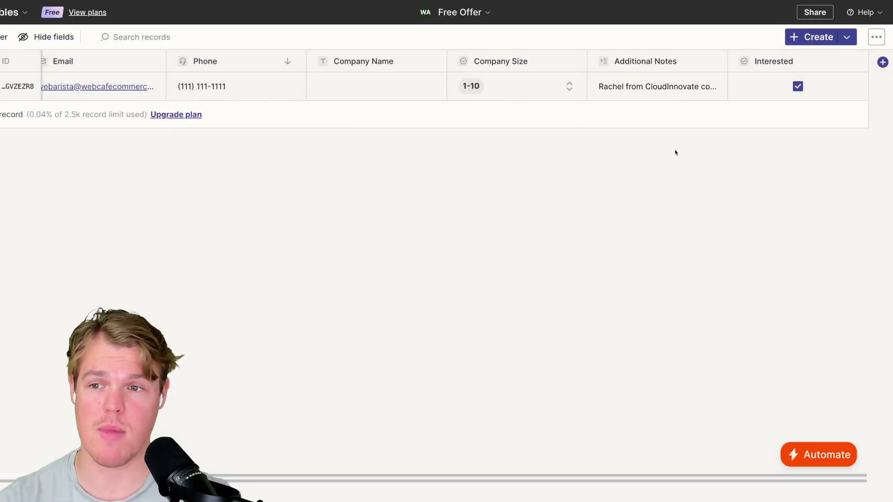